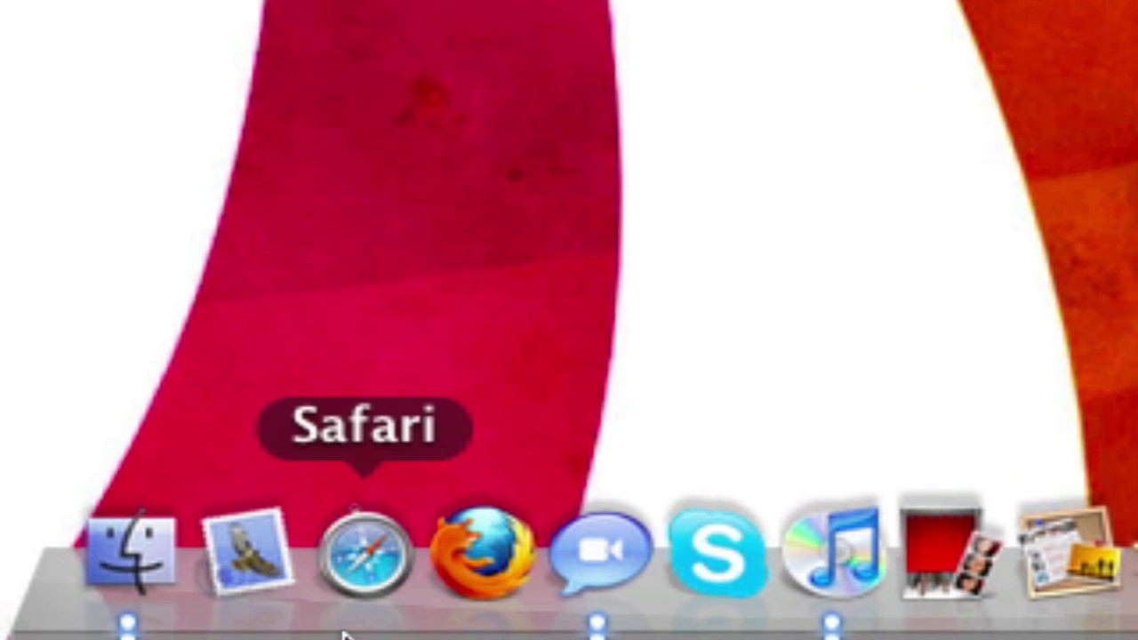
# - Launch Safari from the Dock over the Finder desktop
pyautogui.click(313, 618)
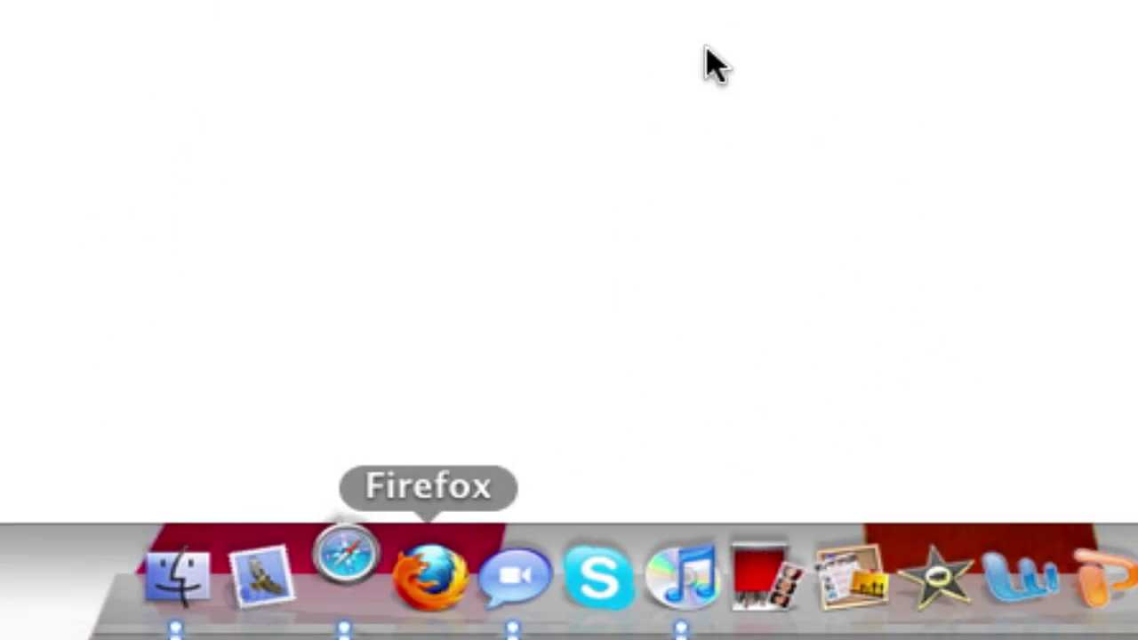
# - Search Google for 'psi', open psi-im.org and download Psi 0.14 for Mac OS X
pyautogui.click(126, 49)
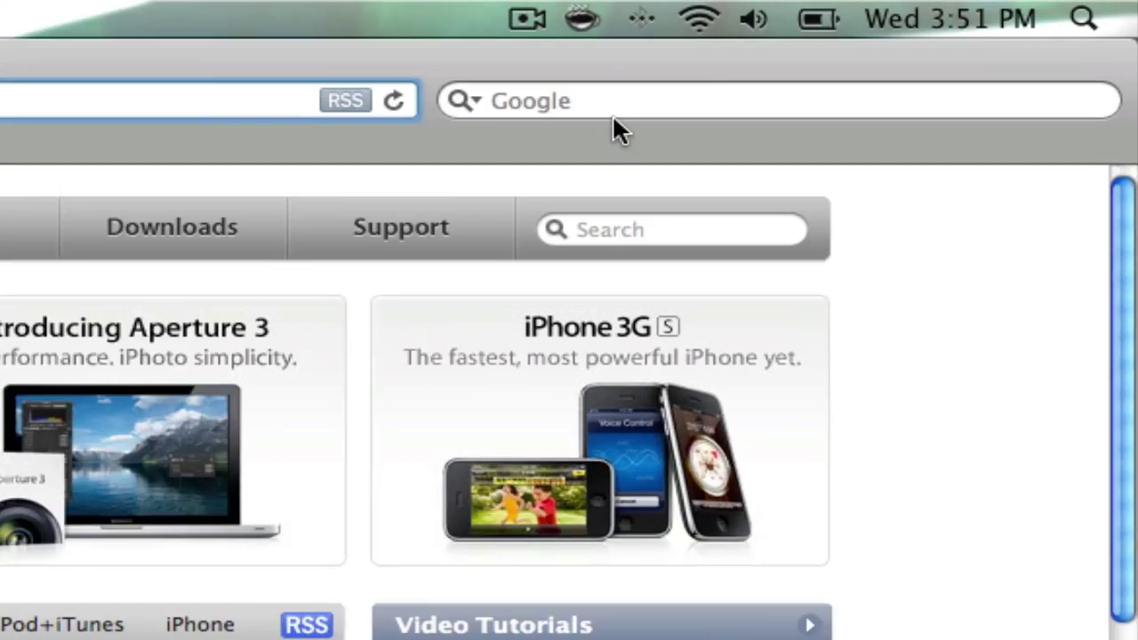
pyautogui.click(896, 49)
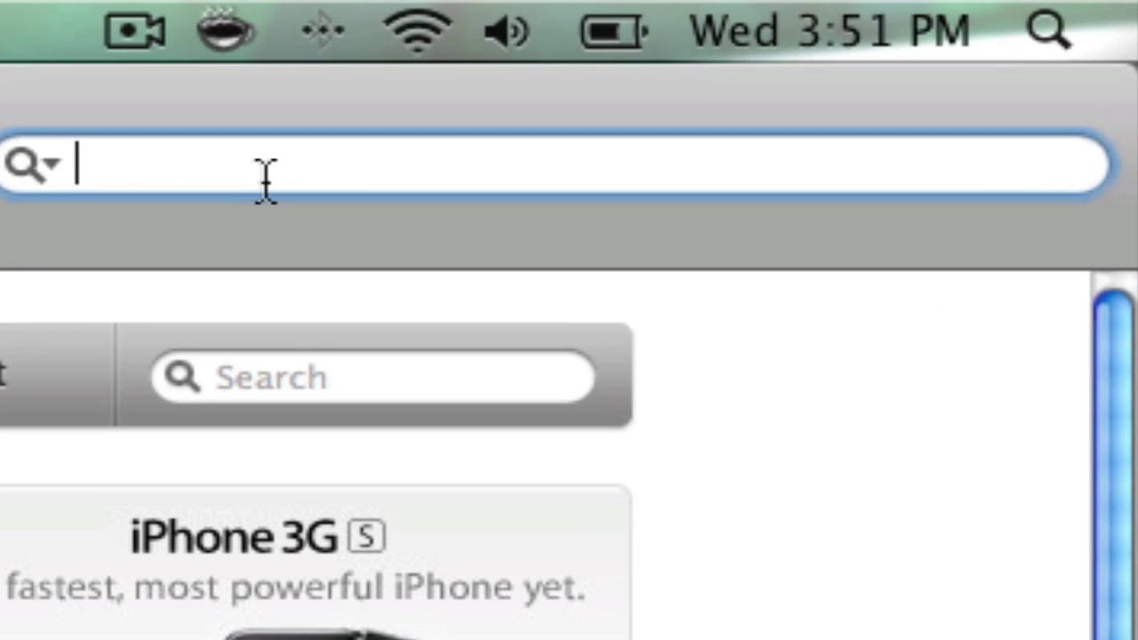
pyautogui.write('psi')
pyautogui.press('Return')
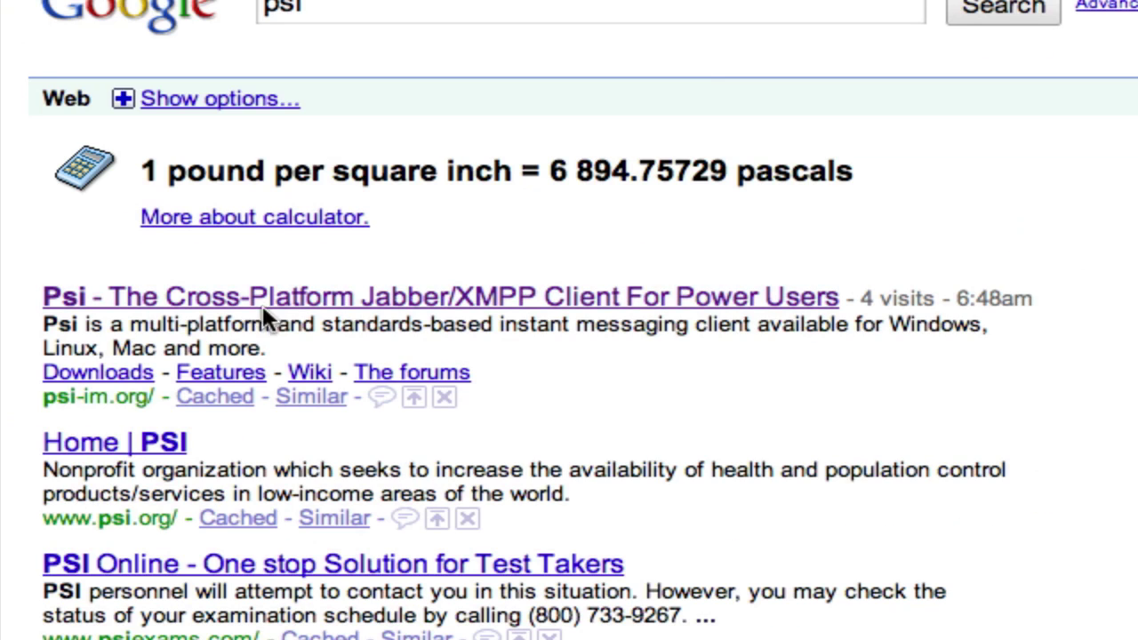
pyautogui.click(267, 317)
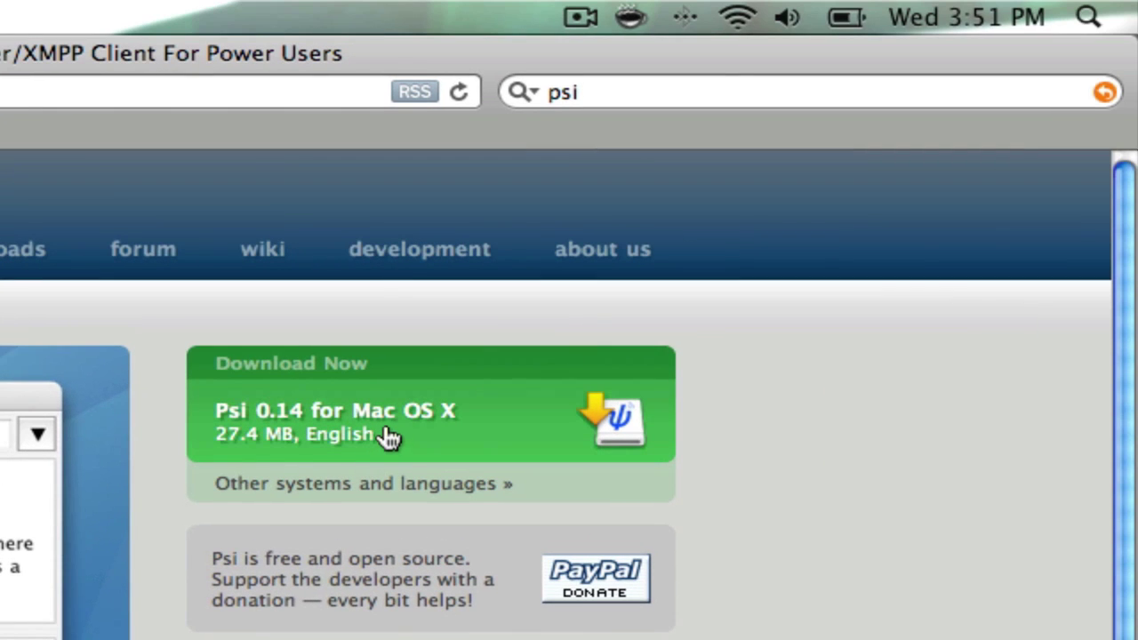
pyautogui.click(388, 435)
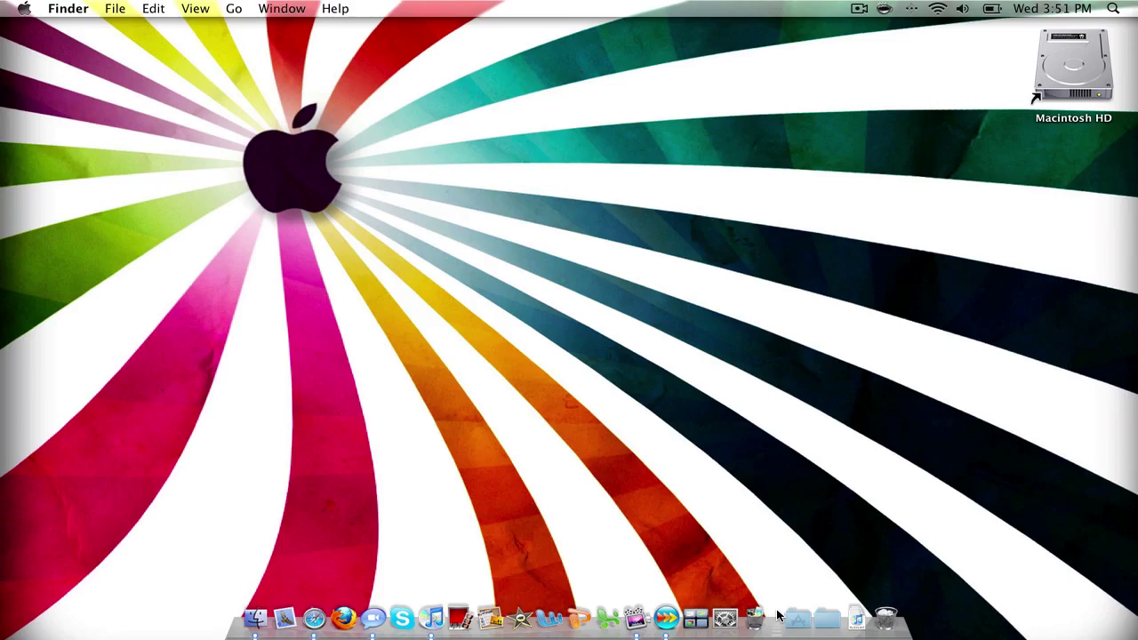
# - Launch Psi from the Applications stack and open General > Account Setup
pyautogui.click(797, 616)
pyautogui.scroll(-5, 1009, 356)
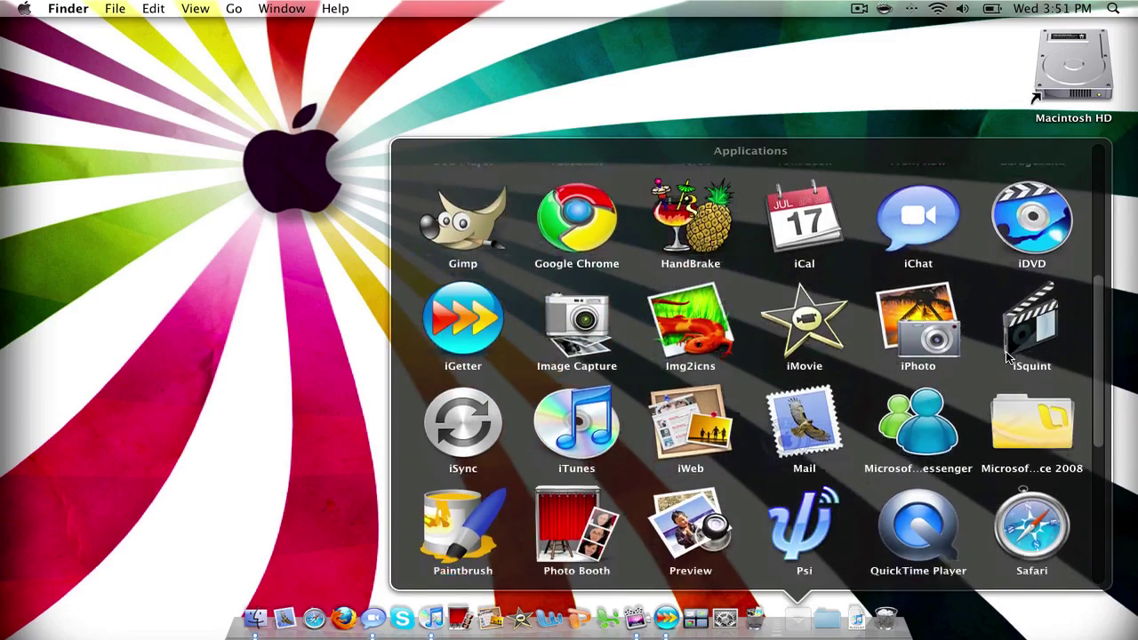
pyautogui.scroll(-4, 925, 351)
pyautogui.click(814, 324)
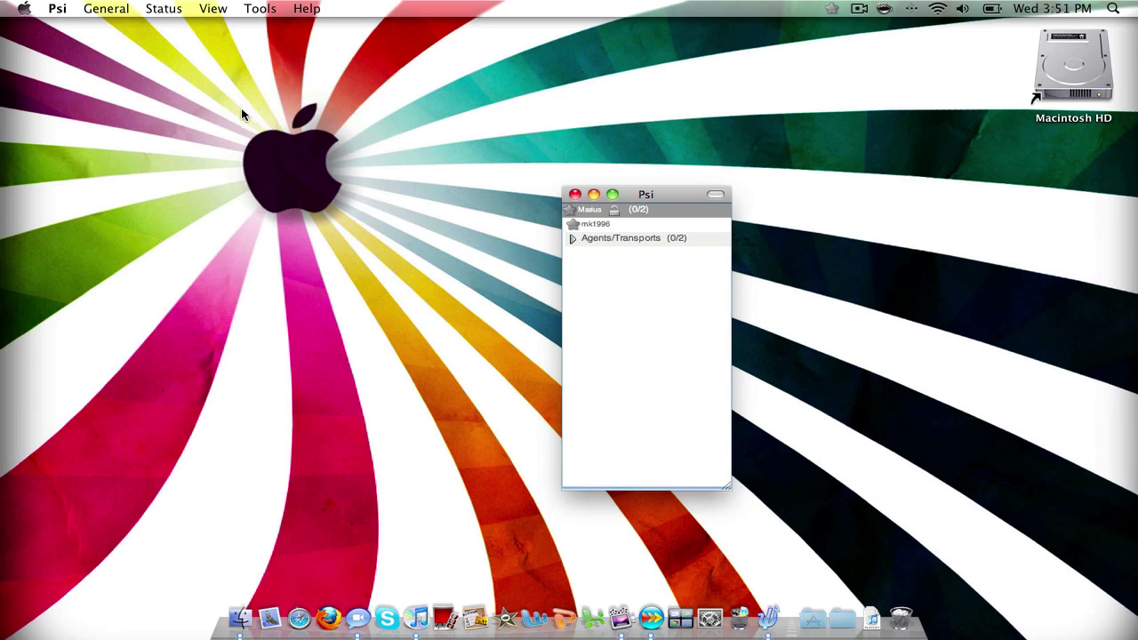
pyautogui.click(130, 7)
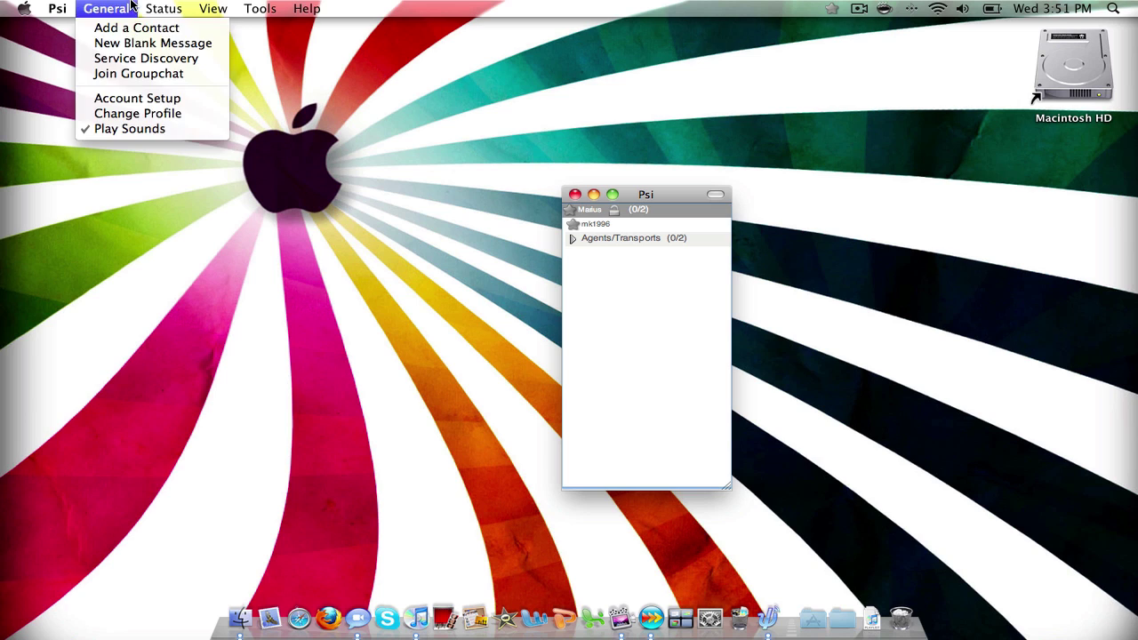
pyautogui.click(132, 100)
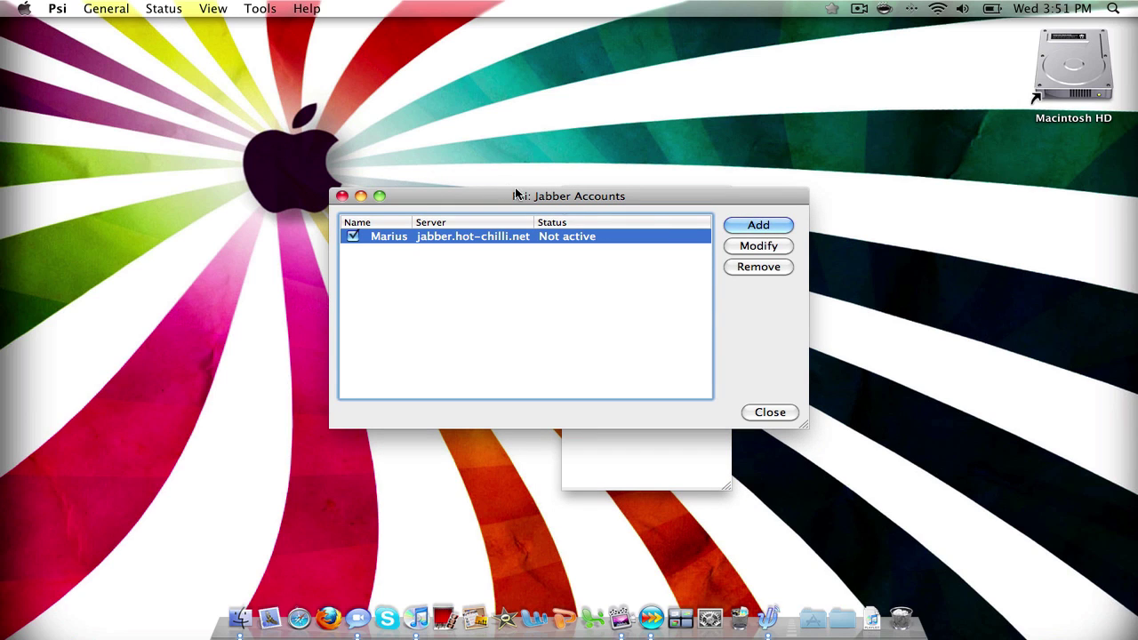
# - Add a named new account set to register on the jabber.hot-chilli.net server
pyautogui.click(744, 227)
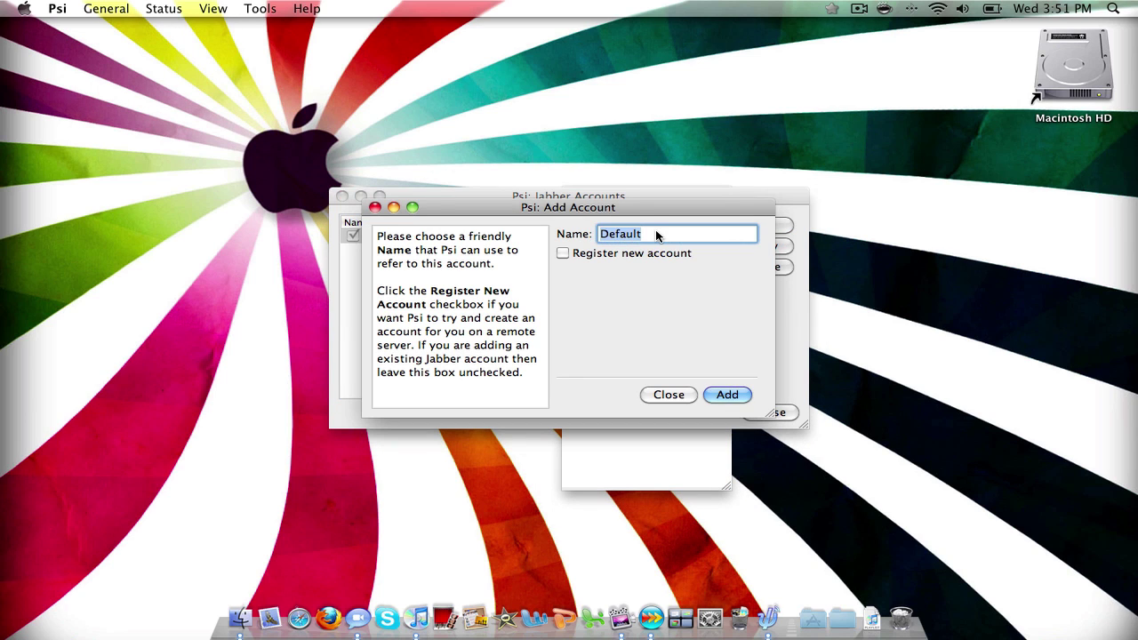
pyautogui.write('Marius2')
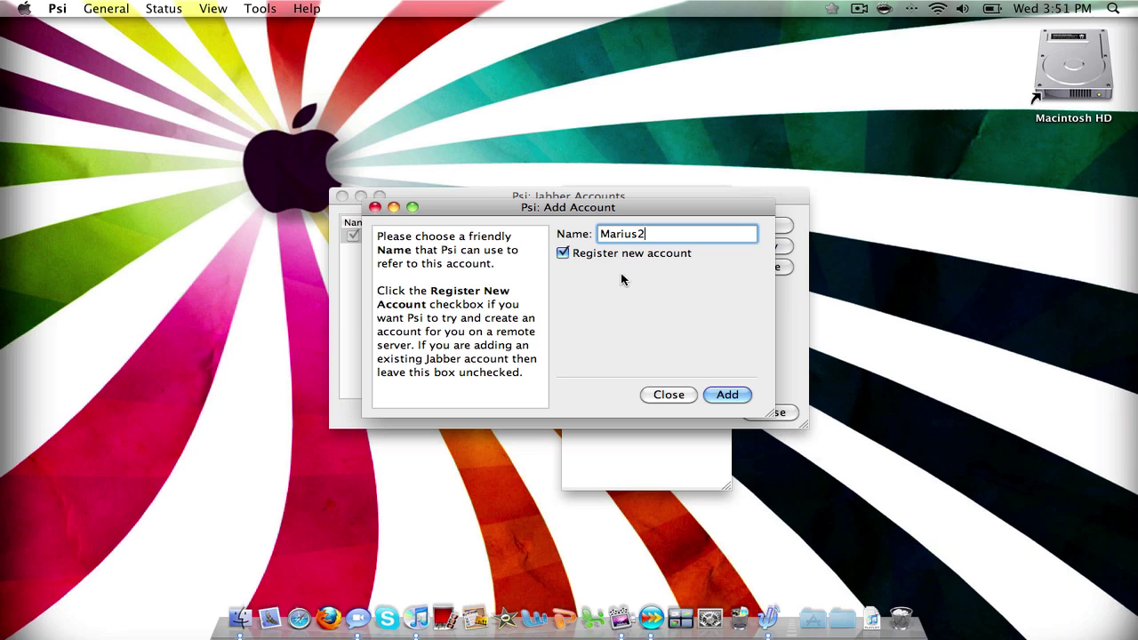
pyautogui.click(727, 394)
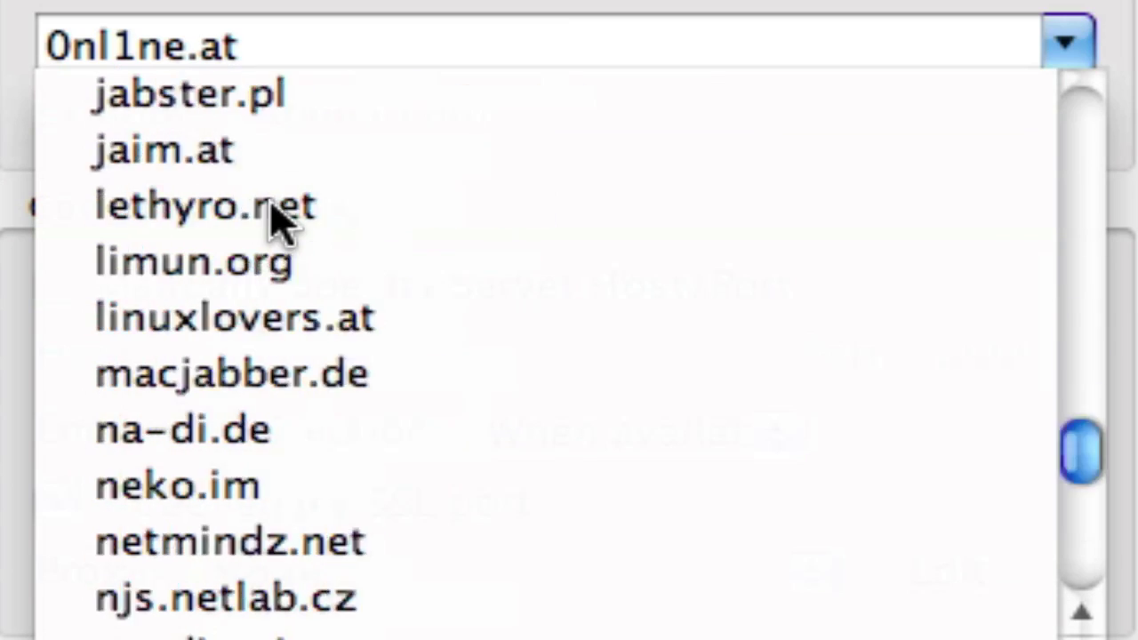
pyautogui.scroll(-5, 275, 216)
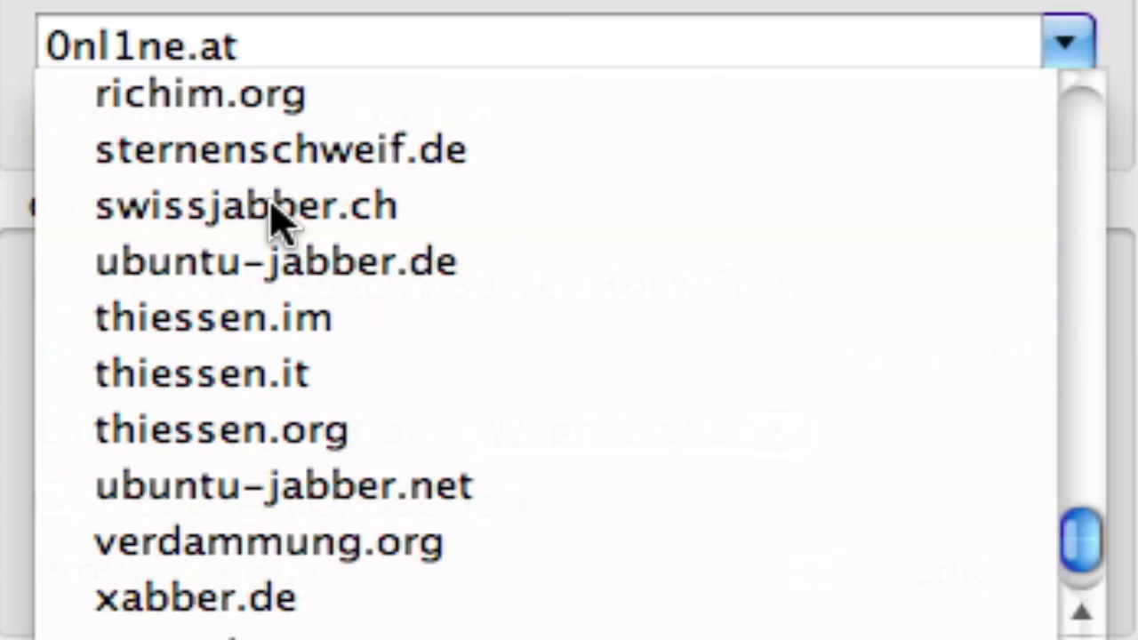
pyautogui.scroll(10, 275, 216)
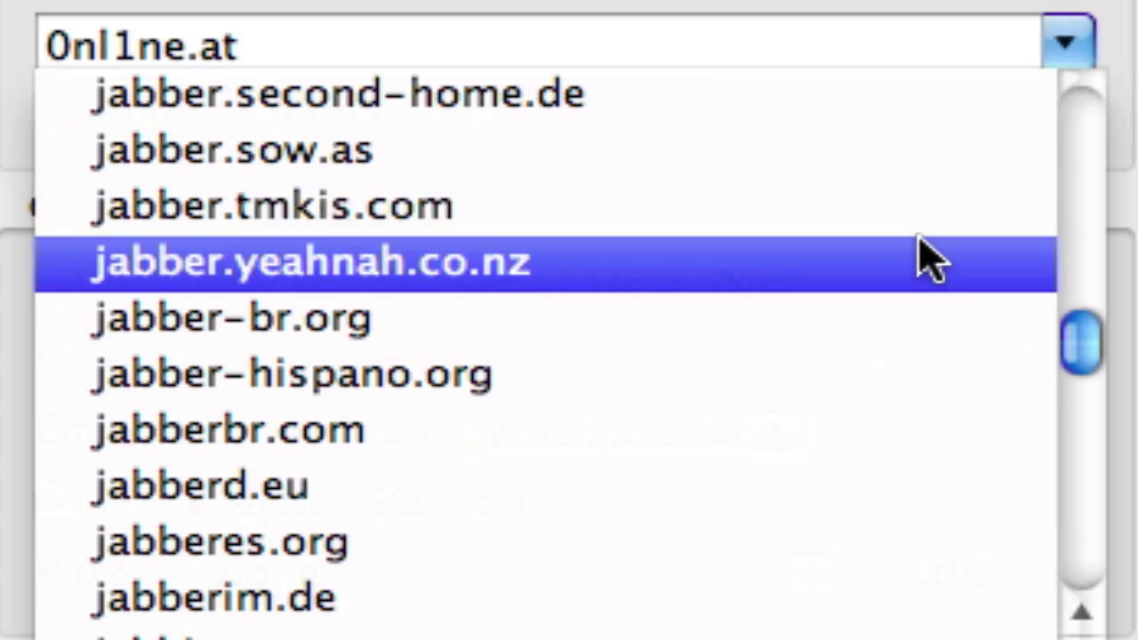
pyautogui.moveTo(1071, 365); pyautogui.dragTo(1092, 267)
pyautogui.click(461, 233)
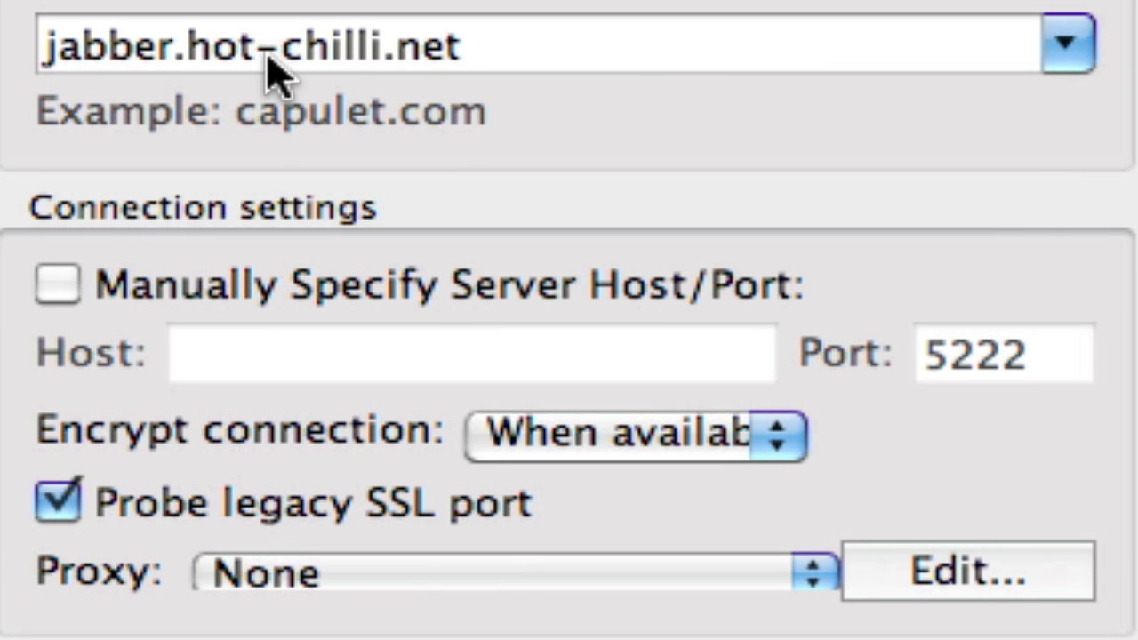
pyautogui.click(531, 62)
pyautogui.press('super+a')
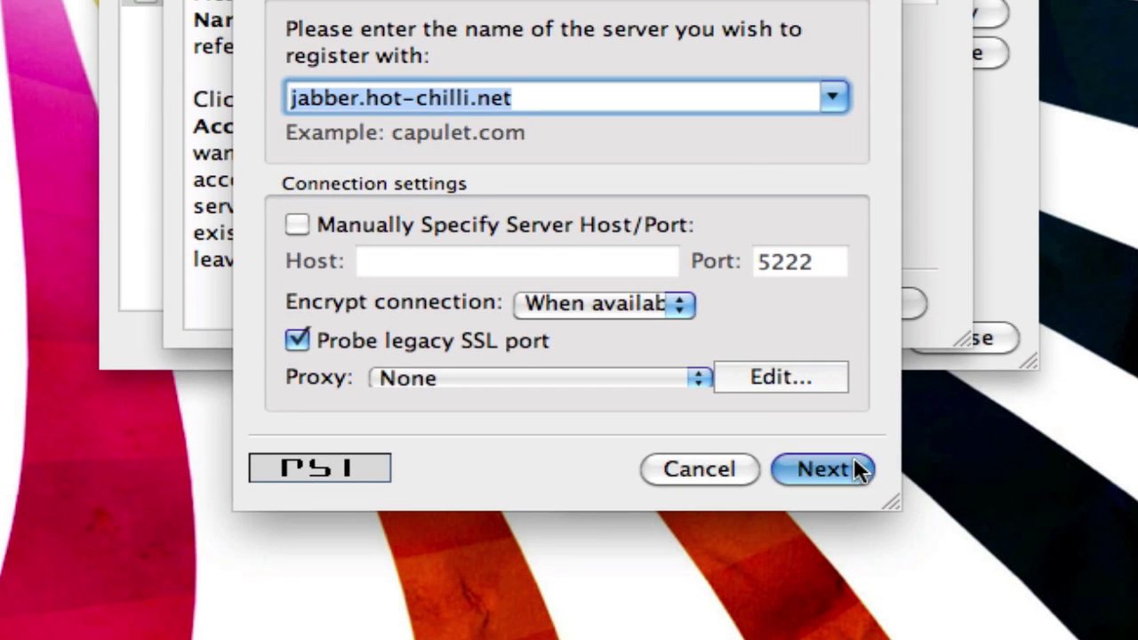
pyautogui.click(854, 461)
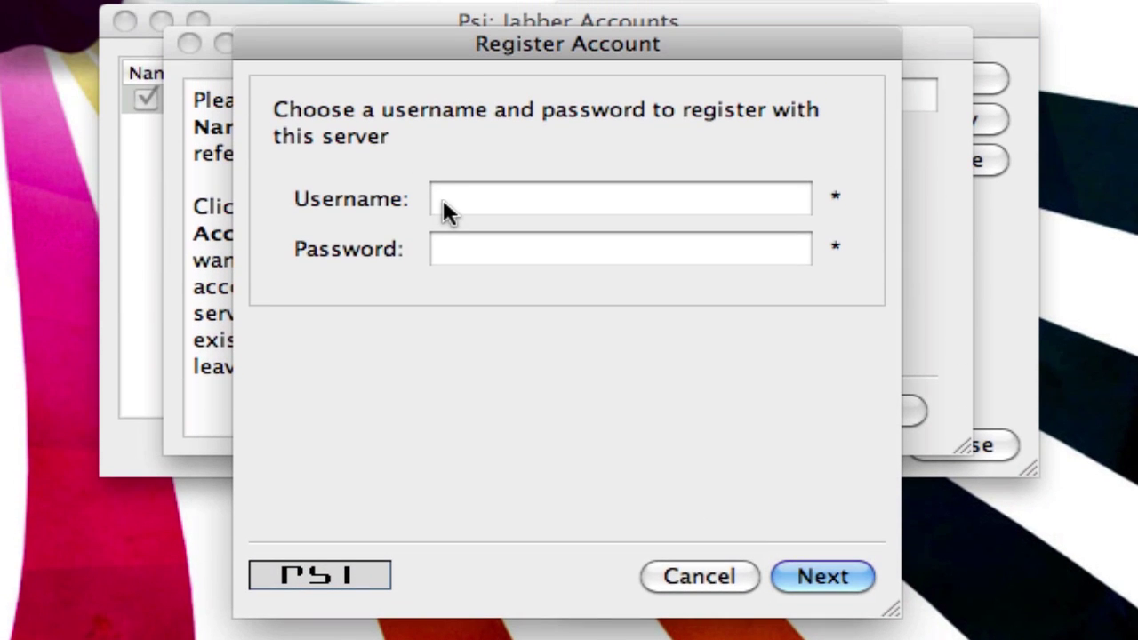
# - Enter the chosen username in the Register Account dialog
pyautogui.click(451, 96)
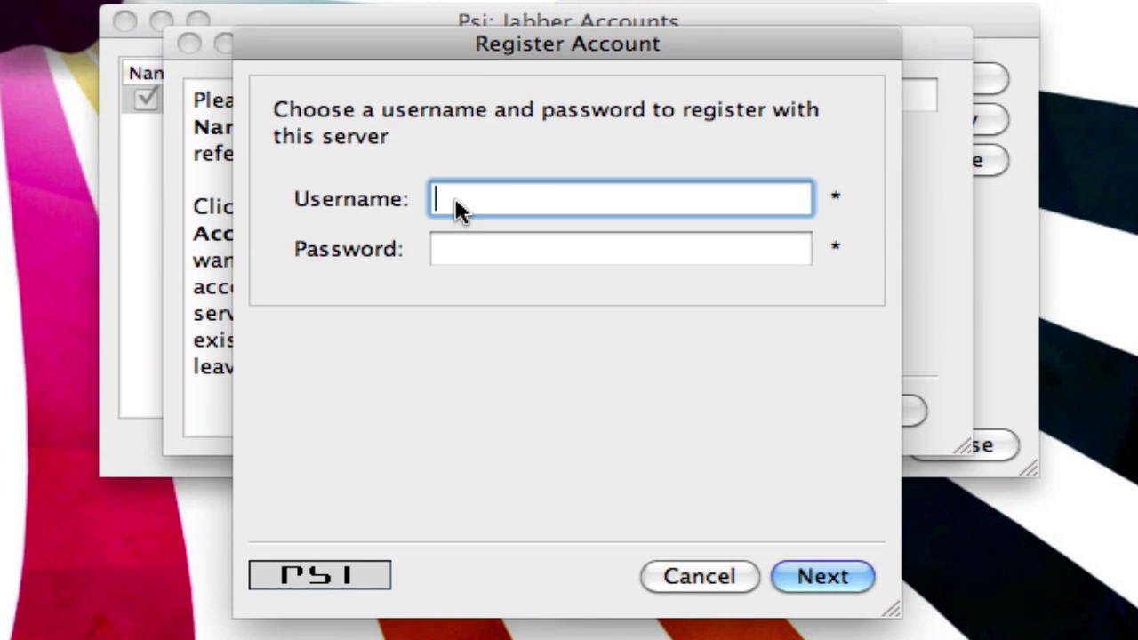
pyautogui.click(458, 245)
pyautogui.click(466, 212)
pyautogui.click(452, 251)
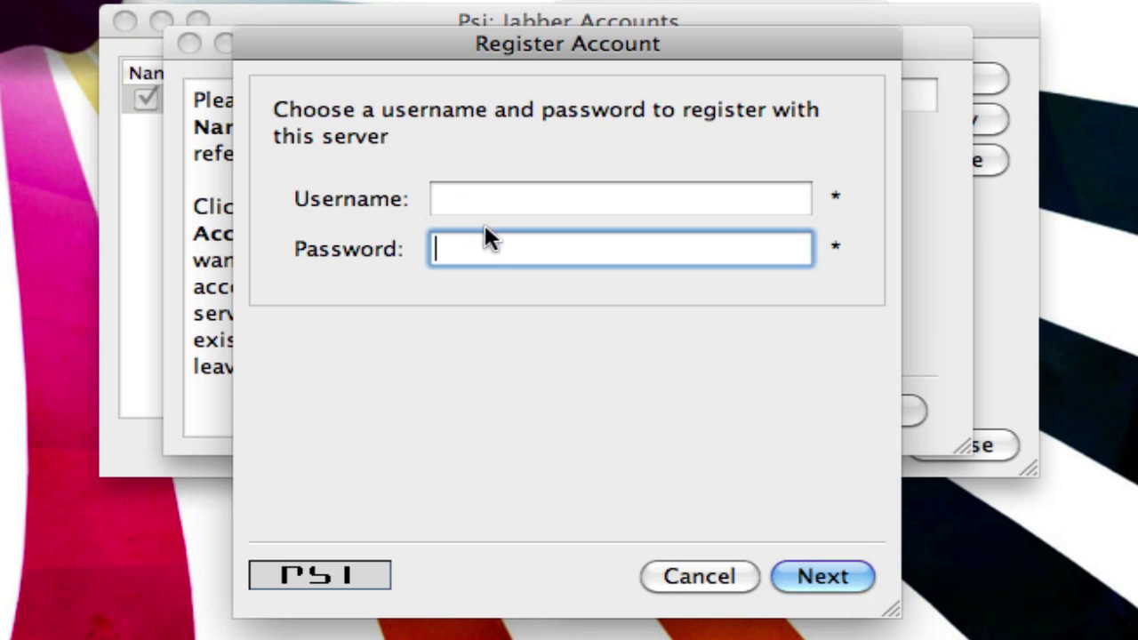
pyautogui.click(435, 250)
pyautogui.click(595, 191)
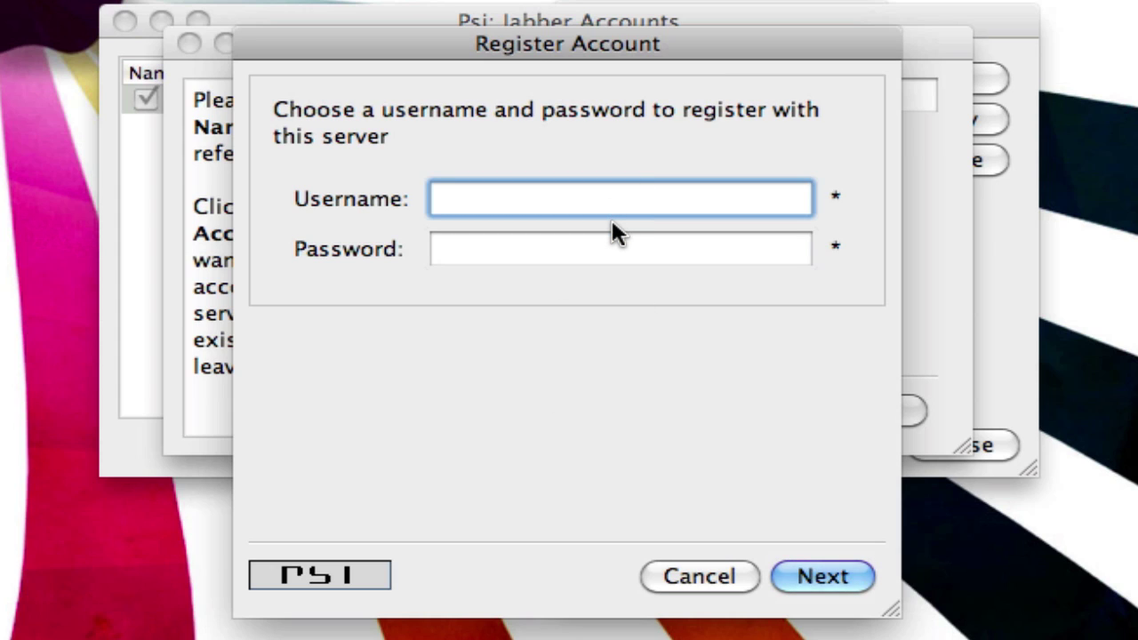
pyautogui.write('mcntosh')
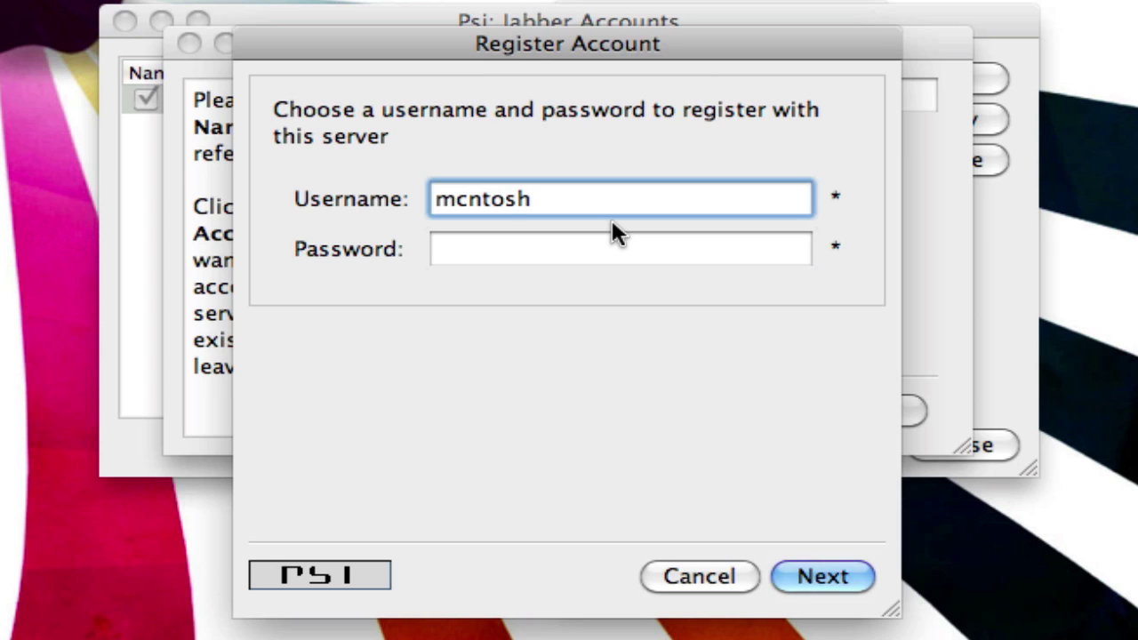
pyautogui.press('Tab')
# - Enter the account password and submit the registration
pyautogui.write('•••••••••')
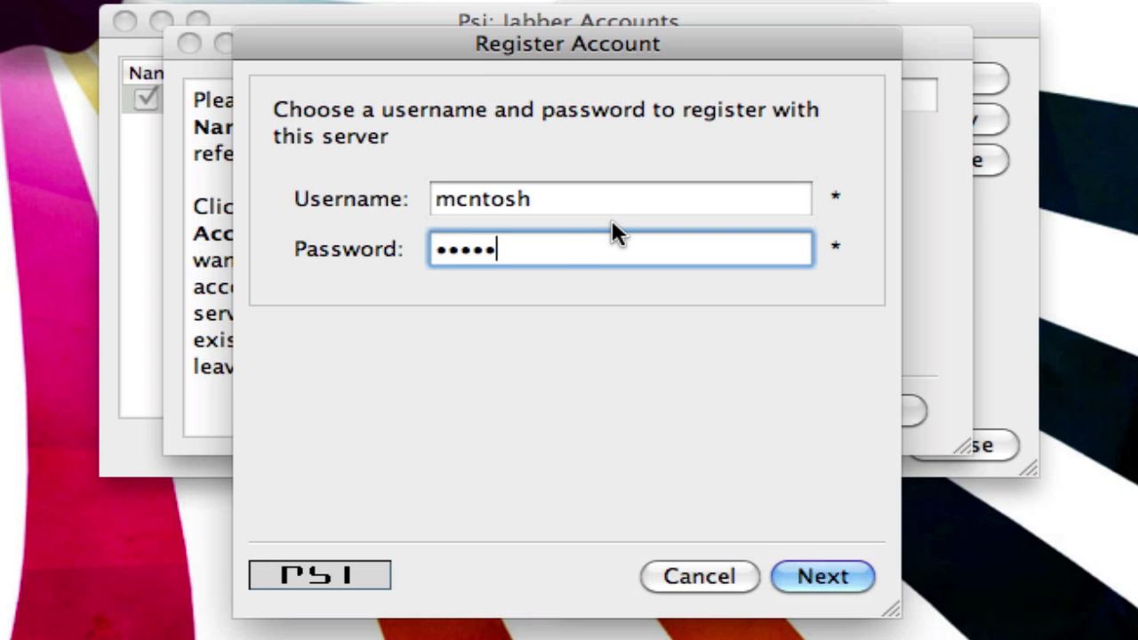
pyautogui.write('••••••••')
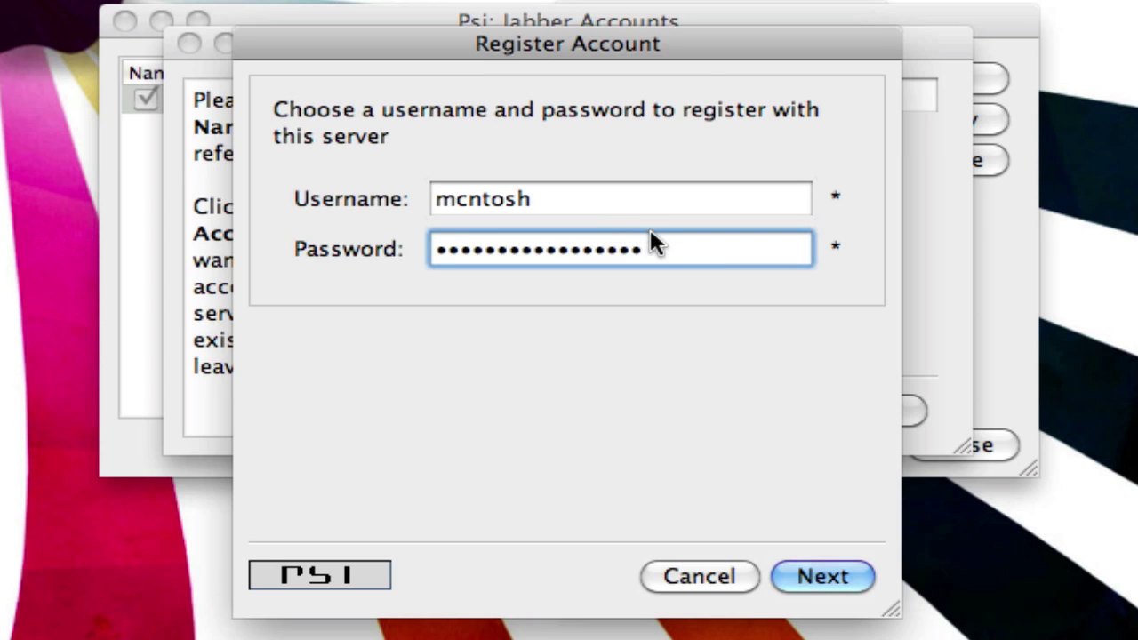
pyautogui.press('super+a')
pyautogui.write('••••••••••')
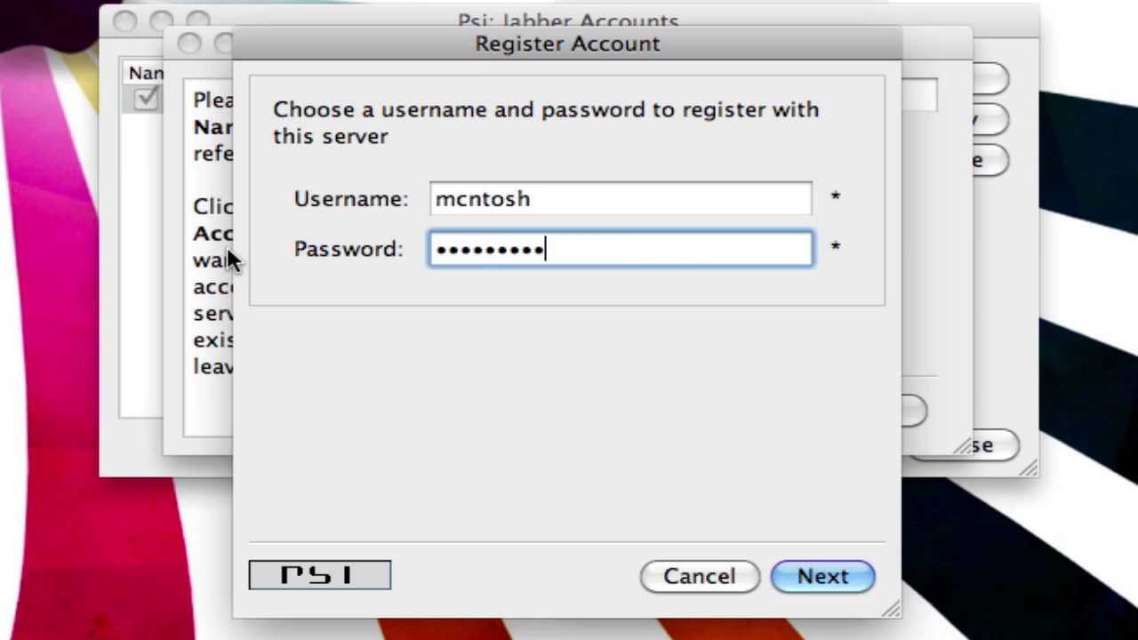
pyautogui.click(829, 579)
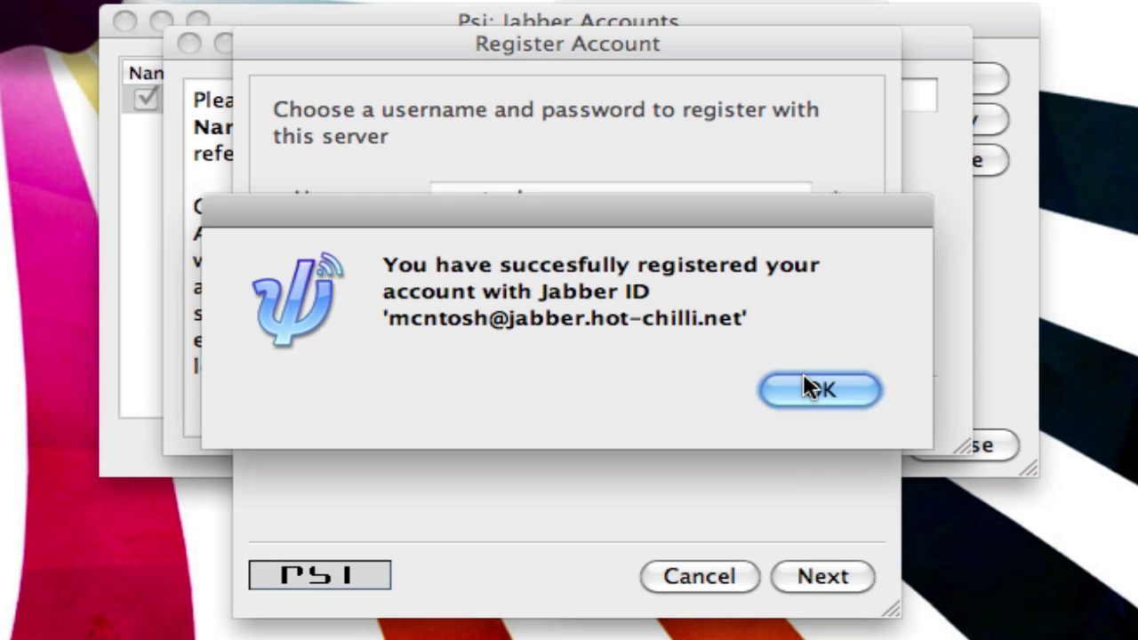
# - Acknowledge the registration, save the new account and close Jabber Accounts
pyautogui.click(867, 392)
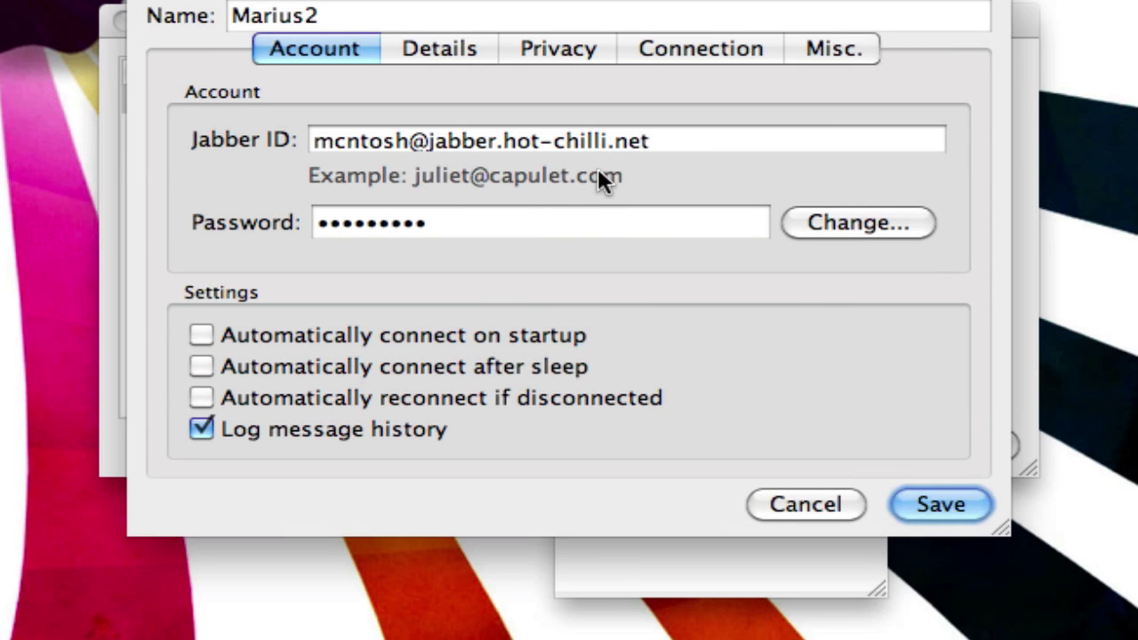
pyautogui.moveTo(651, 141); pyautogui.dragTo(334, 137)
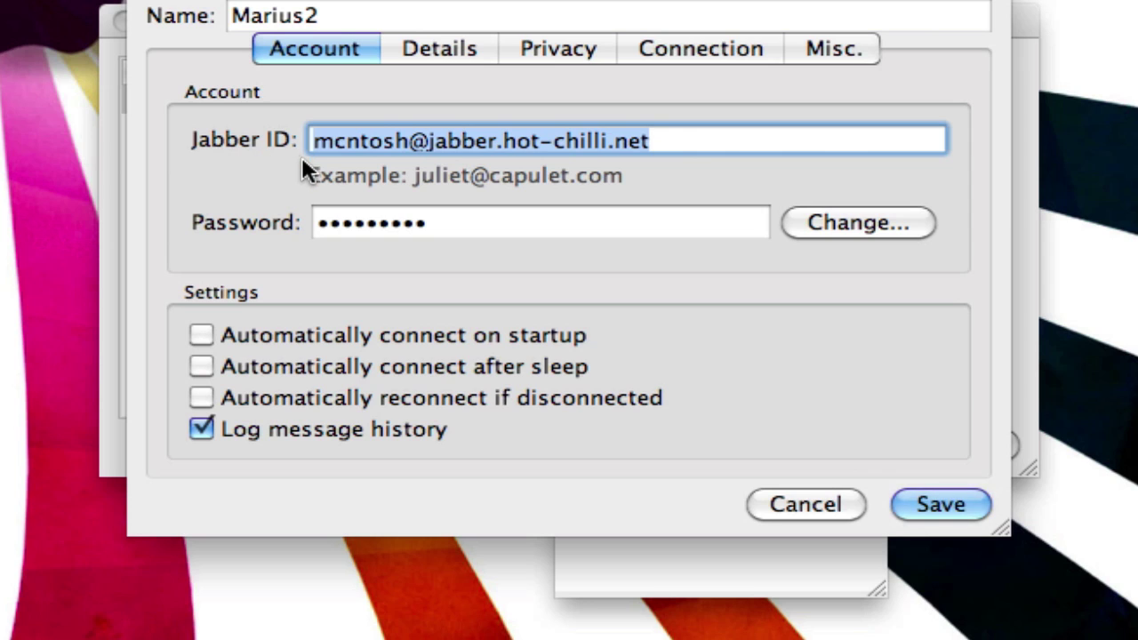
pyautogui.click(919, 503)
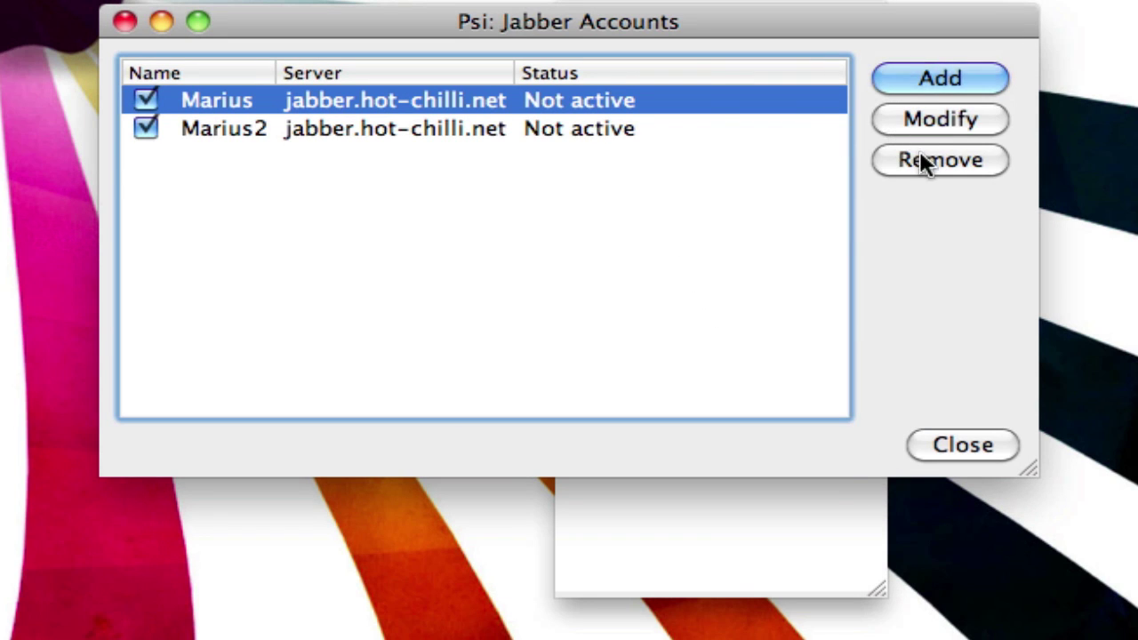
pyautogui.click(965, 446)
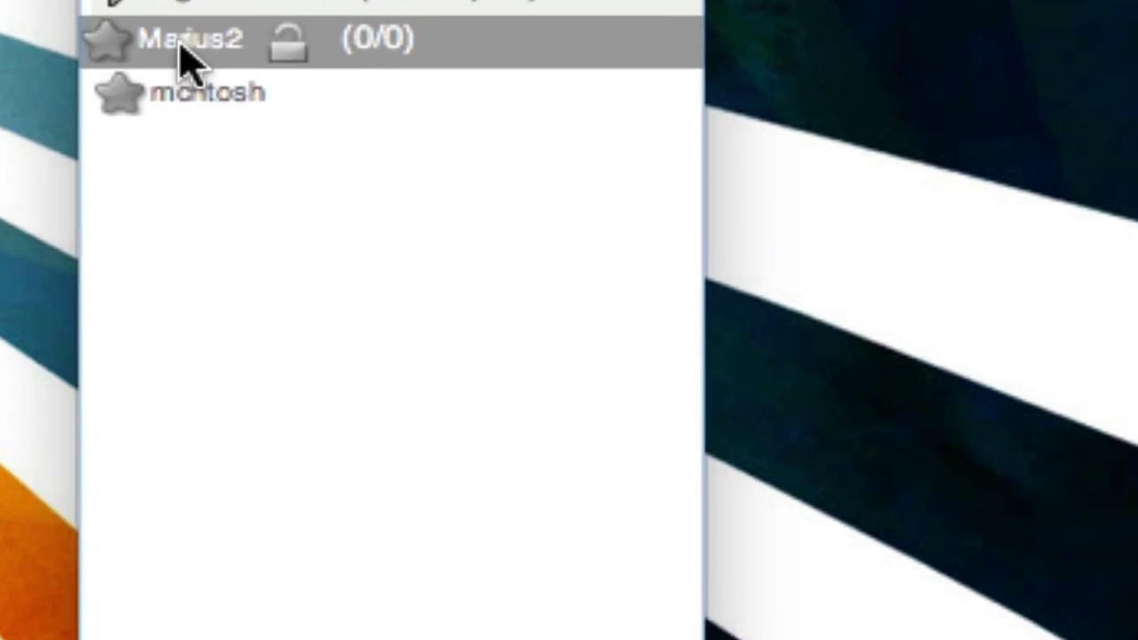
# - Set the second account's status to Online and dismiss the profile retrieval error
pyautogui.rightClick(622, 134)
pyautogui.moveTo(658, 155)
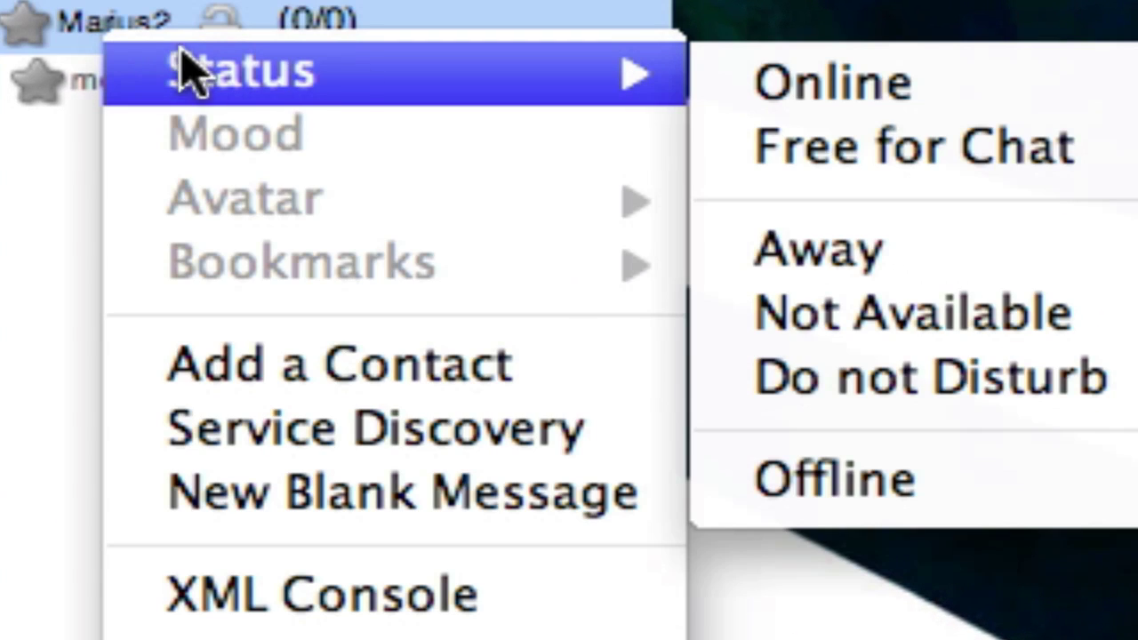
pyautogui.click(54, 43)
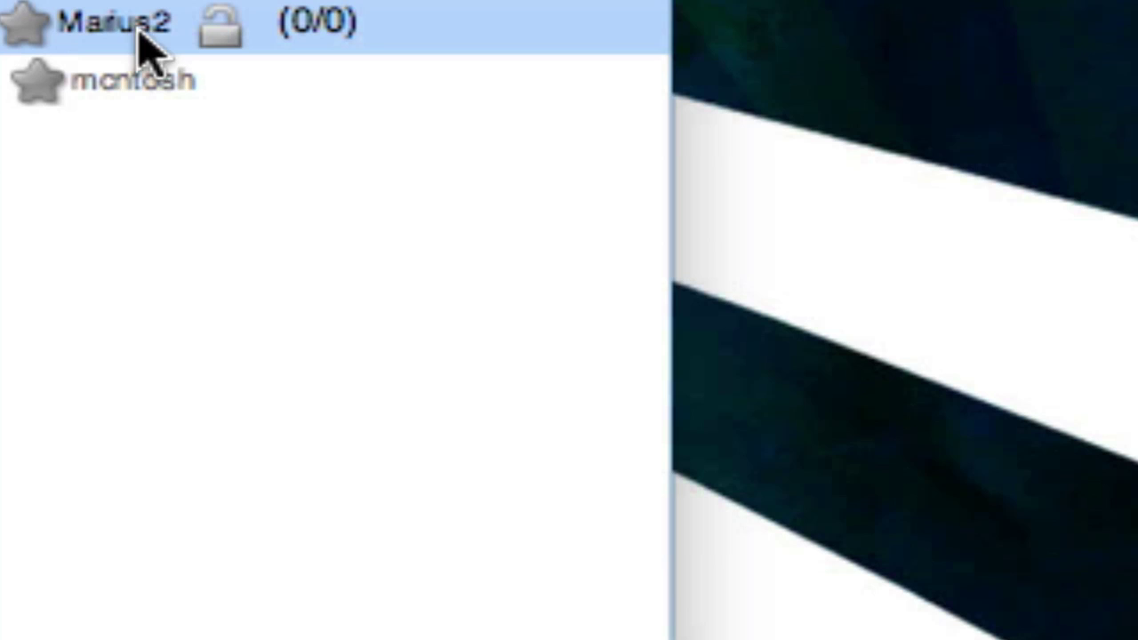
pyautogui.rightClick(84, 37)
pyautogui.moveTo(629, 82)
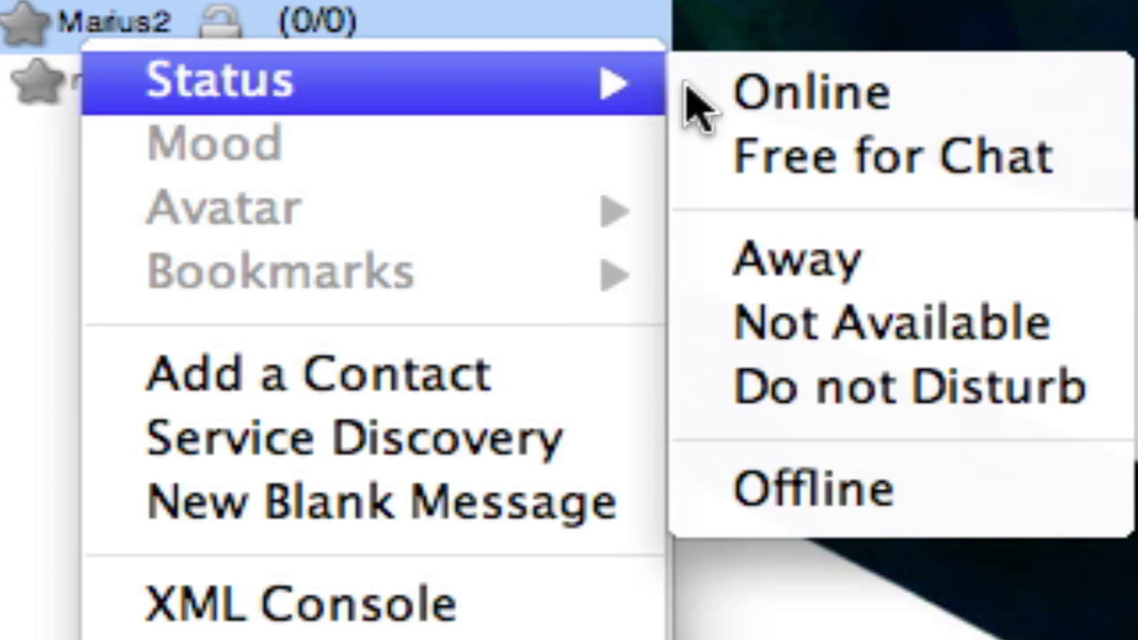
pyautogui.click(872, 93)
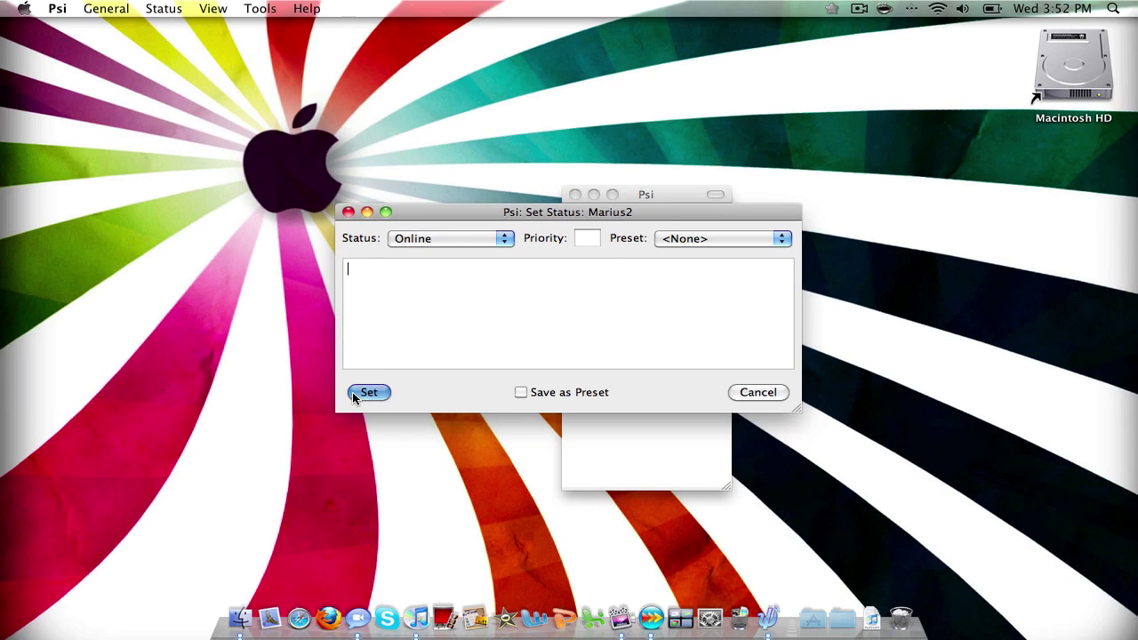
pyautogui.click(356, 393)
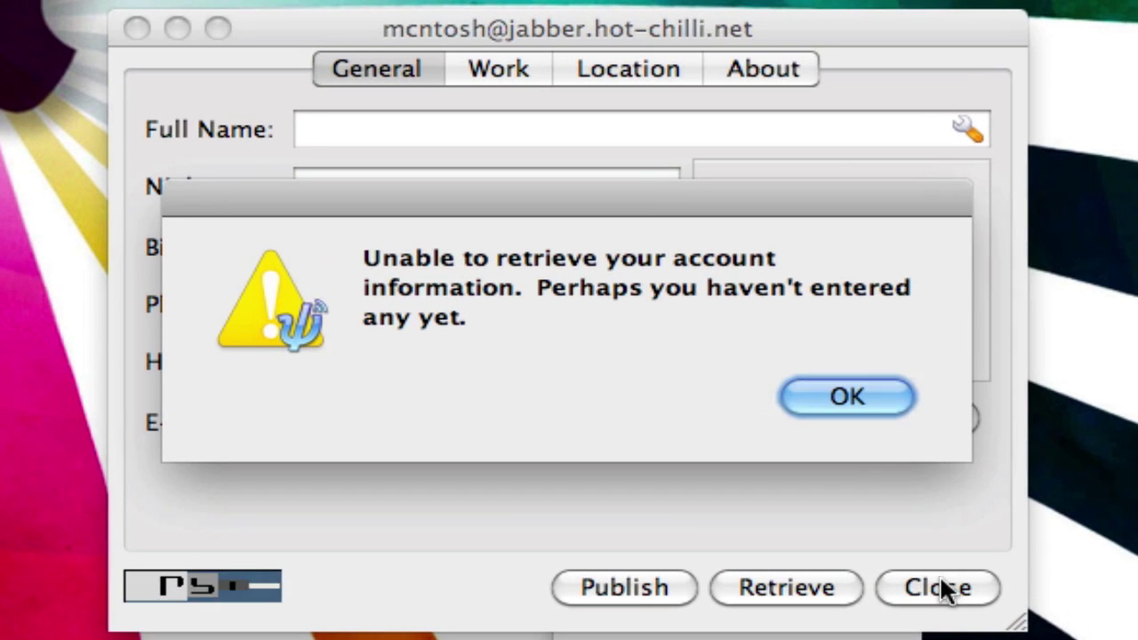
pyautogui.click(701, 353)
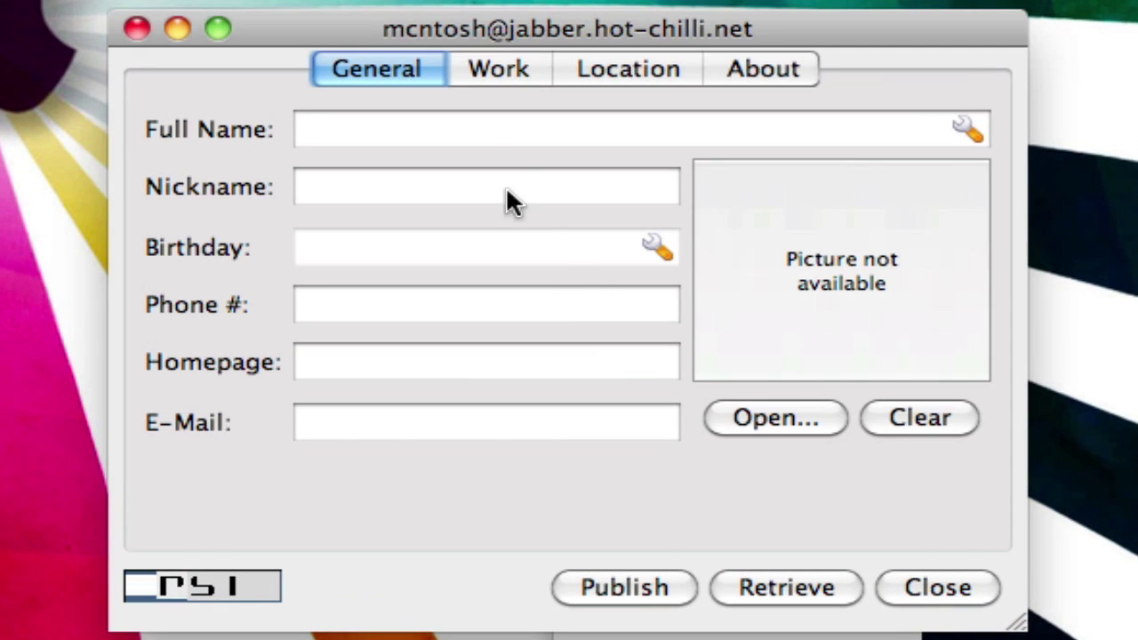
# - Enter the user's full name in the vCard and publish the profile
pyautogui.click(493, 127)
pyautogui.write('Mariu')
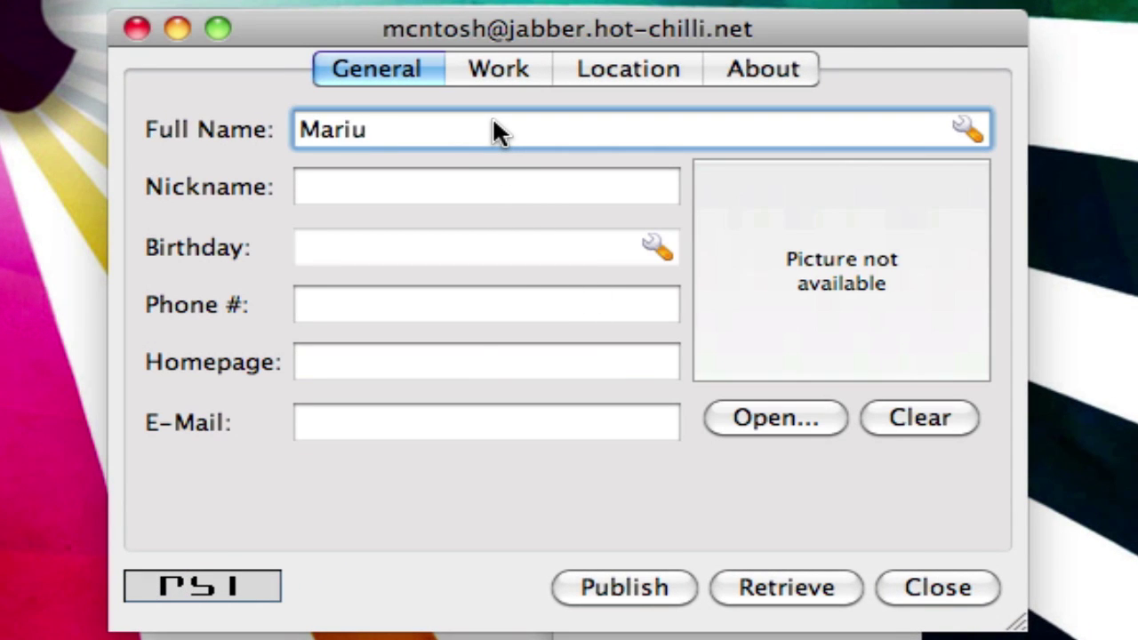
pyautogui.write('s')
pyautogui.click(665, 589)
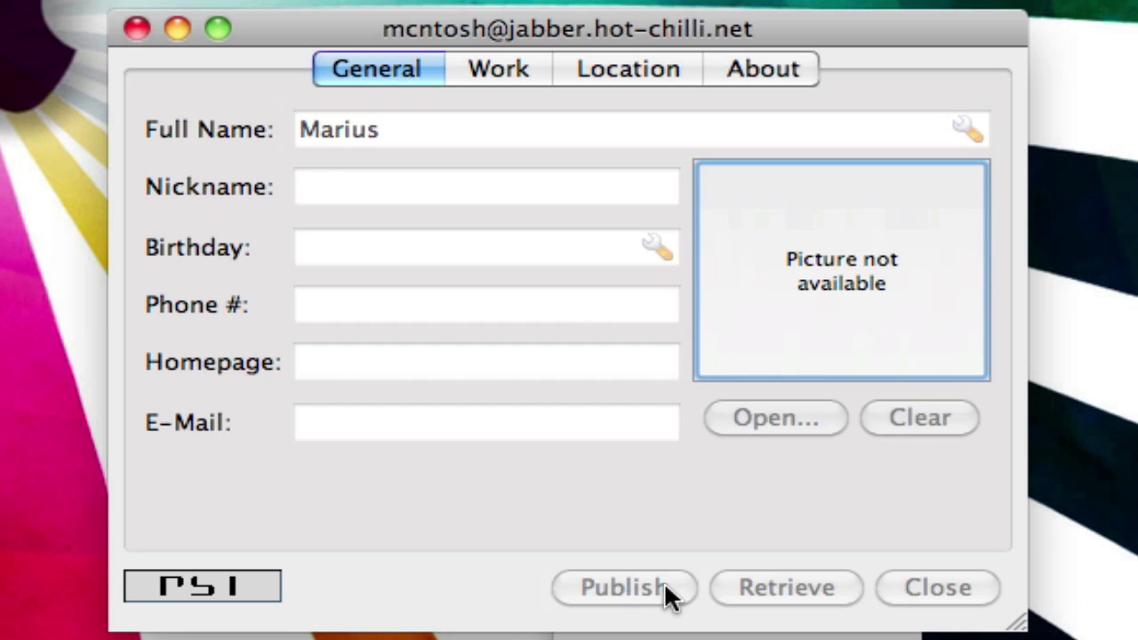
pyautogui.click(812, 388)
pyautogui.click(945, 601)
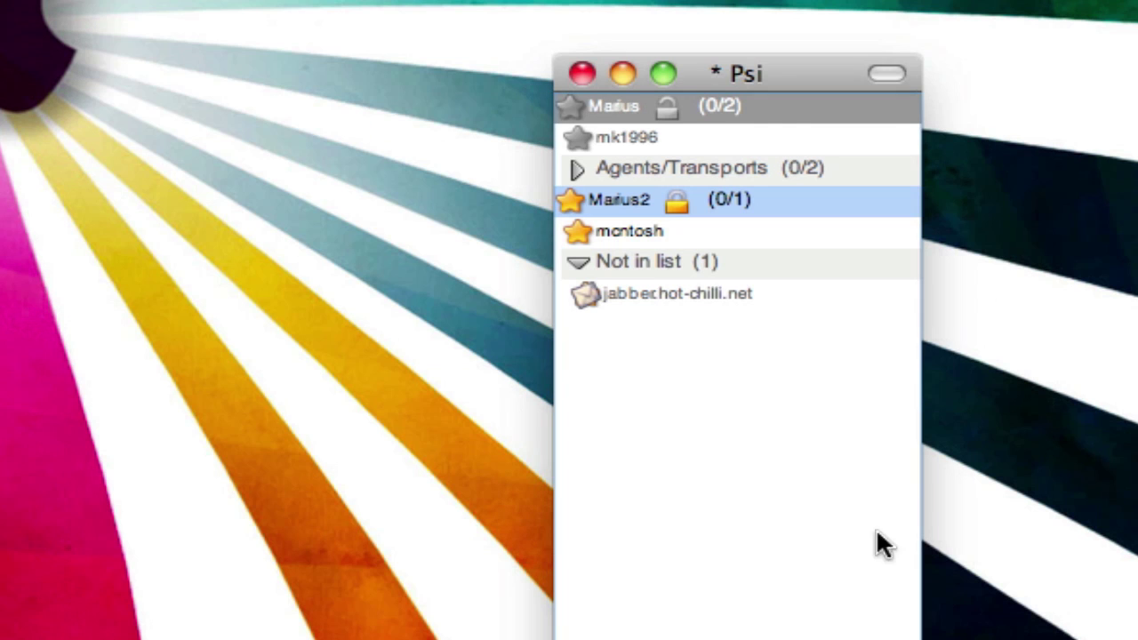
# - Add and authorize jabber.hot-chilli.net to the contact list
pyautogui.rightClick(632, 293)
pyautogui.click(715, 315)
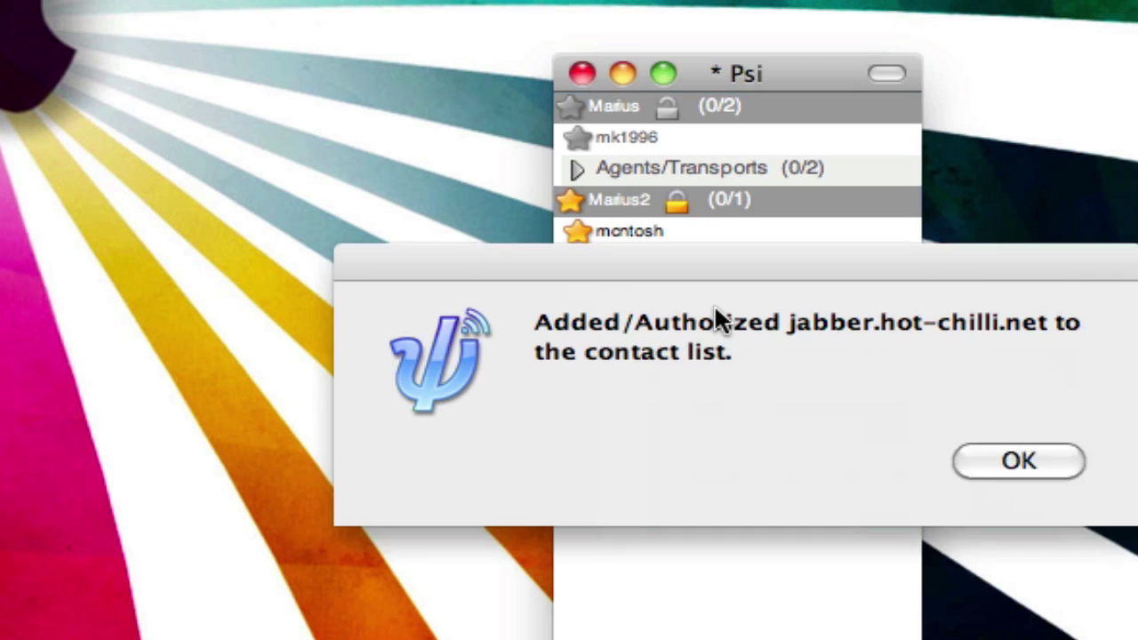
pyautogui.click(1022, 467)
# - Read and close the jabber.hot-chilli.net welcome message
pyautogui.click(257, 583)
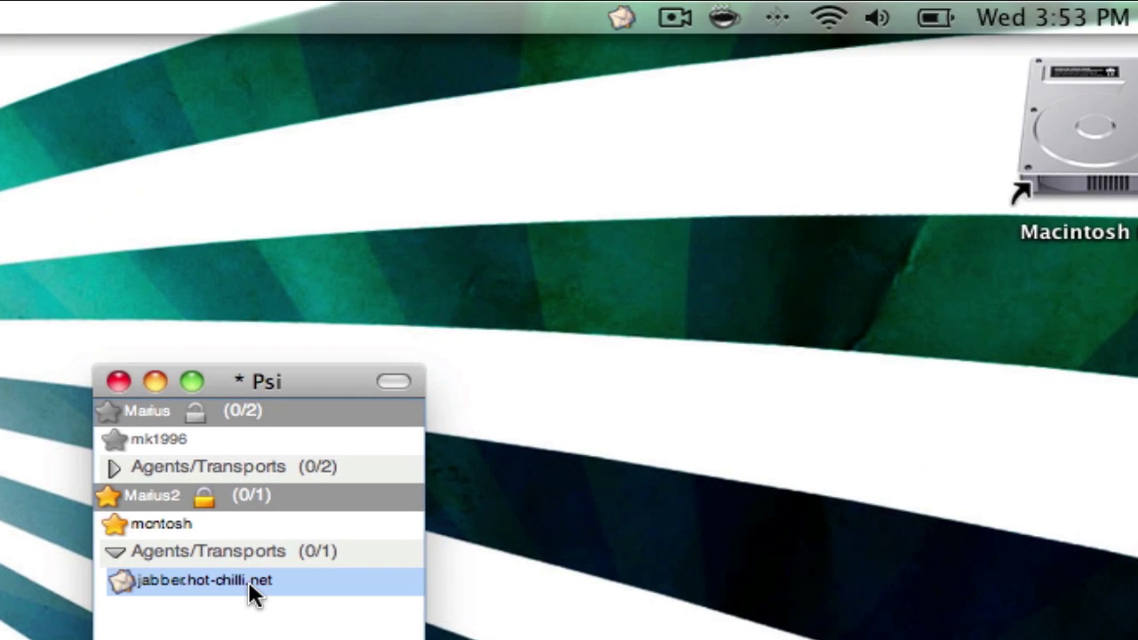
pyautogui.rightClick(242, 589)
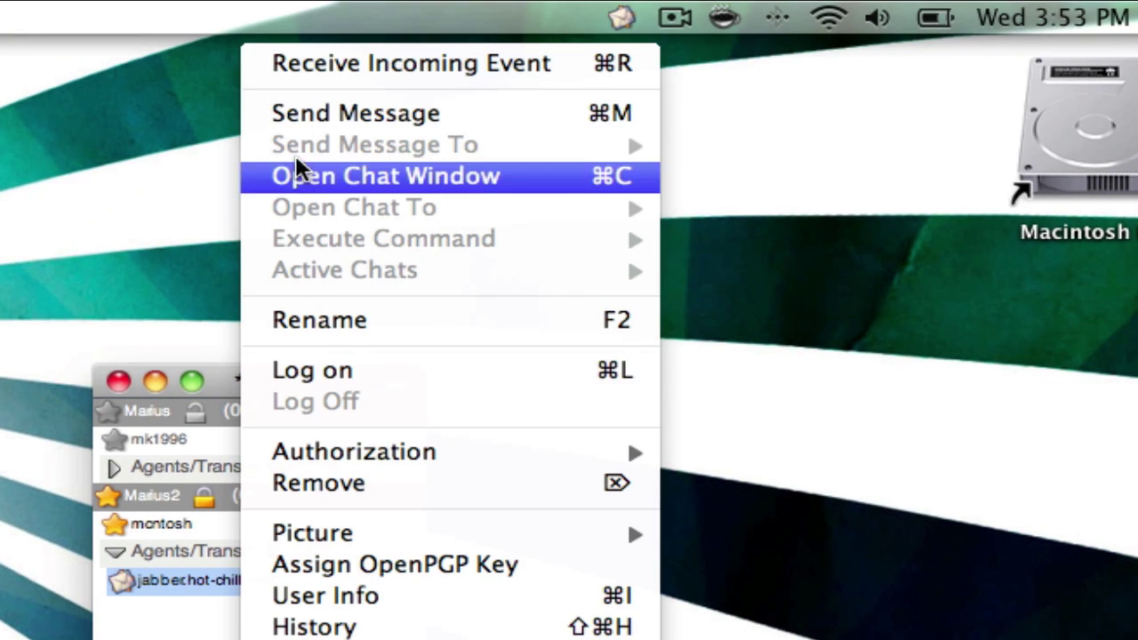
pyautogui.click(299, 60)
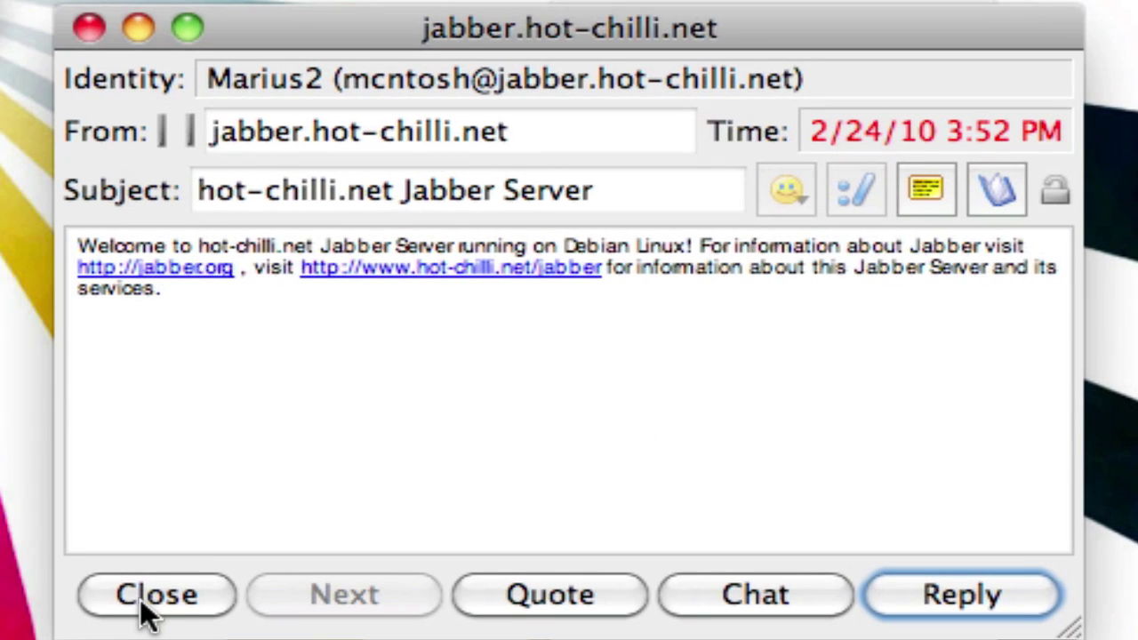
pyautogui.click(147, 596)
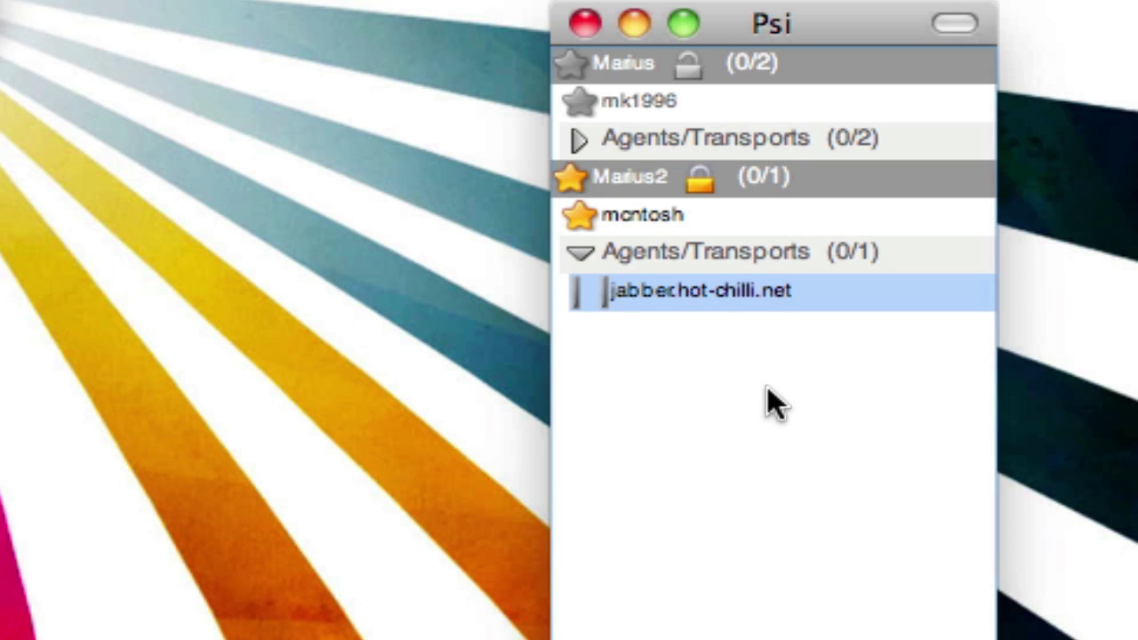
# - Select the second account's header row and bring up its context menu
pyautogui.click(763, 410)
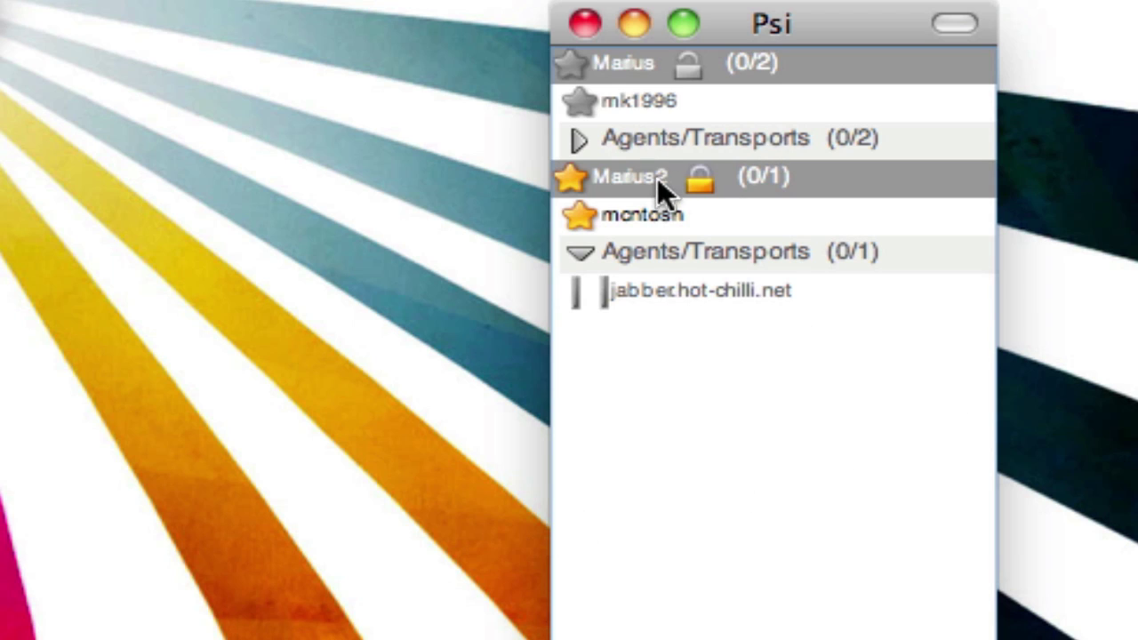
pyautogui.click(603, 176)
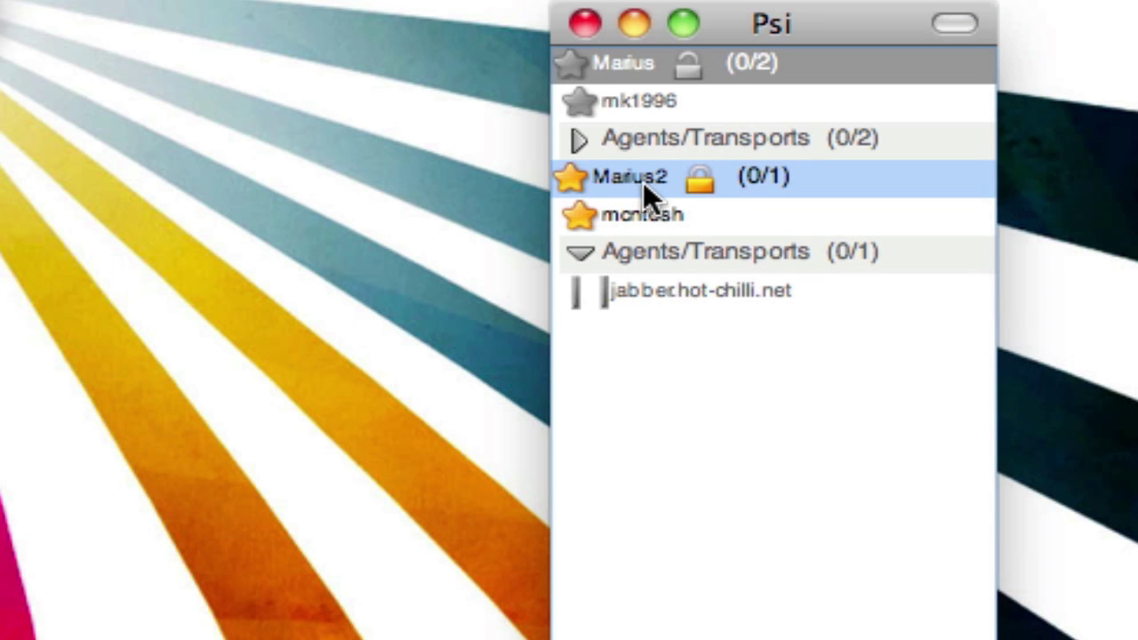
pyautogui.rightClick(636, 183)
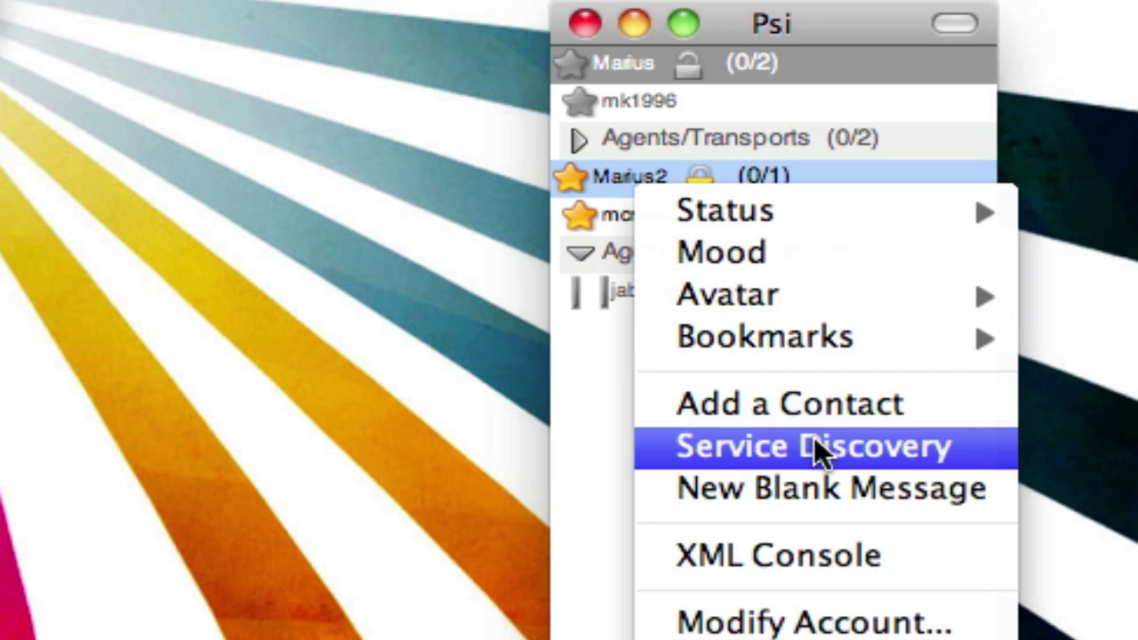
# - Open Service Discovery, select MSN Transport and bring up its actions menu
pyautogui.click(818, 448)
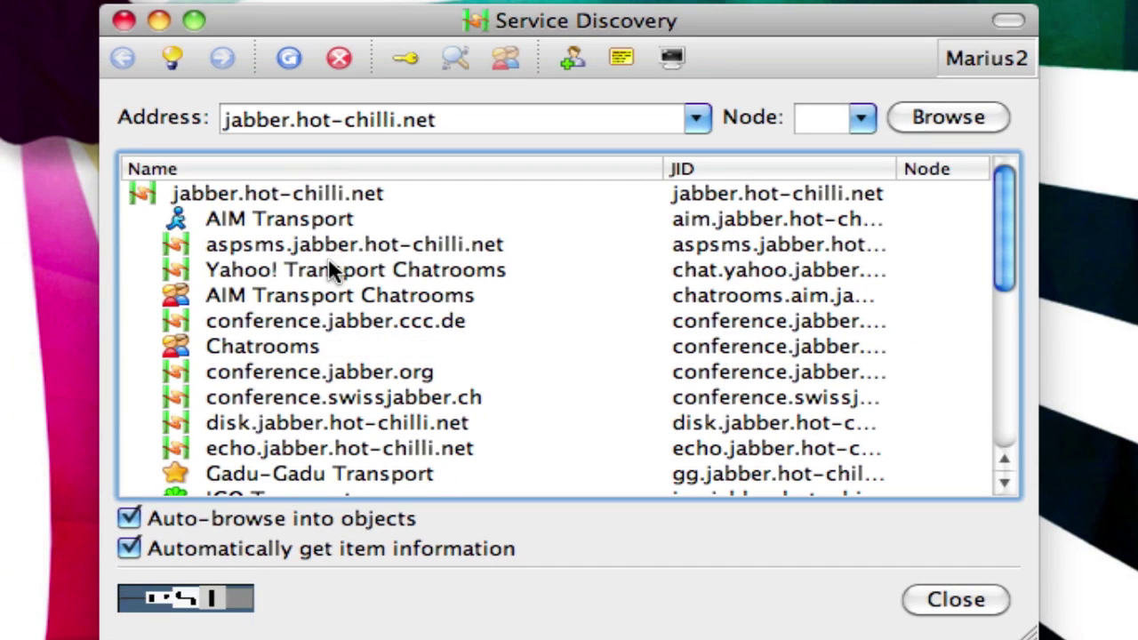
pyautogui.scroll(-10, 287, 262)
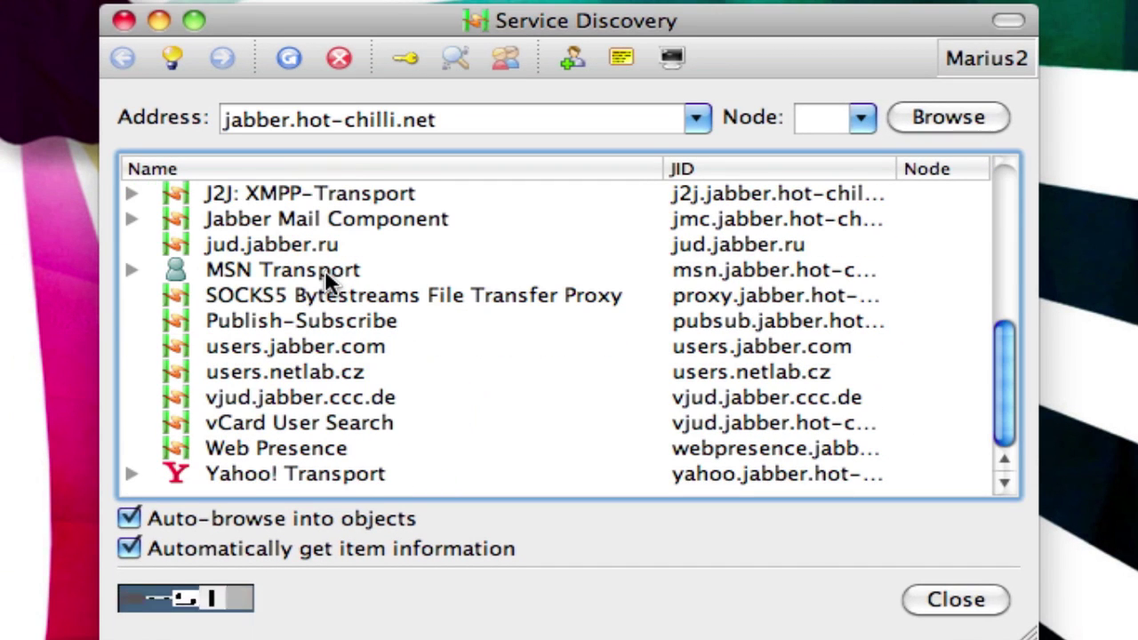
pyautogui.click(251, 272)
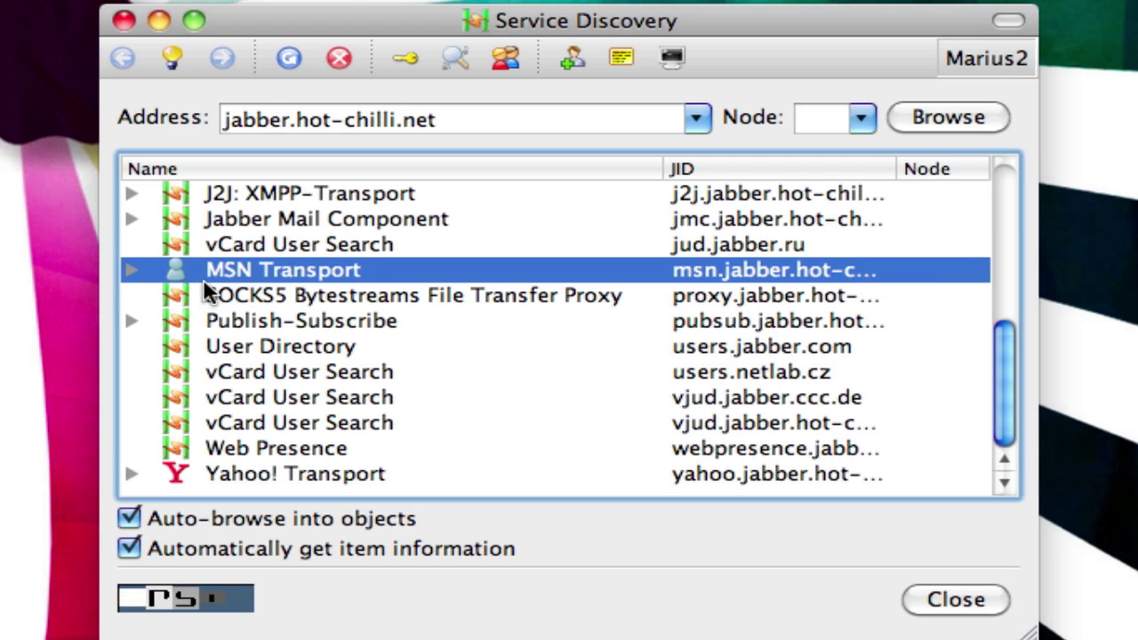
pyautogui.rightClick(315, 273)
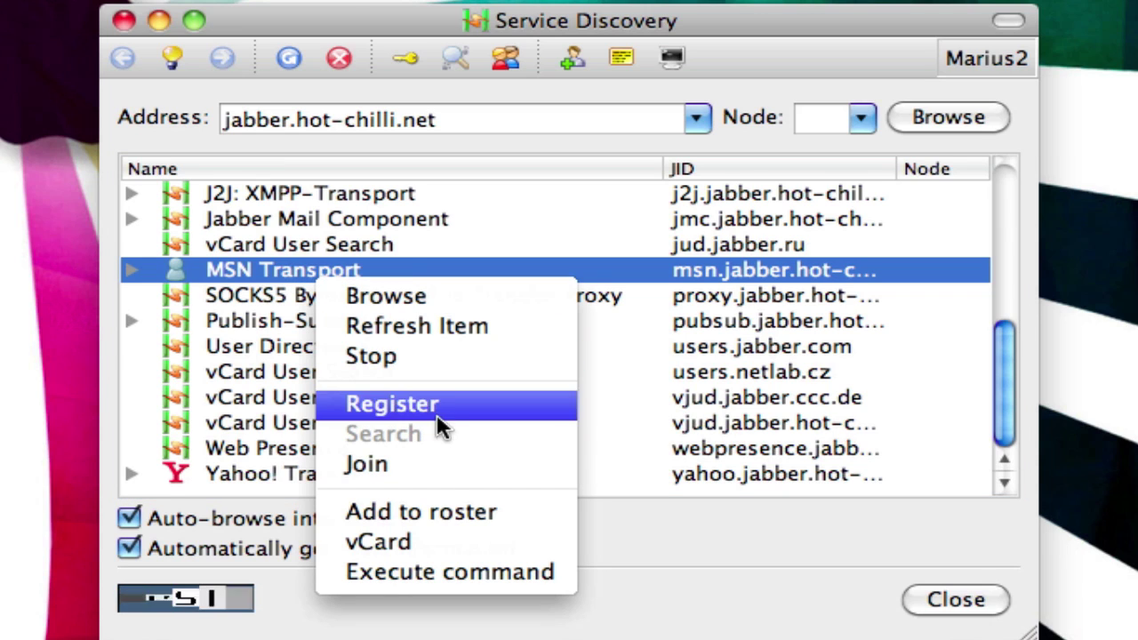
pyautogui.click(256, 279)
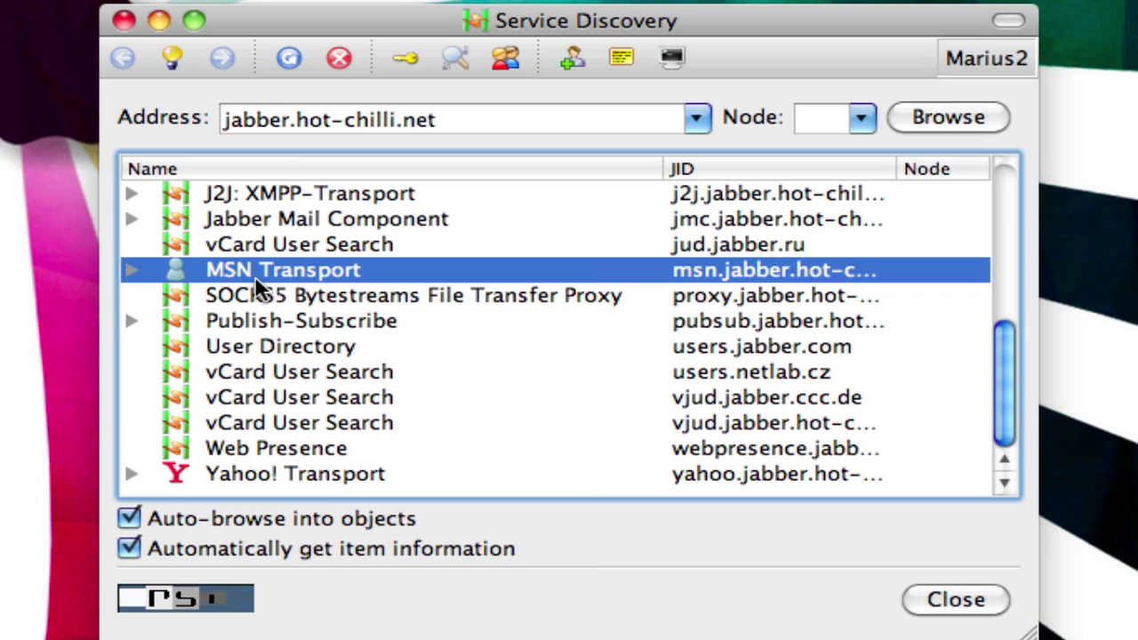
pyautogui.rightClick(325, 282)
# - Start registering with the MSN Transport at msn.jabber.hot-chilli.net and move the progress window aside
pyautogui.click(434, 406)
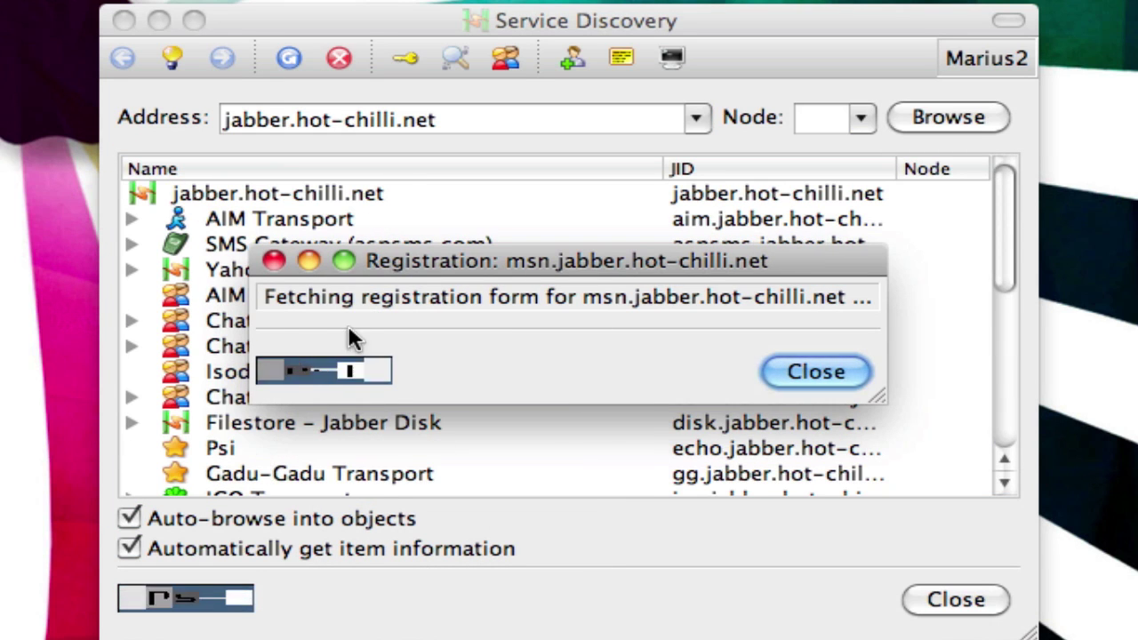
pyautogui.moveTo(412, 263); pyautogui.dragTo(772, 345)
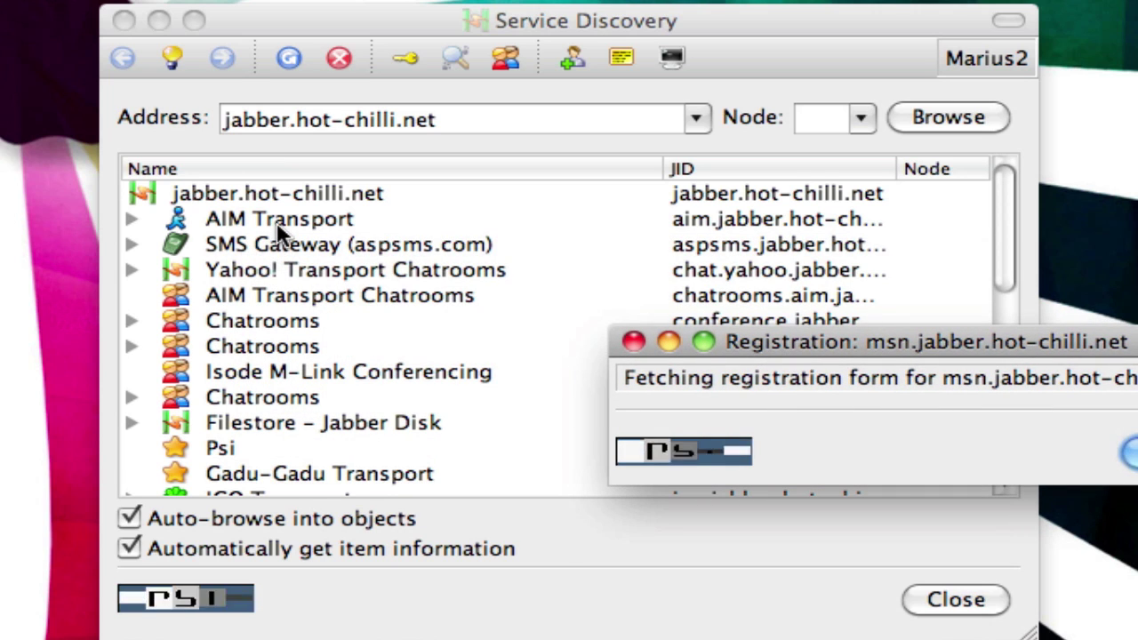
pyautogui.scroll(-3, 411, 311)
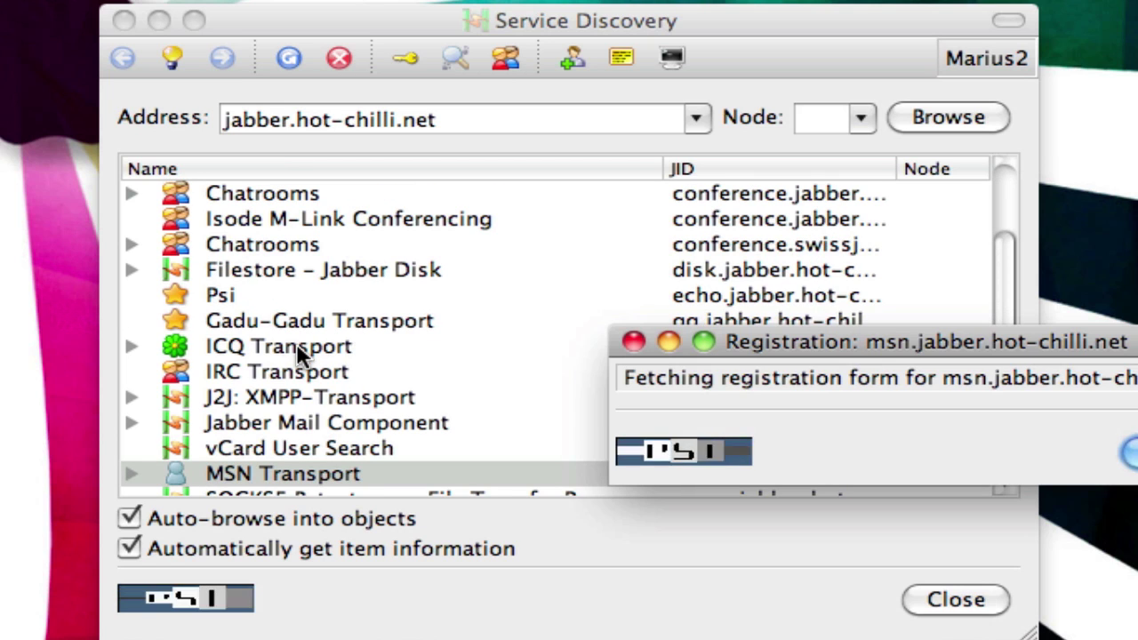
pyautogui.scroll(-1, 301, 354)
pyautogui.scroll(-2, 311, 360)
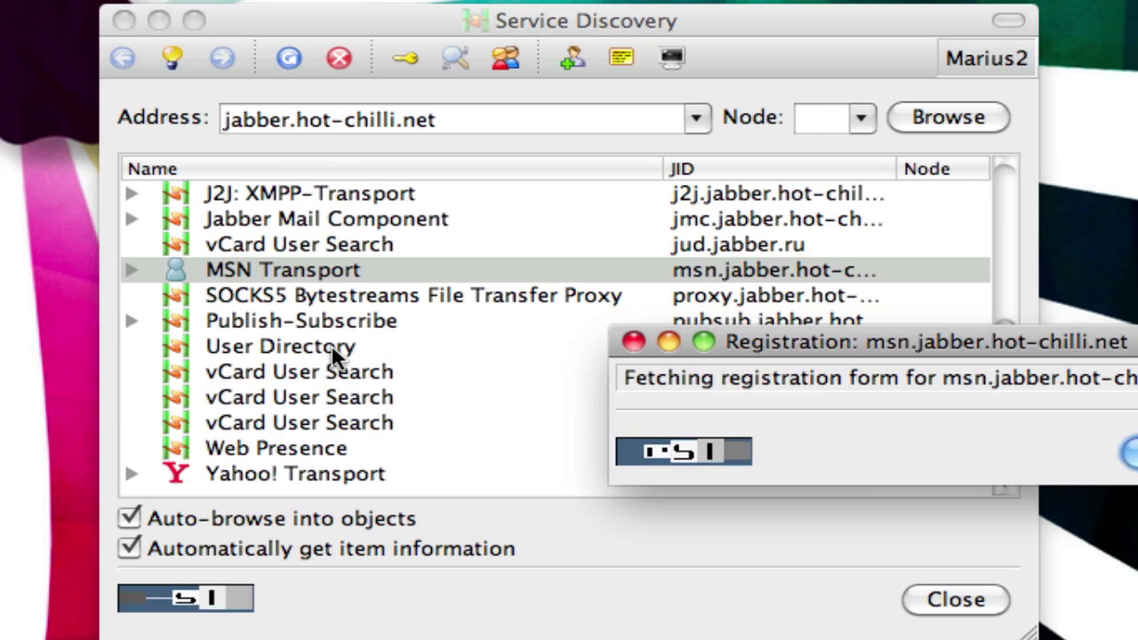
pyautogui.scroll(5, 564, 363)
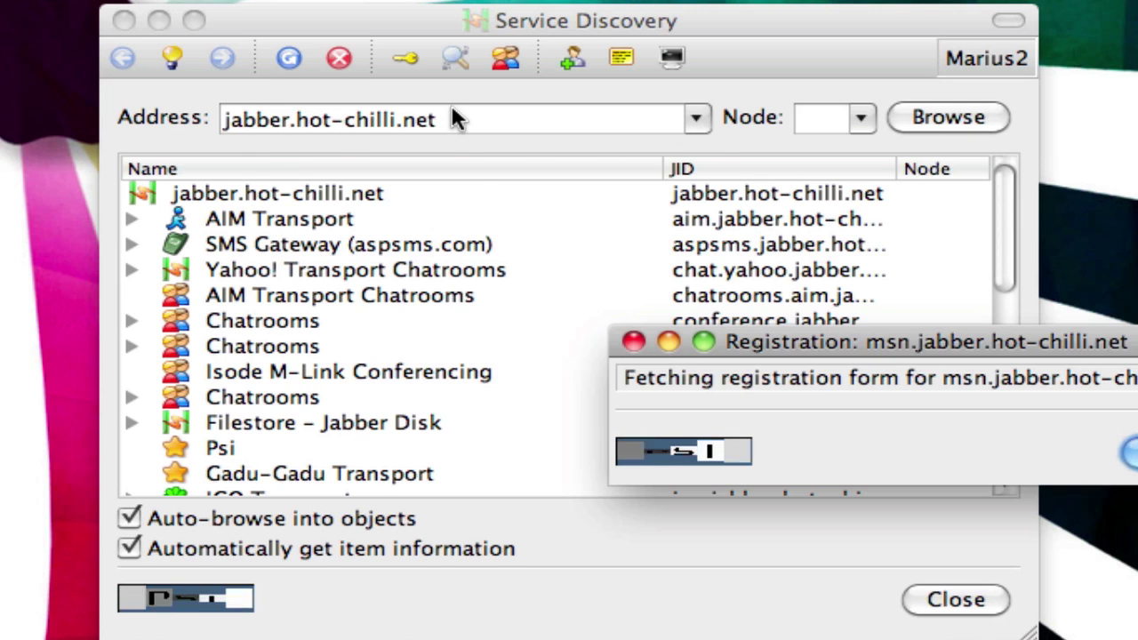
# - Move the registration window to the screen bottom while the MSN Passport form loads
pyautogui.moveTo(936, 348); pyautogui.dragTo(540, 230)
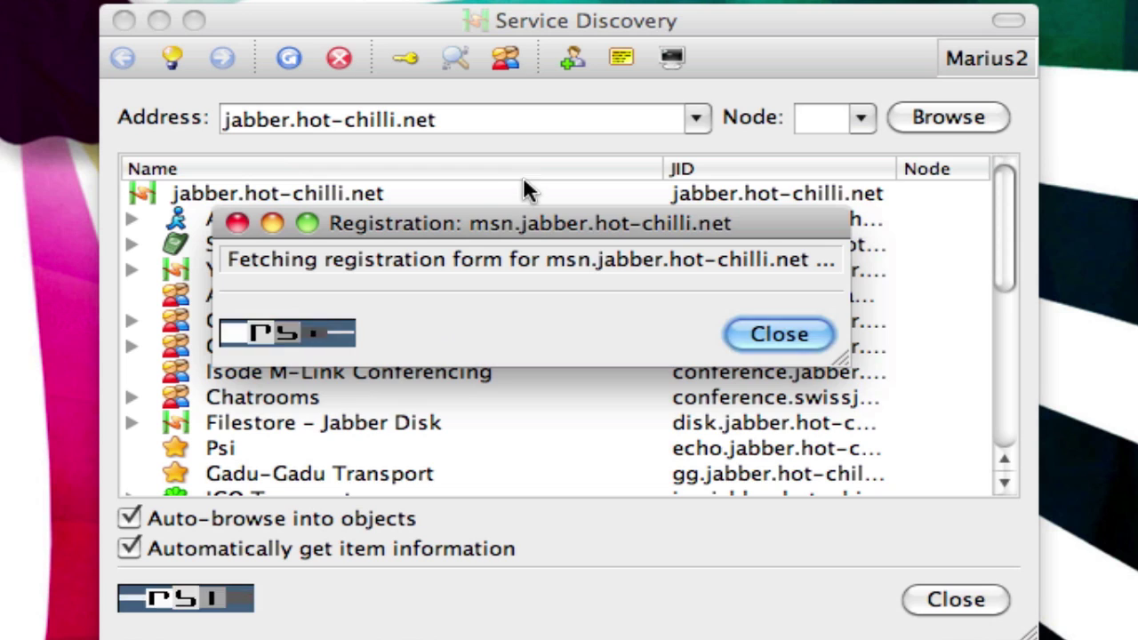
pyautogui.moveTo(524, 231); pyautogui.dragTo(651, 639)
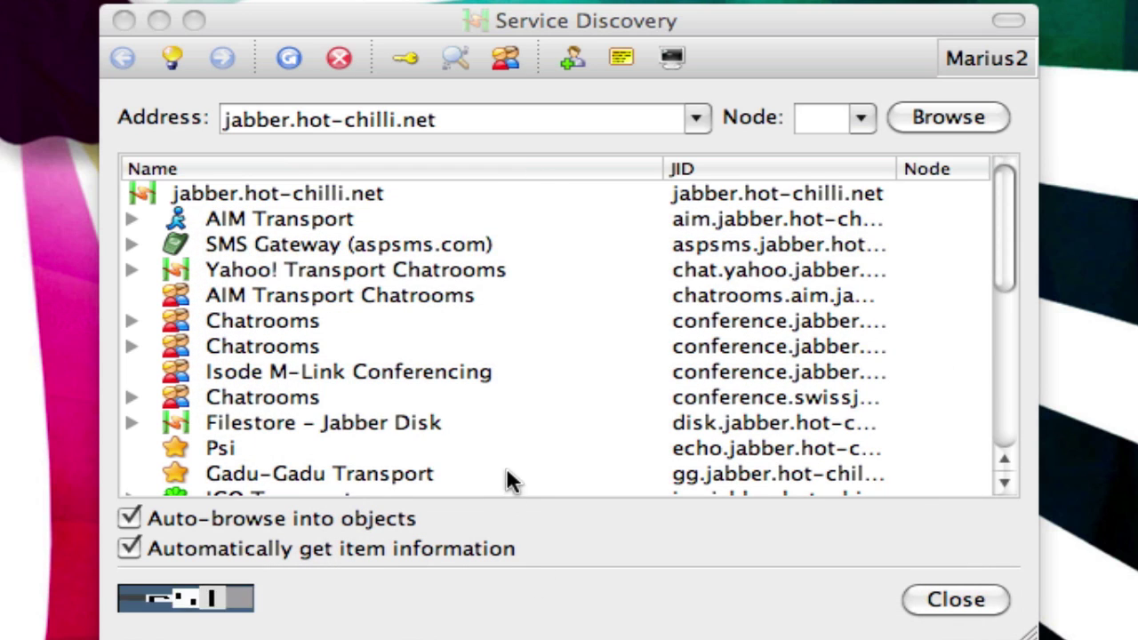
pyautogui.scroll(-10, 487, 447)
pyautogui.scroll(10, 487, 447)
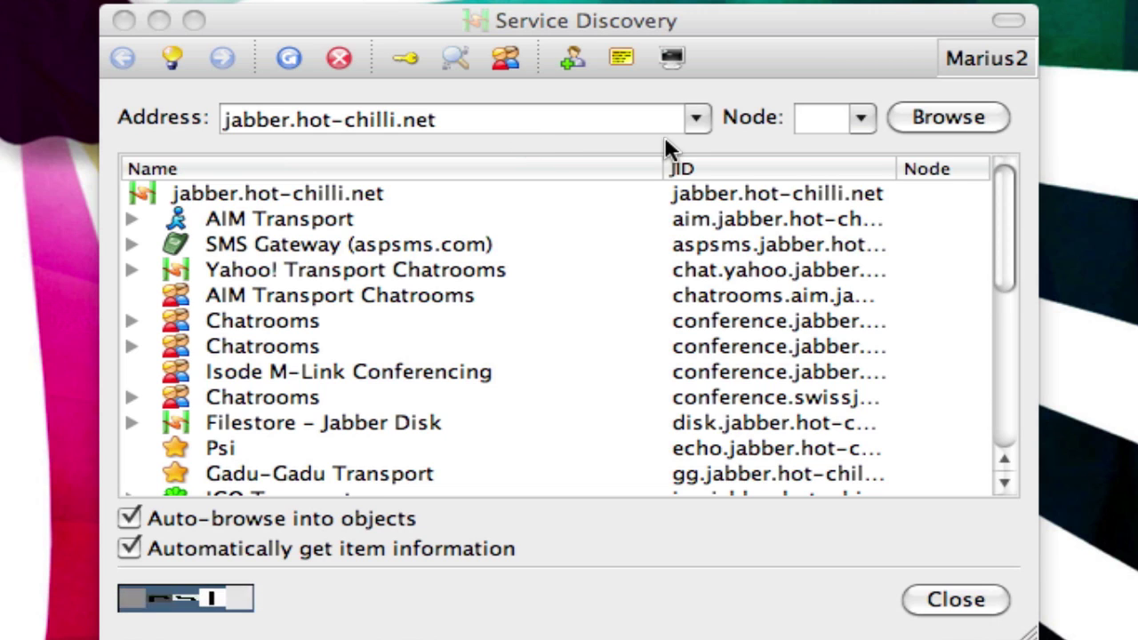
pyautogui.scroll(-4, 347, 431)
pyautogui.scroll(4, 293, 407)
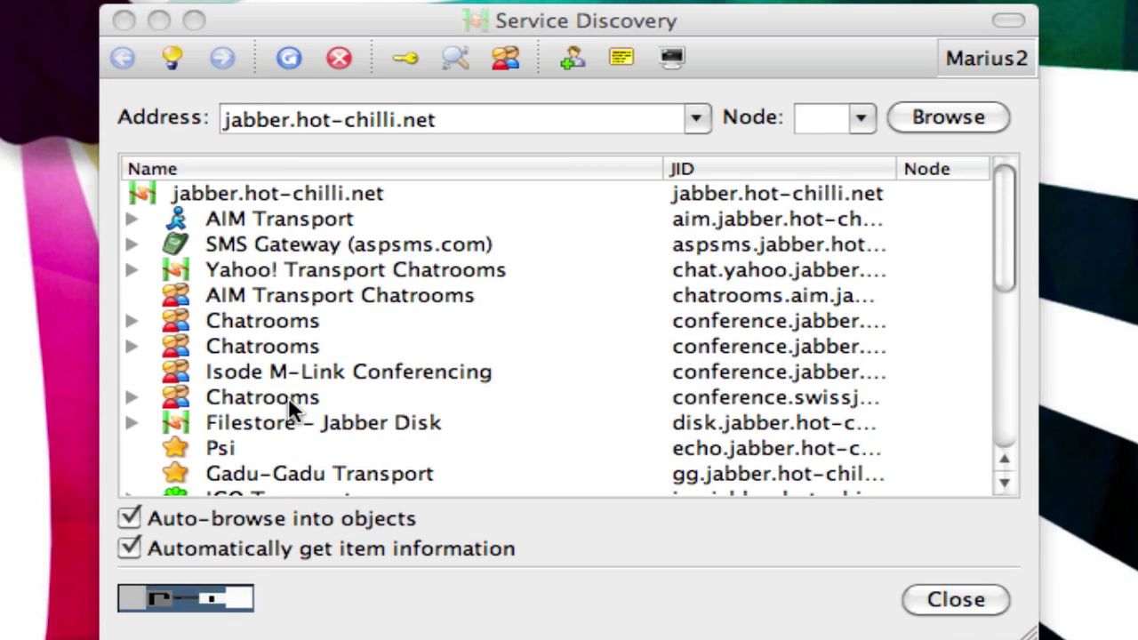
pyautogui.scroll(-4, 293, 407)
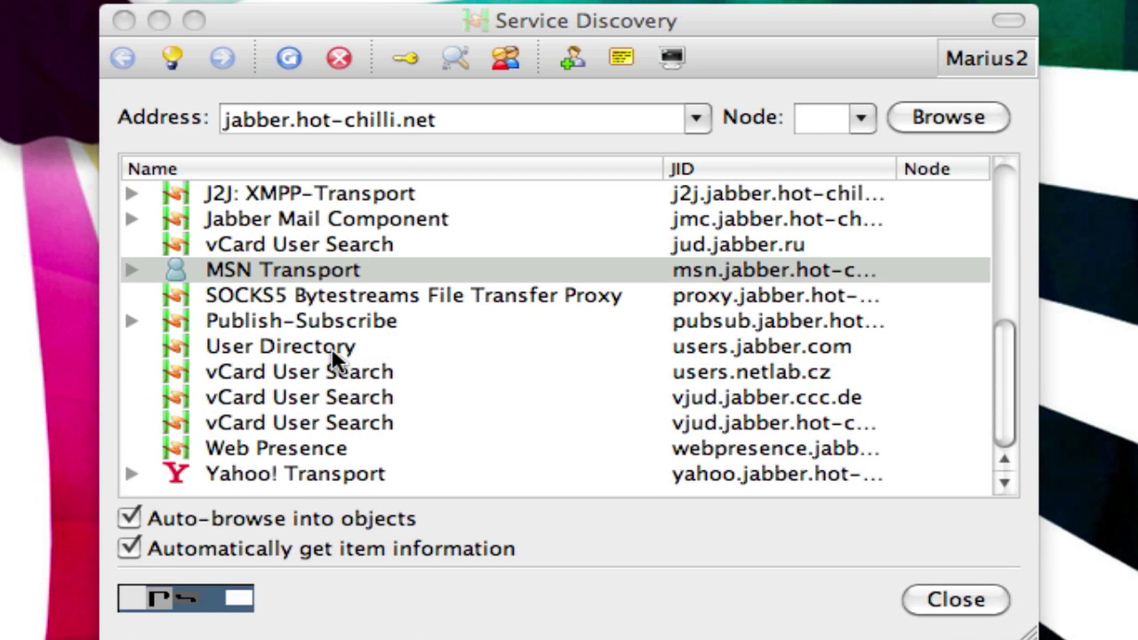
pyautogui.scroll(4, 388, 320)
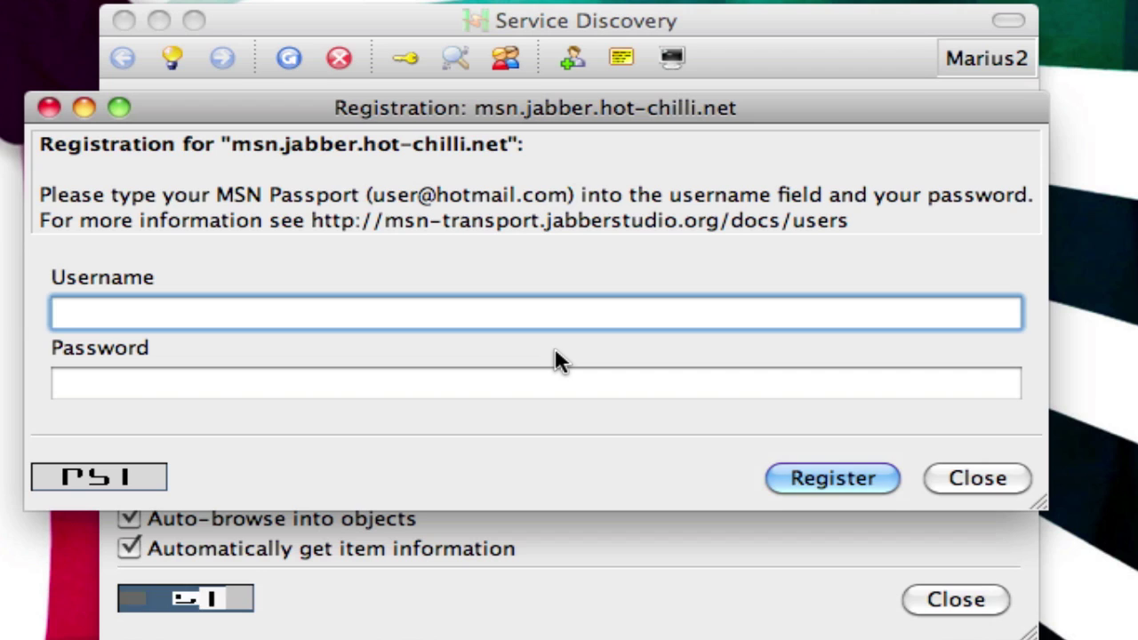
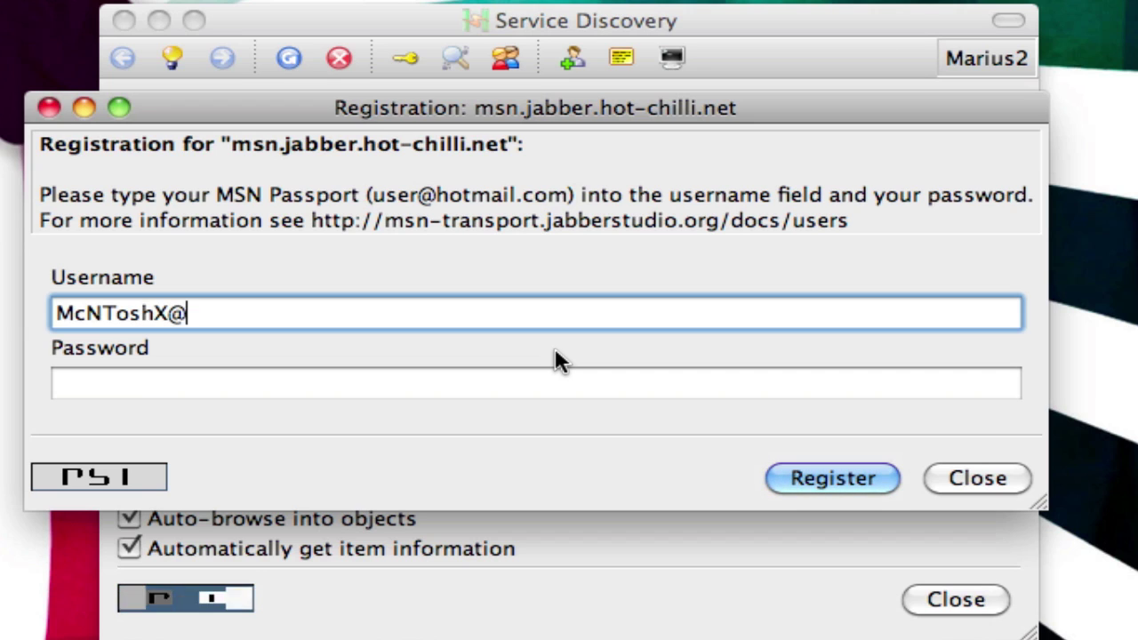
# - Register the MSN account's e-mail and password with the transport and dismiss the success notice
pyautogui.press('Tab')
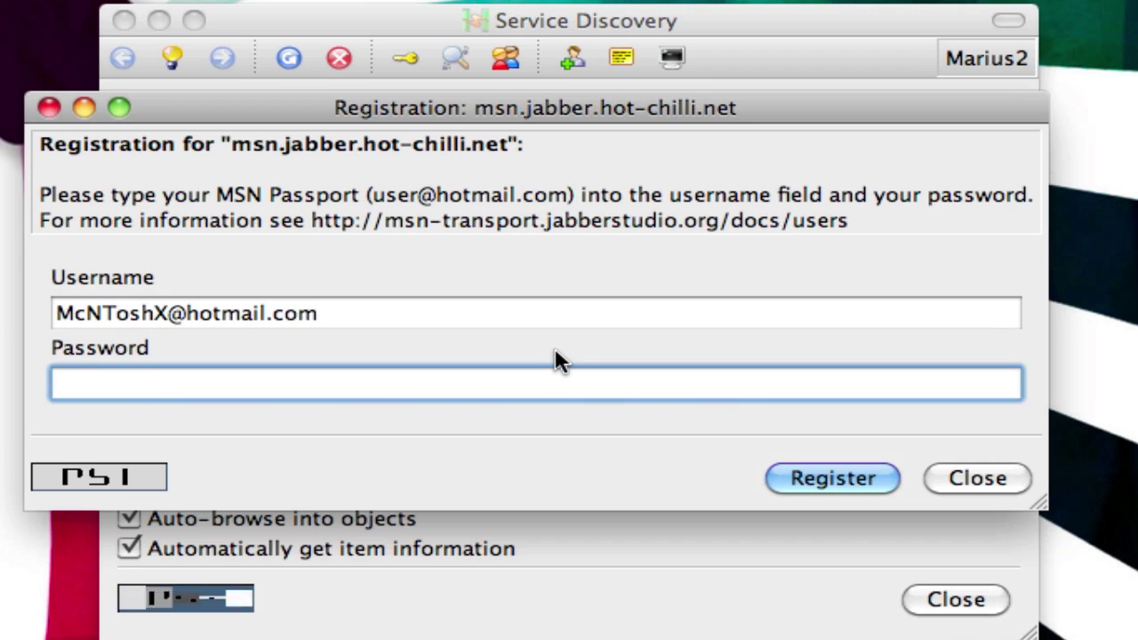
pyautogui.write('••••••••••••••')
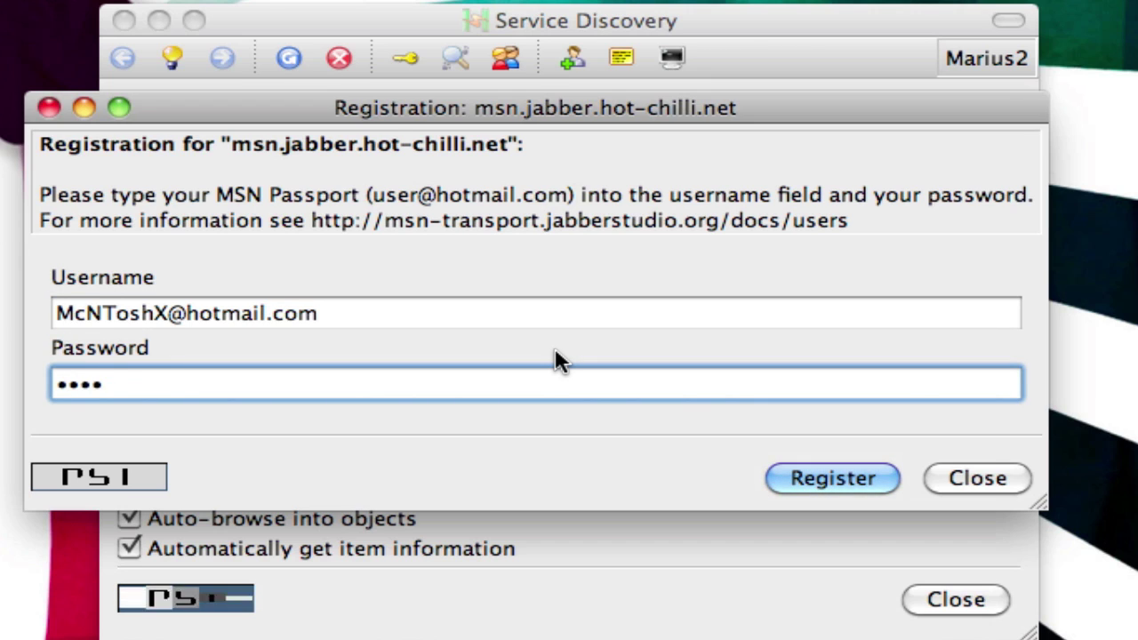
pyautogui.press('BackSpace')
pyautogui.press('BackSpace')
pyautogui.press('BackSpace')
pyautogui.press('BackSpace')
pyautogui.press('BackSpace')
pyautogui.press('BackSpace')
pyautogui.press('BackSpace')
pyautogui.press('BackSpace')
pyautogui.press('BackSpace')
pyautogui.press('BackSpace')
pyautogui.press('BackSpace')
pyautogui.press('BackSpace')
pyautogui.press('BackSpace')
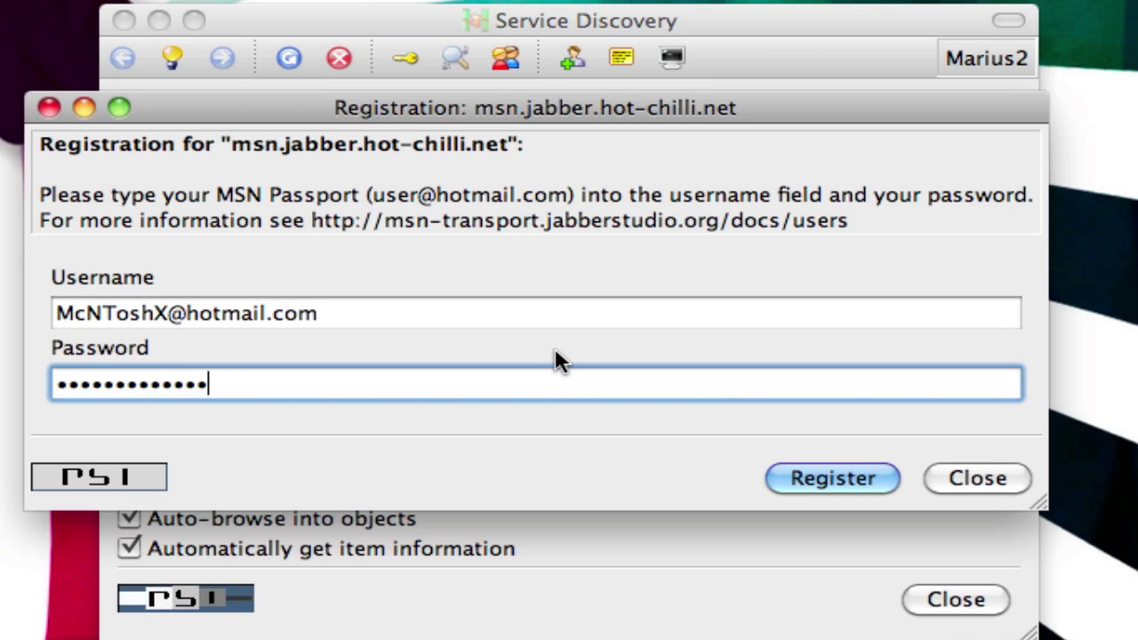
pyautogui.write('•••••••••••••••')
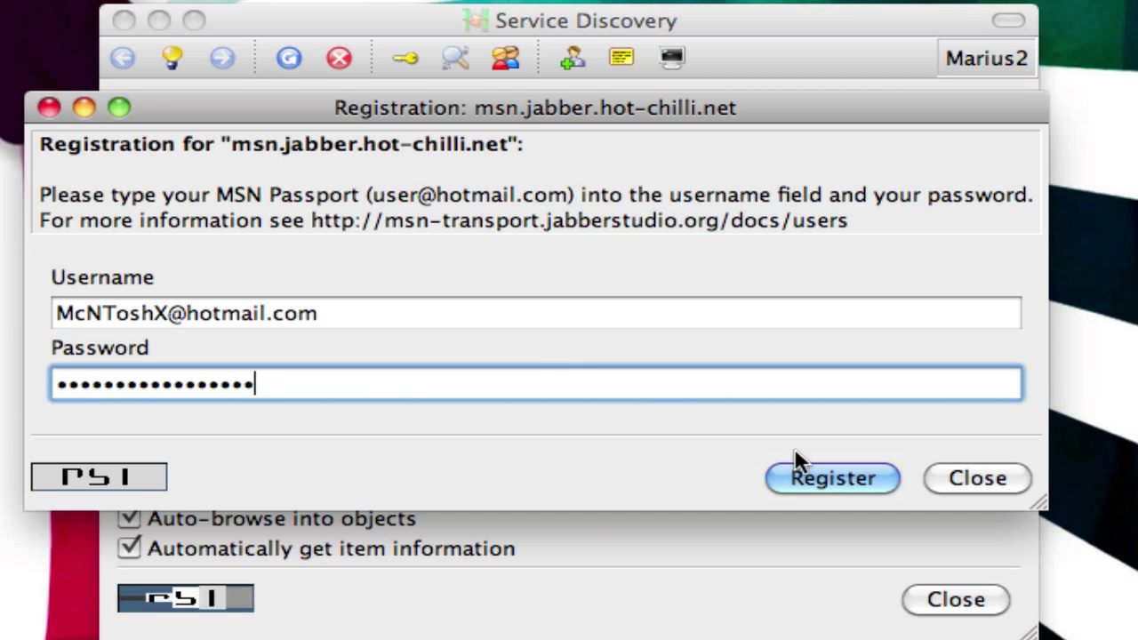
pyautogui.click(806, 471)
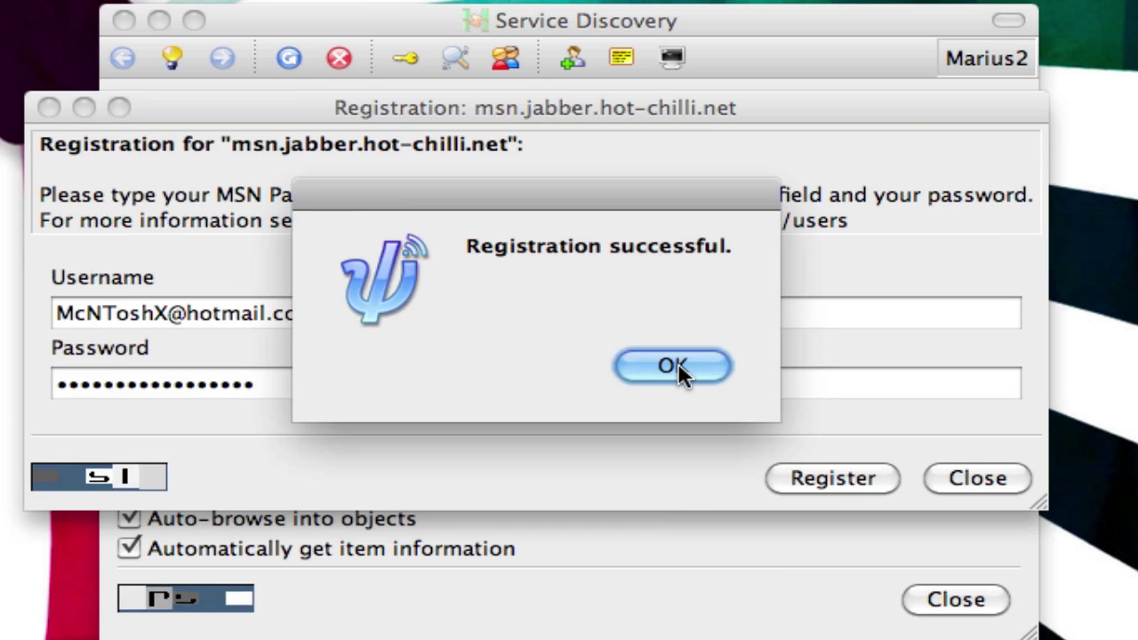
pyautogui.click(674, 368)
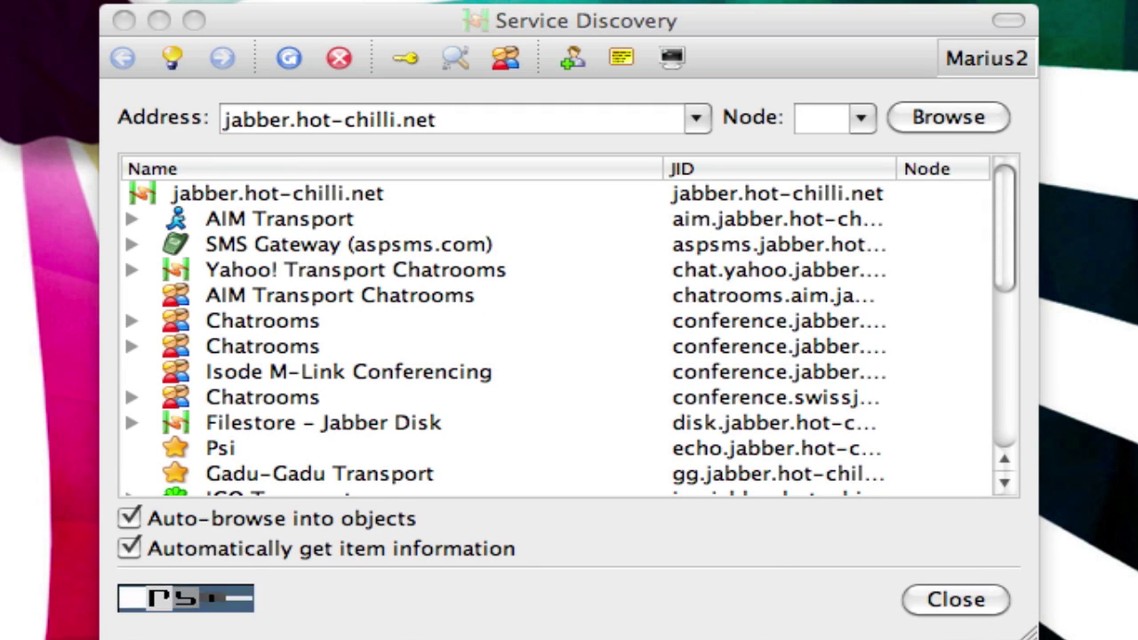
# - Close Service Discovery and add/authorize the MSN transport to the contact list
pyautogui.click(956, 600)
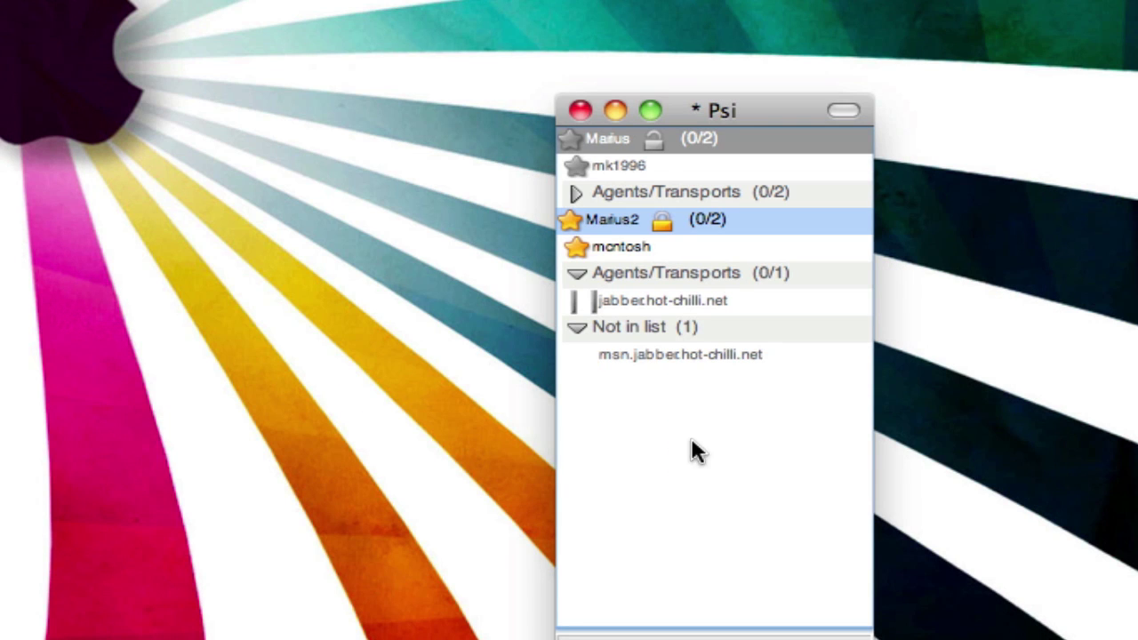
pyautogui.rightClick(690, 359)
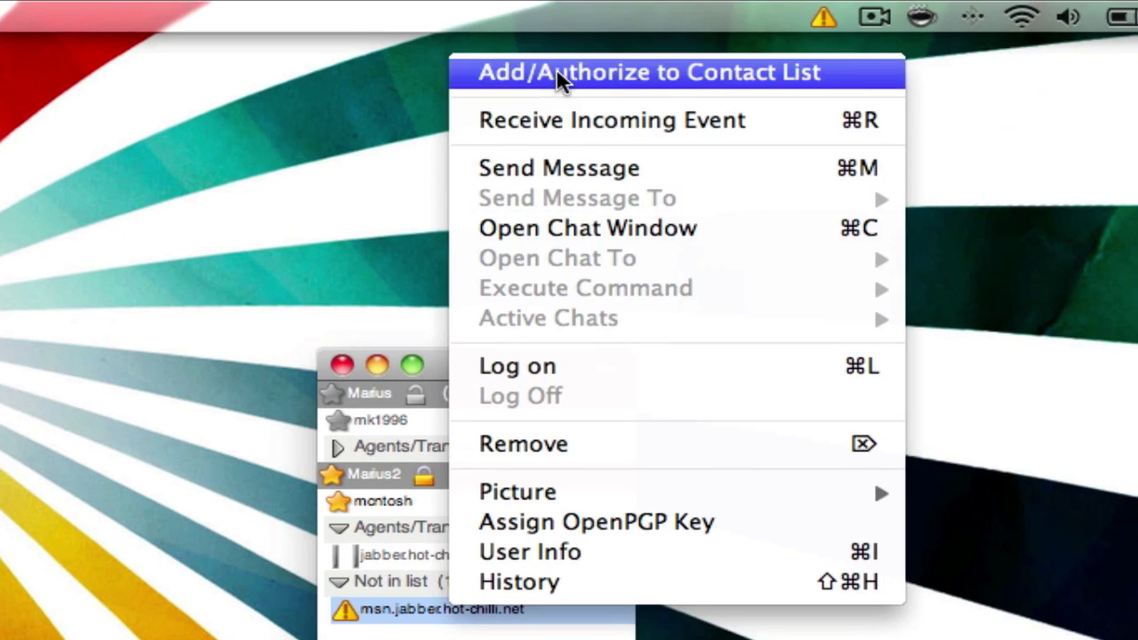
pyautogui.click(558, 74)
pyautogui.click(803, 414)
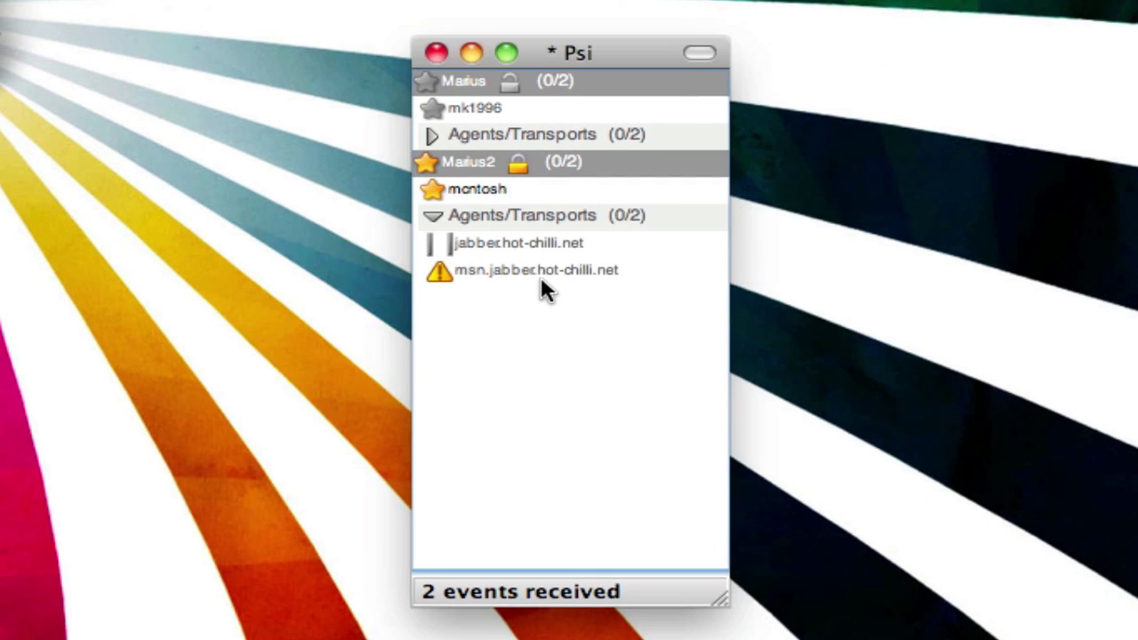
pyautogui.rightClick(539, 272)
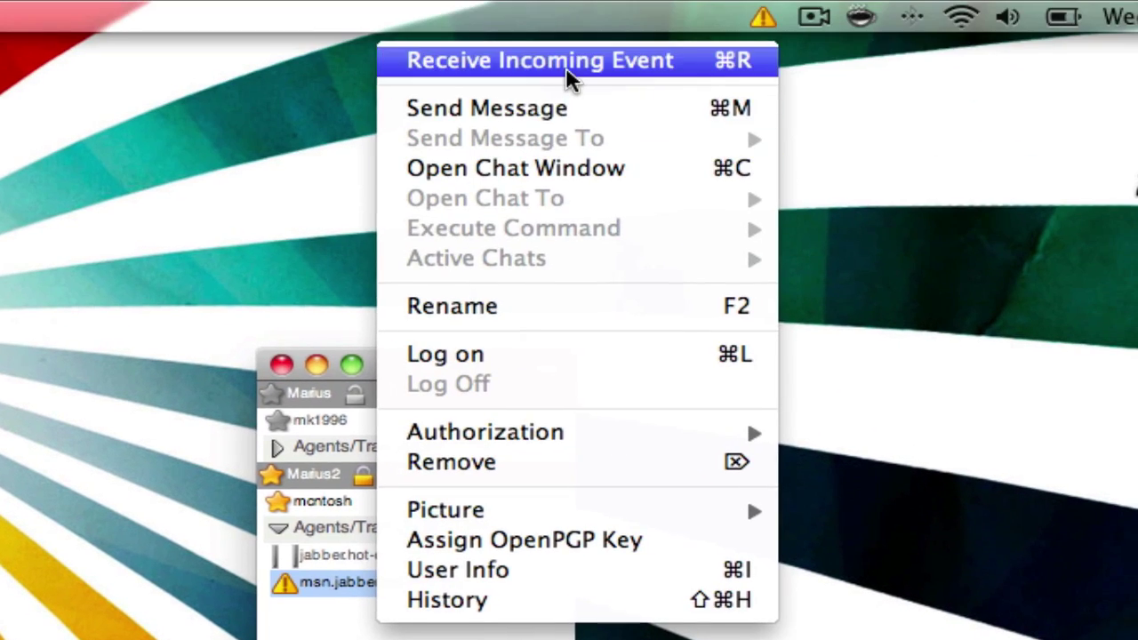
# - Authorize the MSN transport's subscription request and close its pending message
pyautogui.click(566, 72)
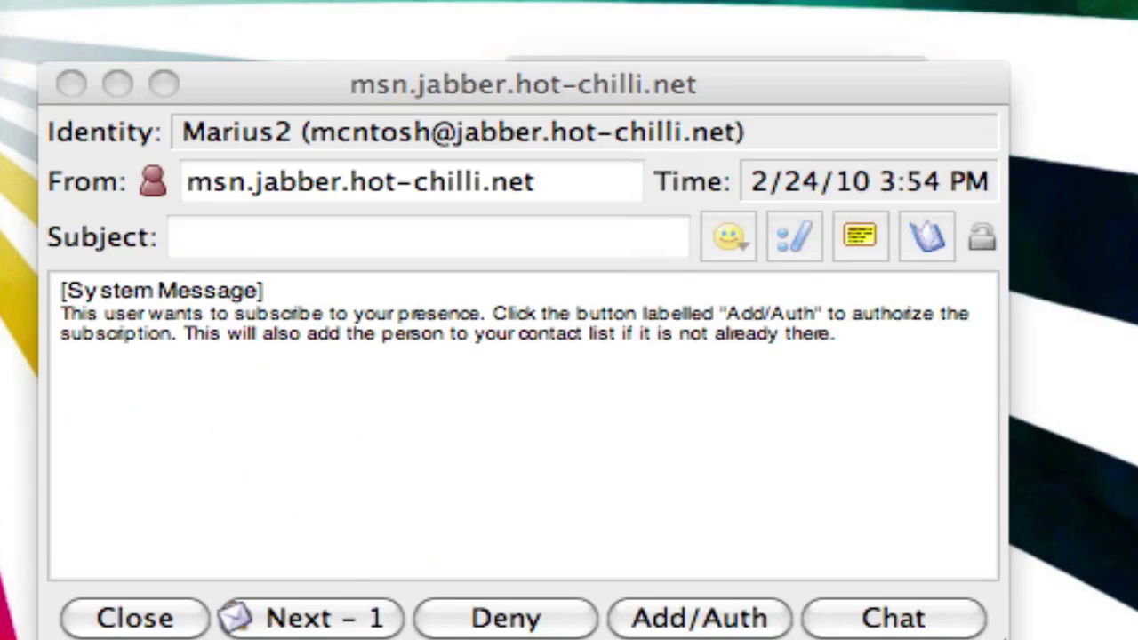
pyautogui.click(736, 604)
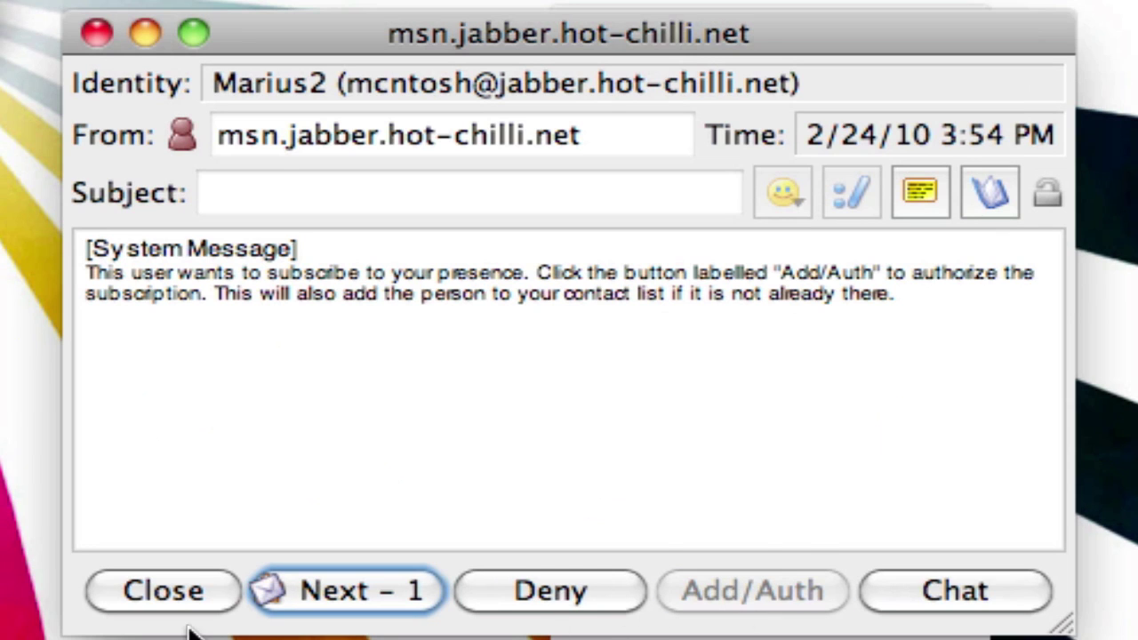
pyautogui.click(355, 592)
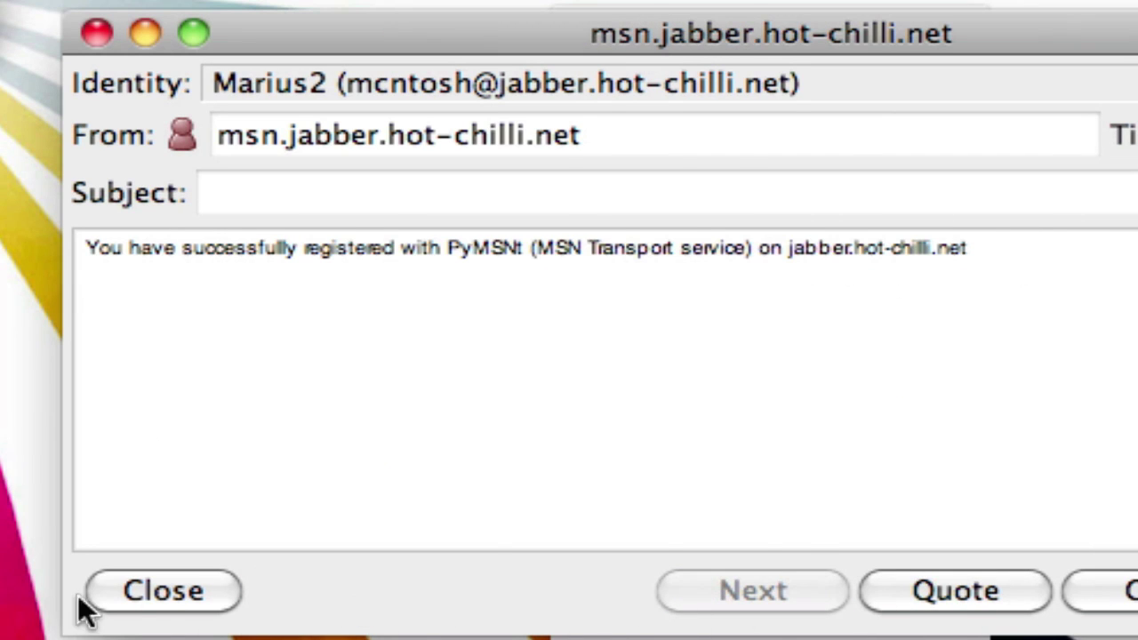
pyautogui.click(116, 592)
# - Read and close the transport's MSN login-failure message, returning to the Psi contact list
pyautogui.rightClick(683, 331)
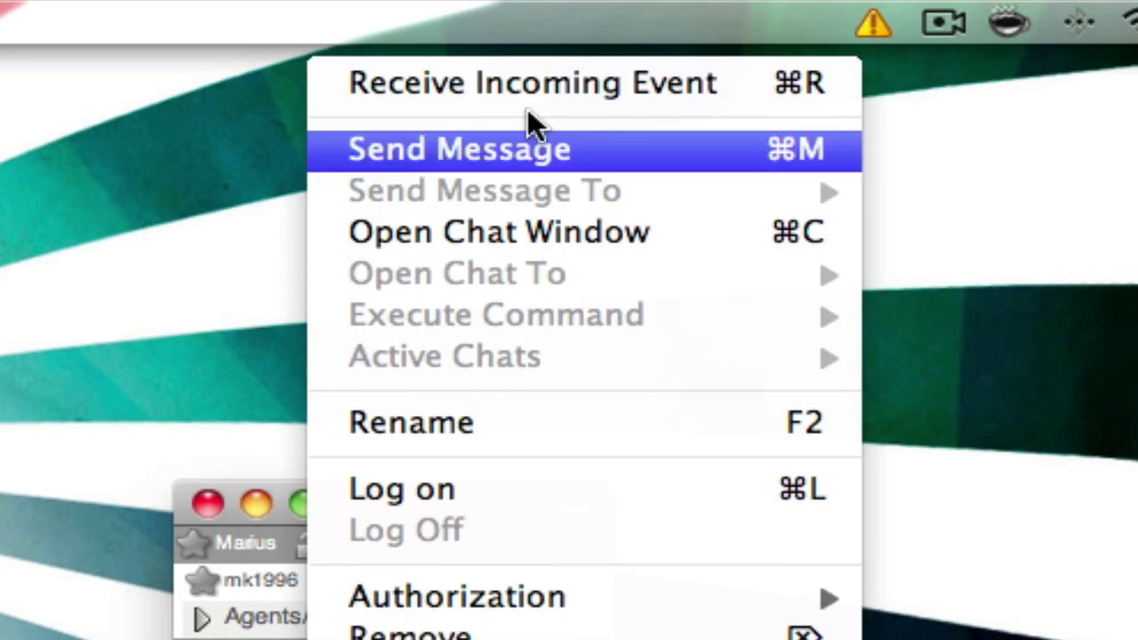
pyautogui.click(602, 0)
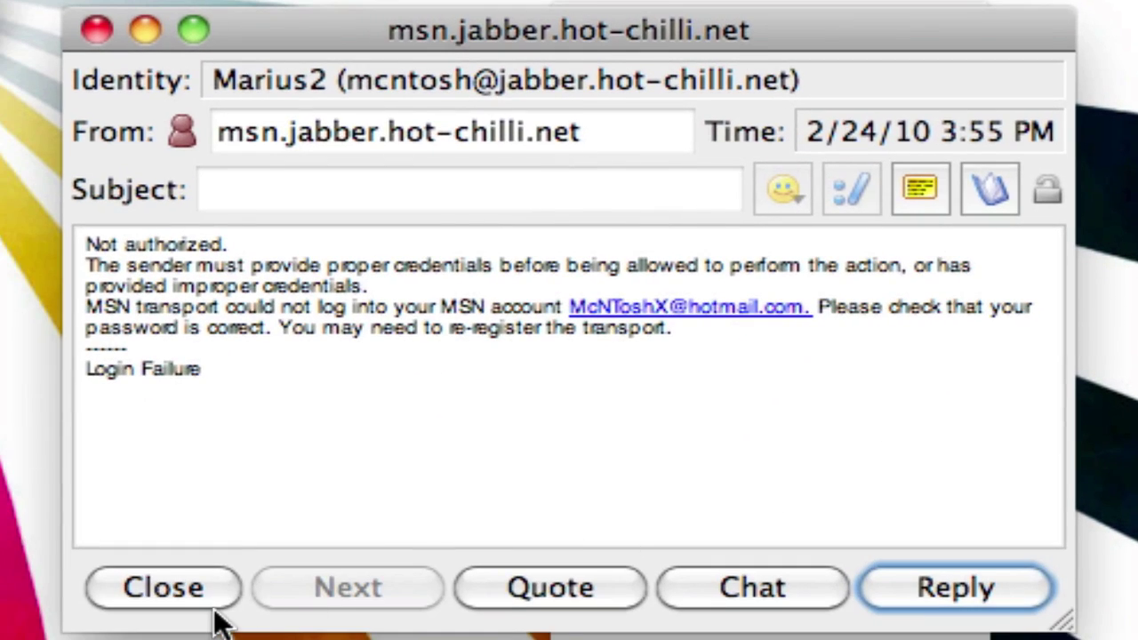
pyautogui.click(209, 603)
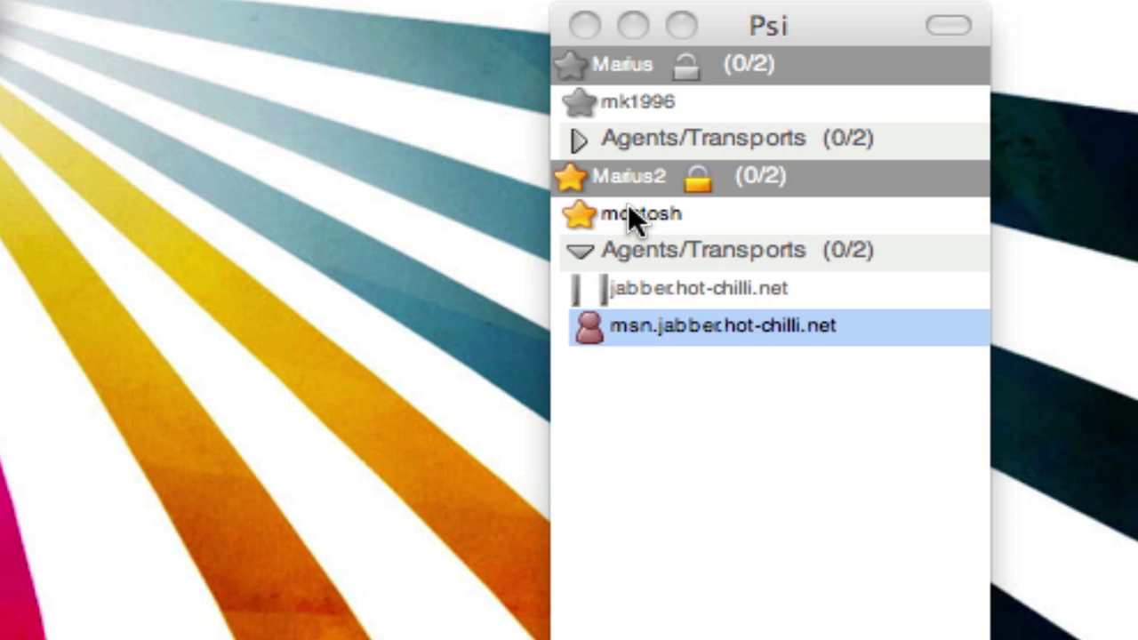
pyautogui.click(813, 20)
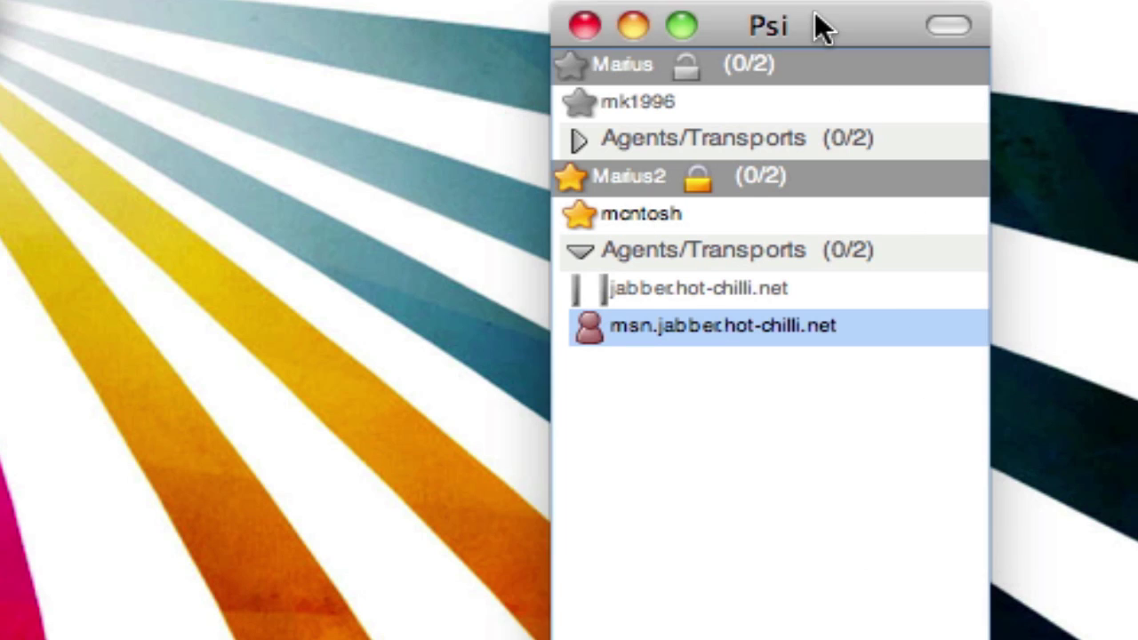
# - Hide Psi, start iChat, close the Jabber List and show the Accounts preferences
pyautogui.press('super+w')
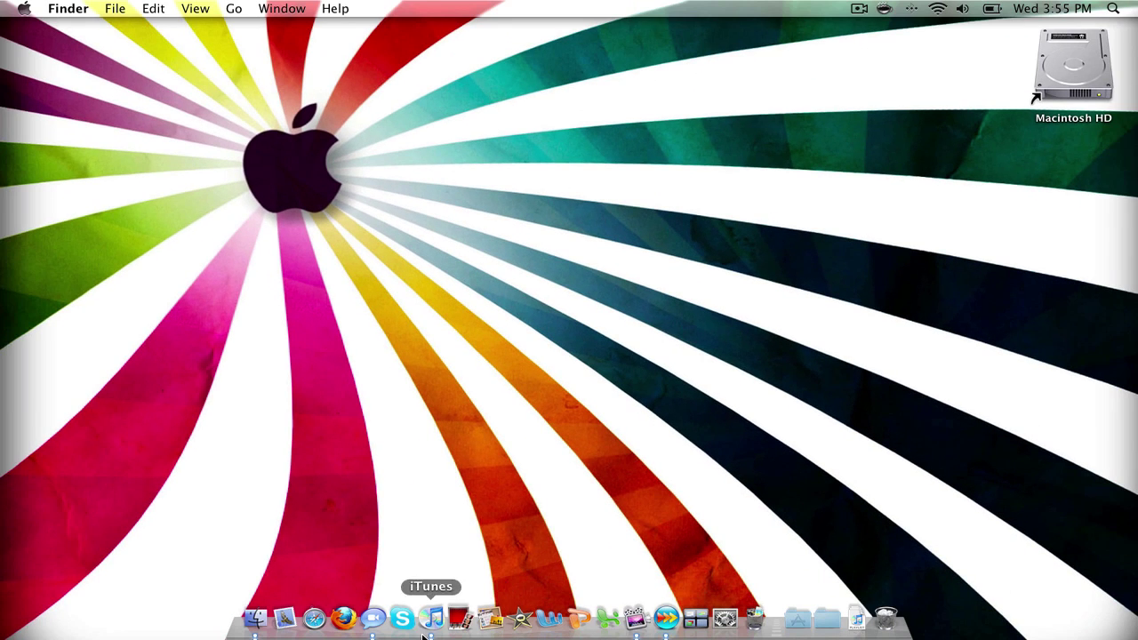
pyautogui.click(373, 619)
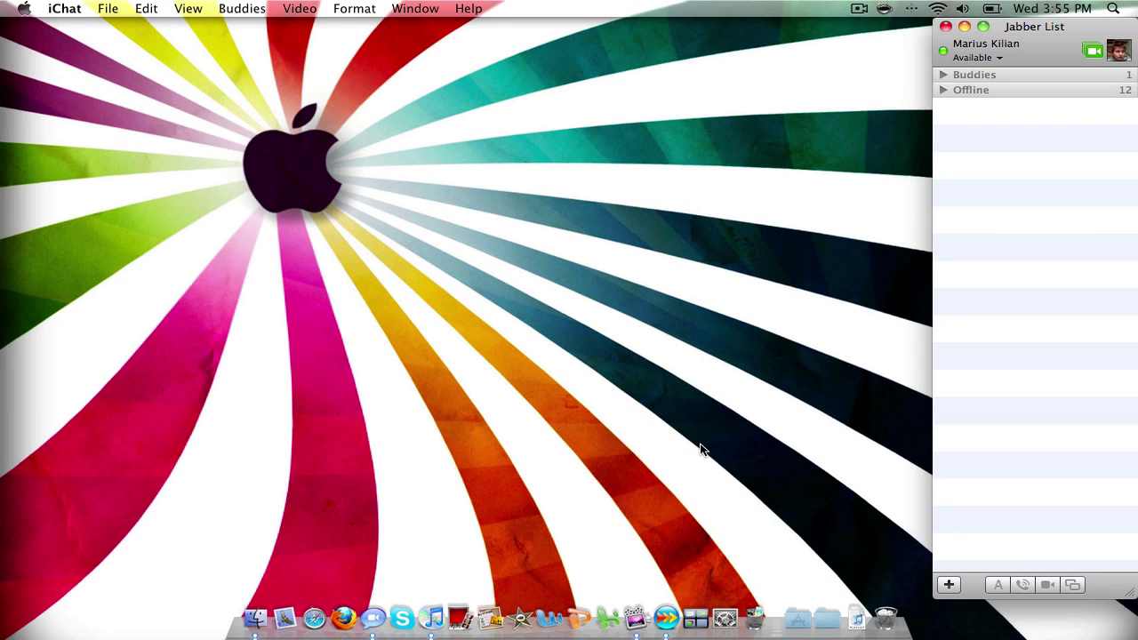
pyautogui.click(946, 28)
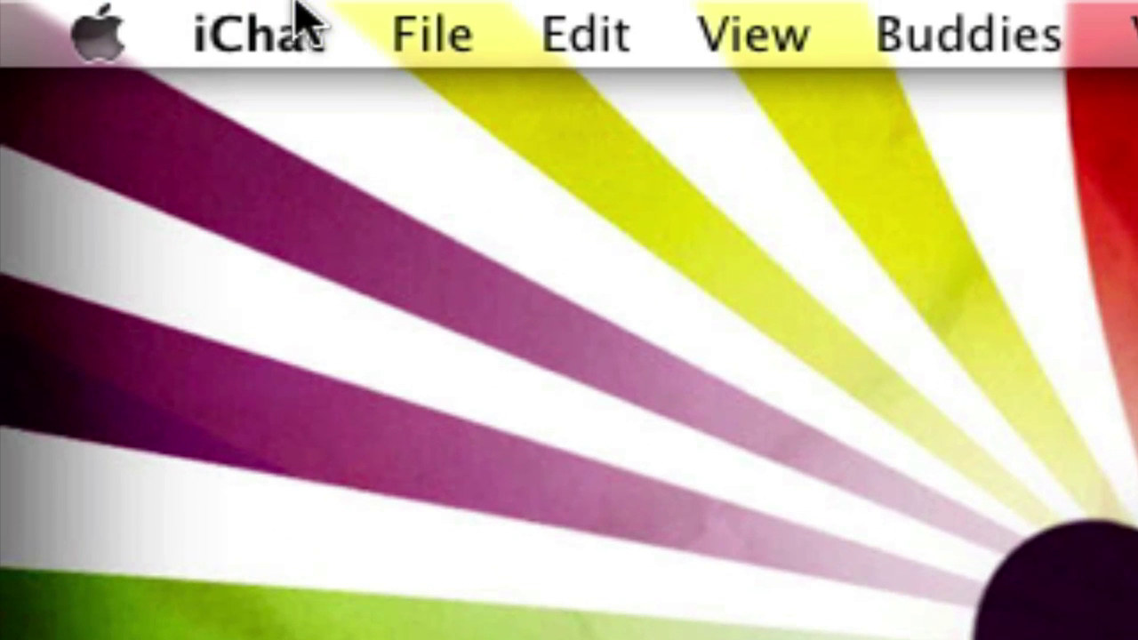
pyautogui.click(307, 19)
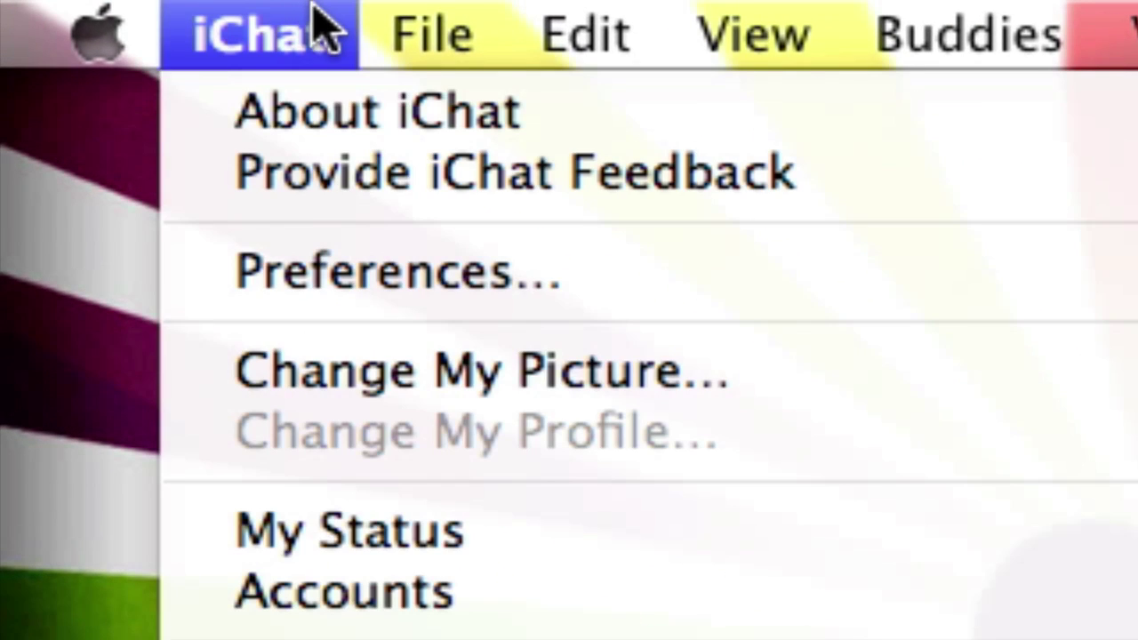
pyautogui.click(327, 276)
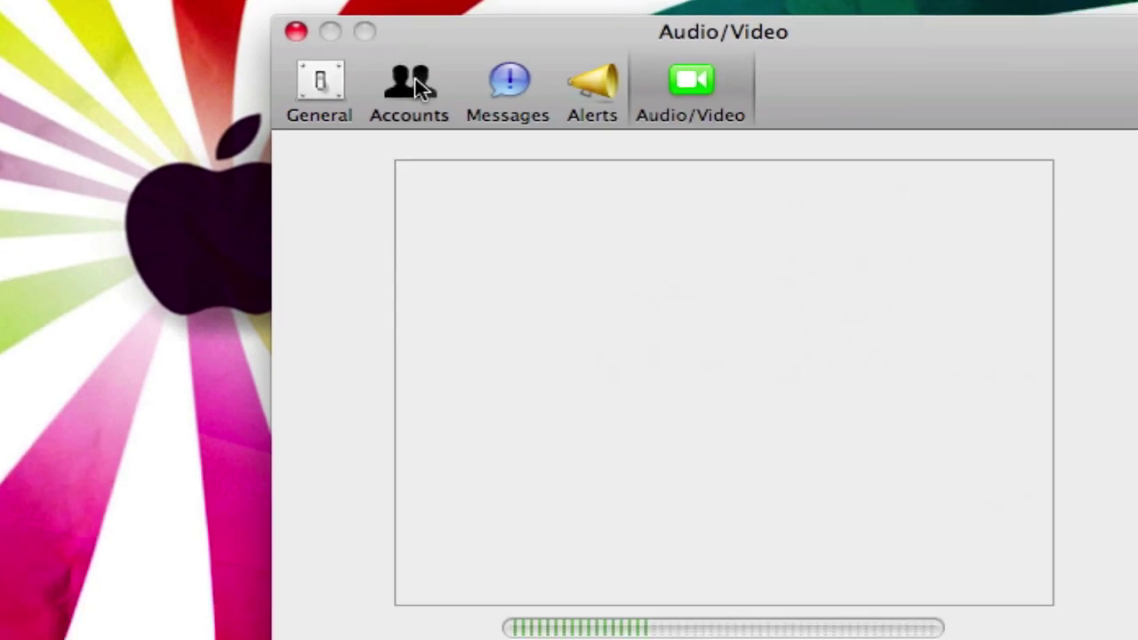
pyautogui.click(417, 86)
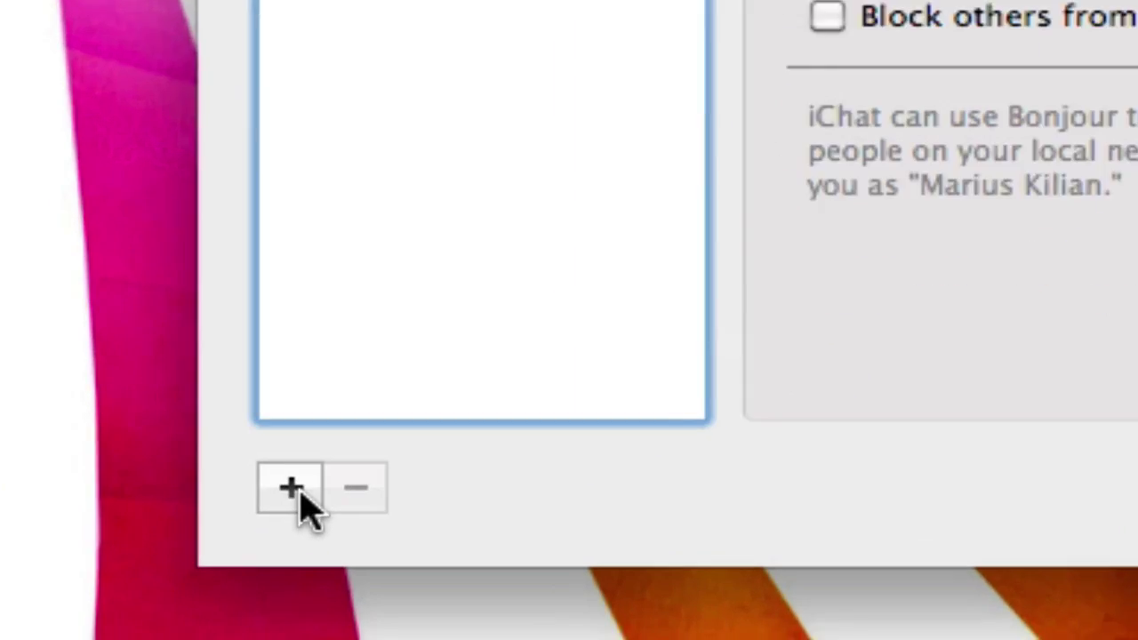
# - Add a new Jabber account and enter its Jabber ID on the jabber.hot-chilli.net server
pyautogui.click(216, 582)
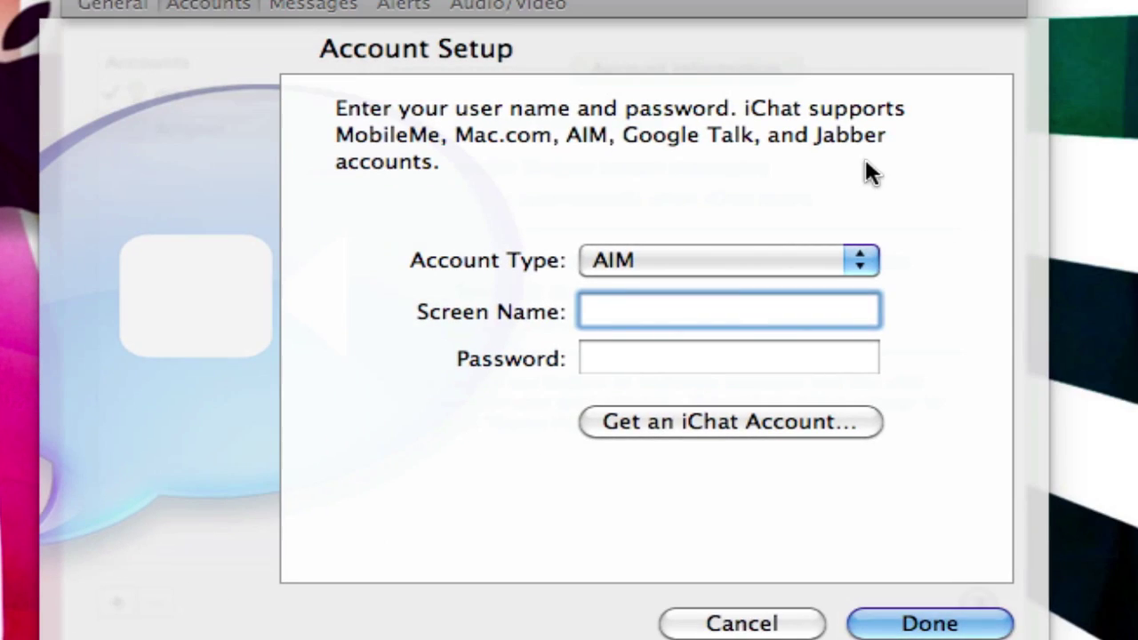
pyautogui.click(725, 258)
pyautogui.click(711, 363)
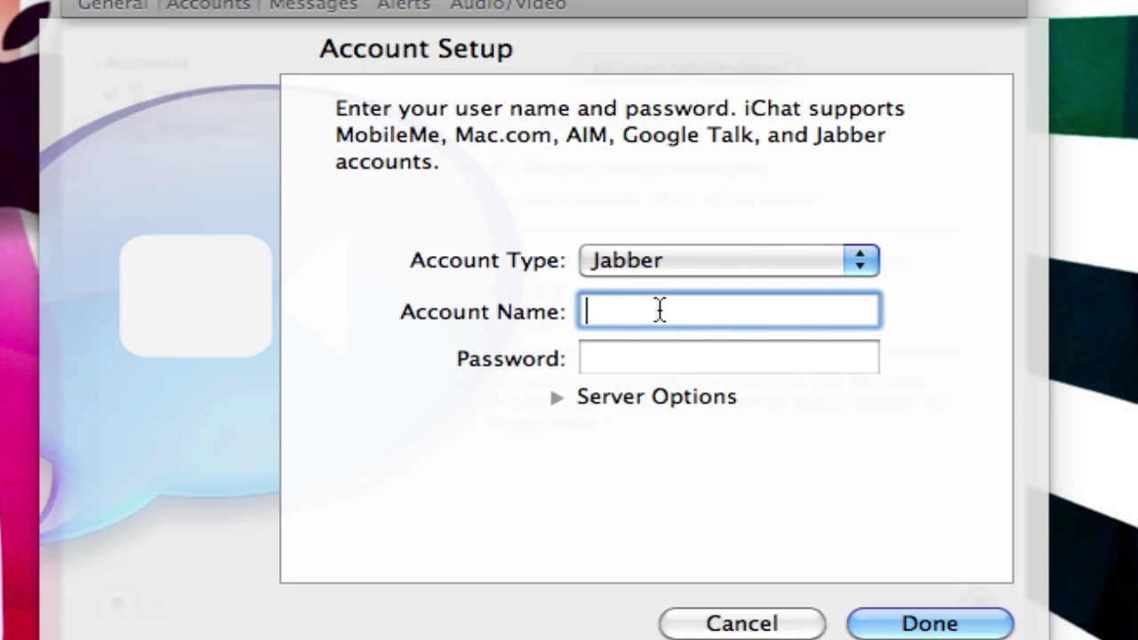
pyautogui.press('super+v')
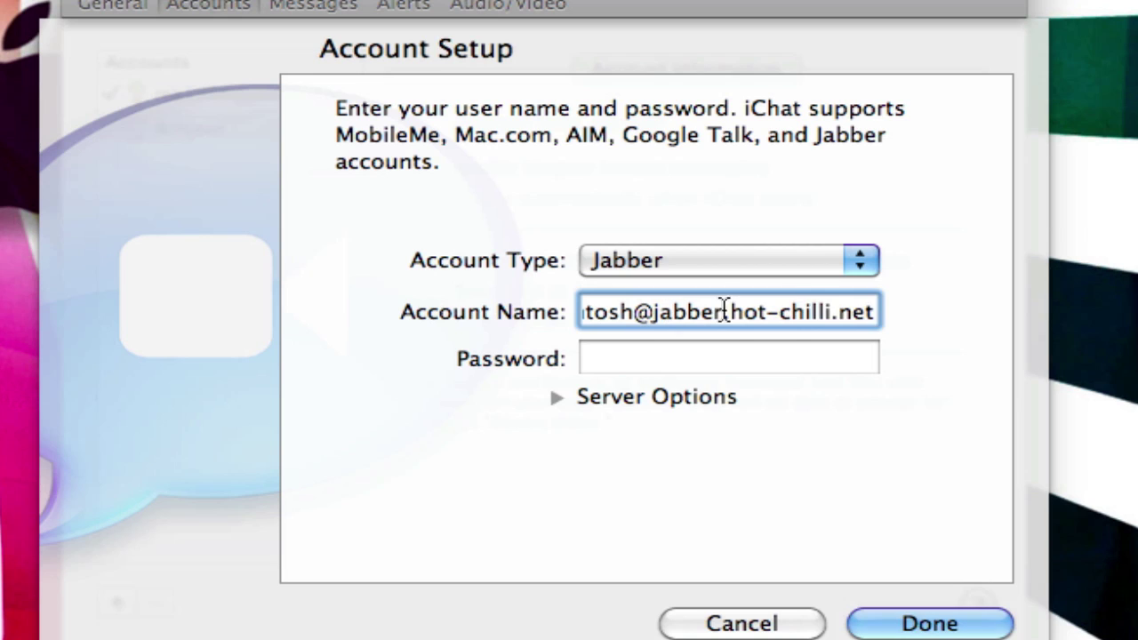
pyautogui.moveTo(871, 310); pyautogui.dragTo(498, 311)
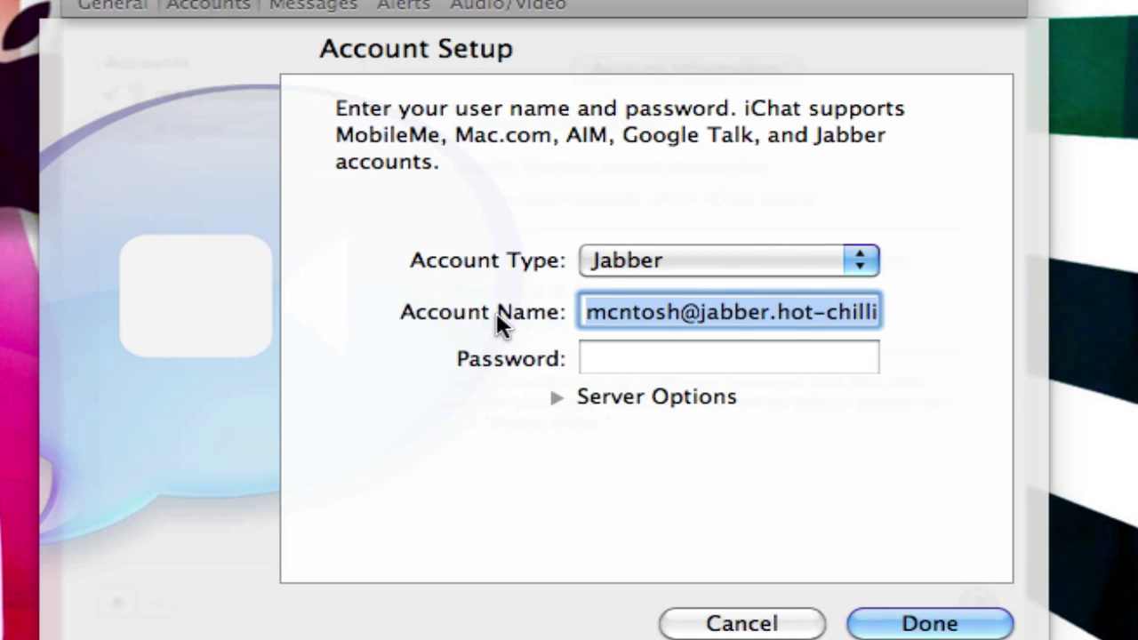
pyautogui.press('BackSpace')
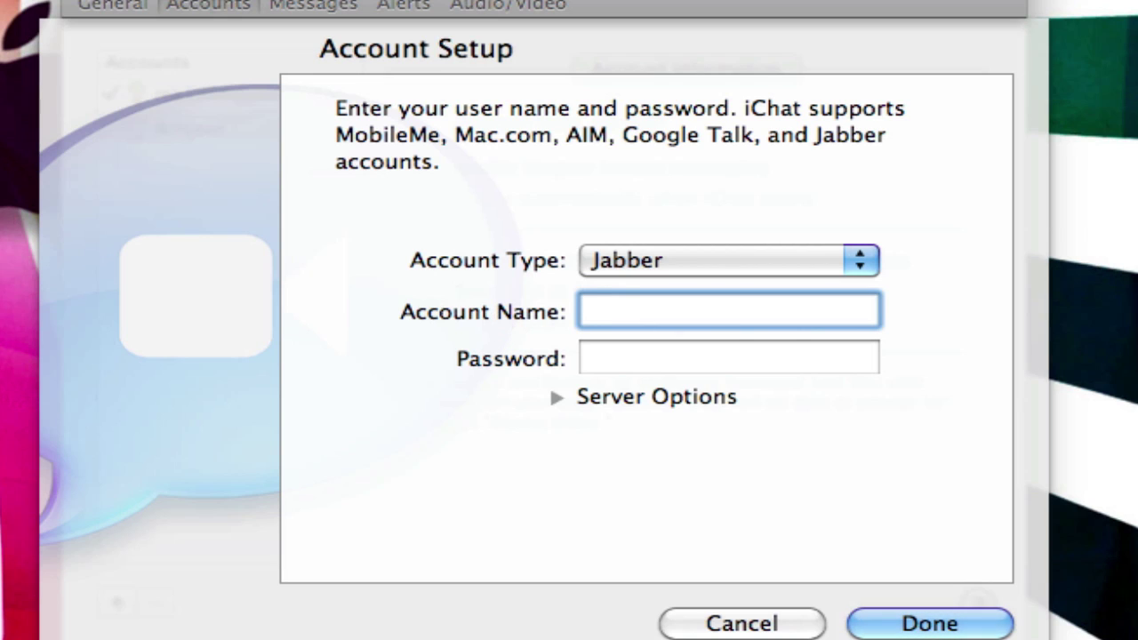
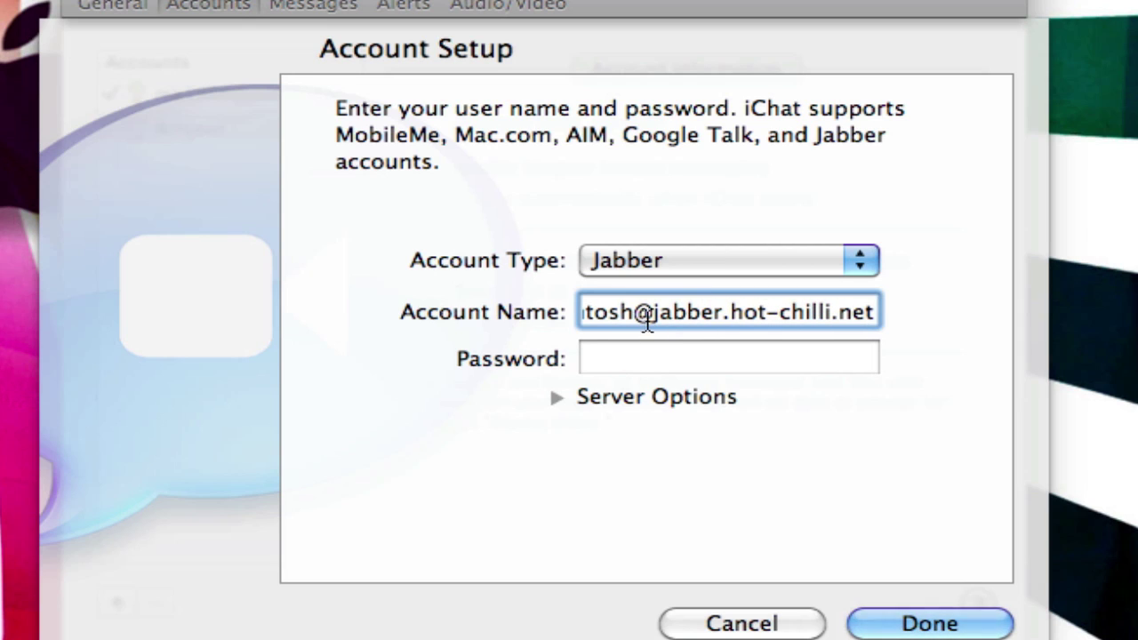
pyautogui.moveTo(649, 313); pyautogui.dragTo(889, 311)
pyautogui.click(779, 318)
# - Enter the Jabber account password and finish the account setup
pyautogui.click(712, 363)
pyautogui.write('********')
pyautogui.press('BackSpace')
pyautogui.press('BackSpace')
pyautogui.press('BackSpace')
pyautogui.press('BackSpace')
pyautogui.press('BackSpace')
pyautogui.press('BackSpace')
pyautogui.press('BackSpace')
pyautogui.write('********')
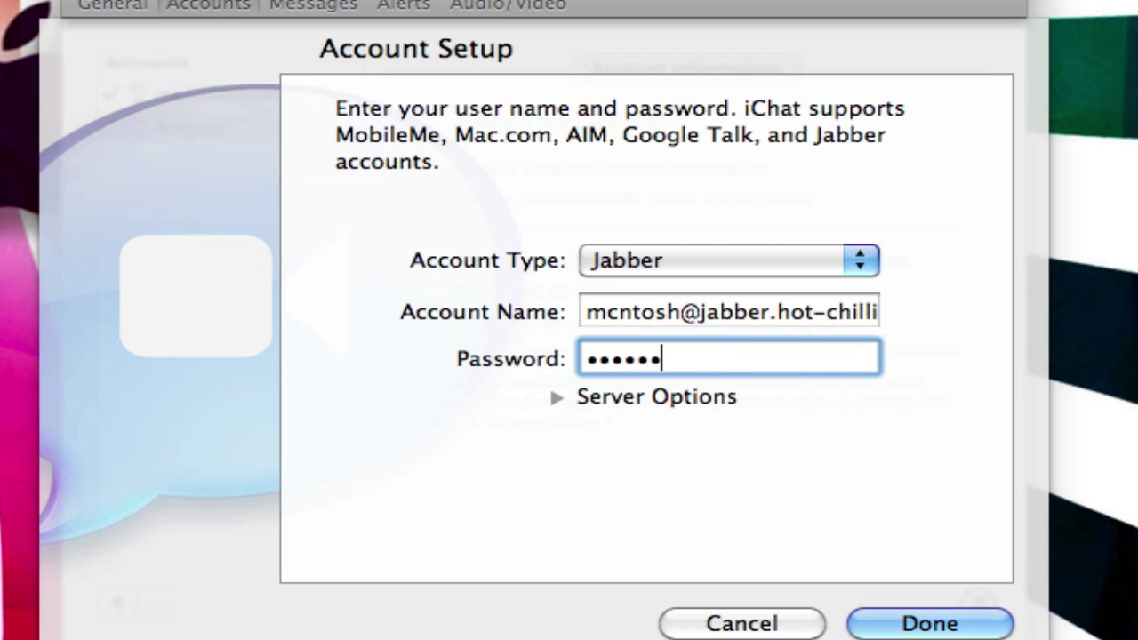
pyautogui.click(930, 625)
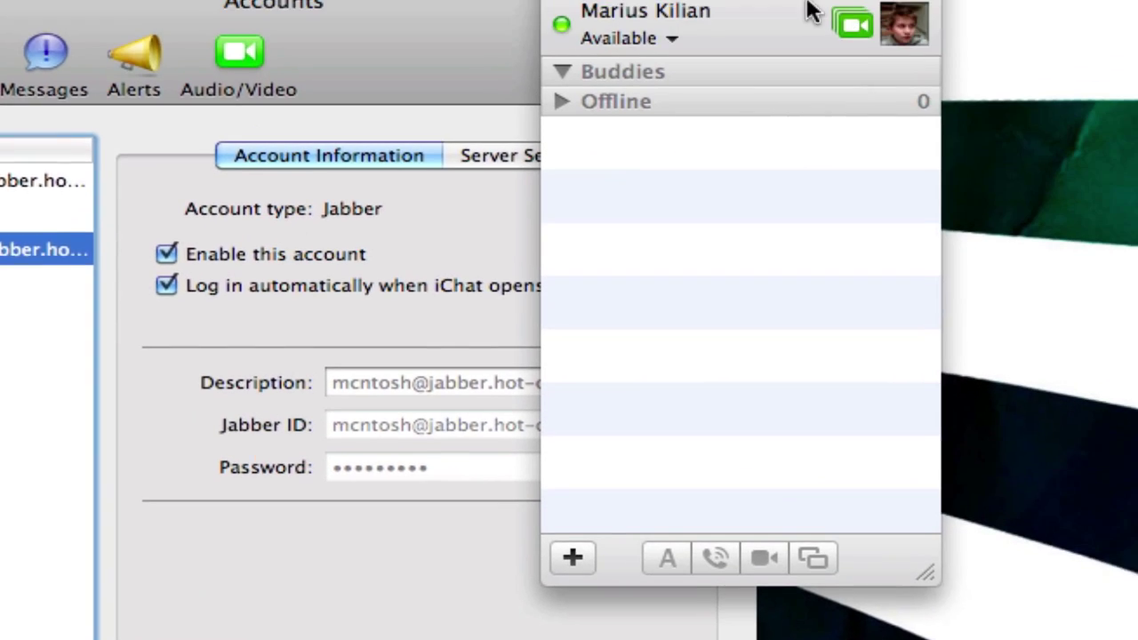
# - Dismiss the Jabber authorization error and close the Accounts preferences
pyautogui.moveTo(1073, 0); pyautogui.dragTo(56, 0)
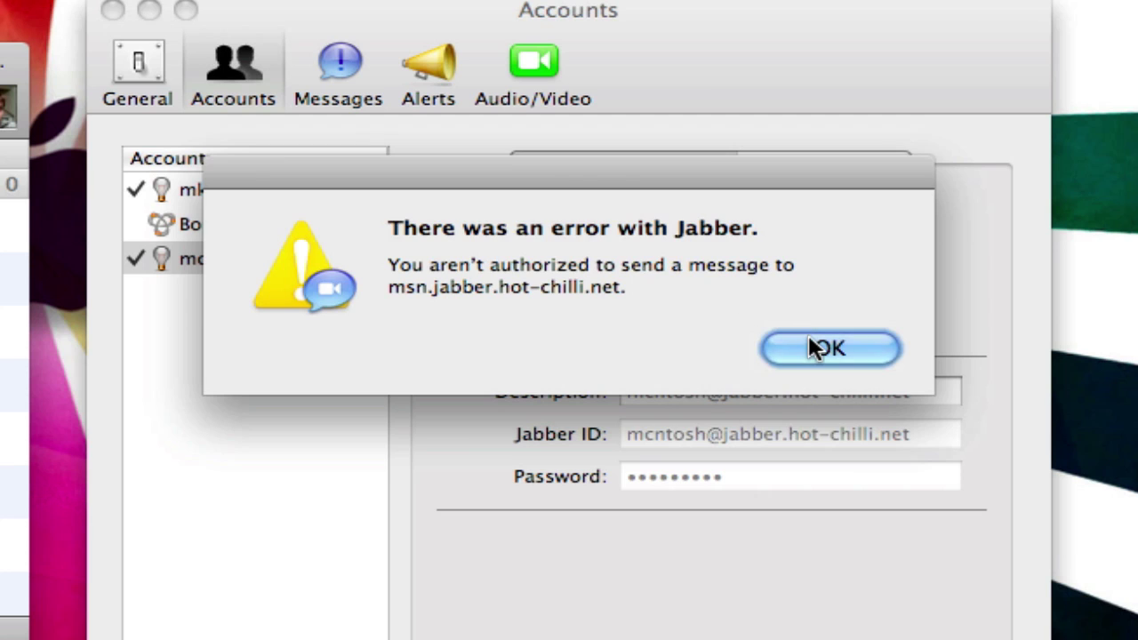
pyautogui.click(813, 347)
pyautogui.click(830, 352)
pyautogui.click(280, 16)
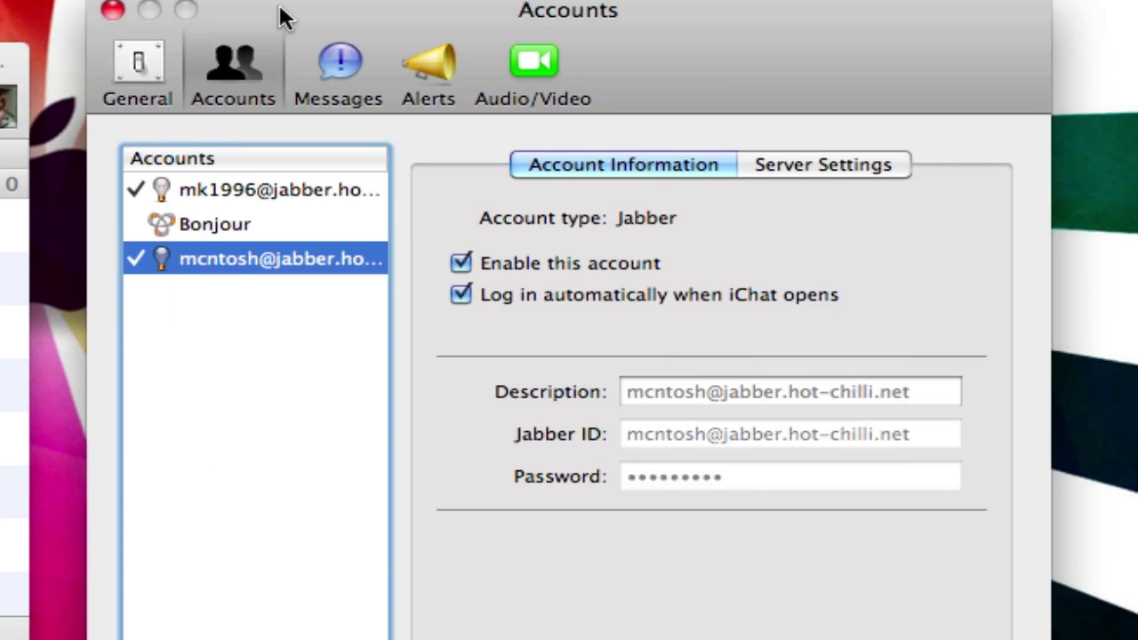
pyautogui.click(112, 10)
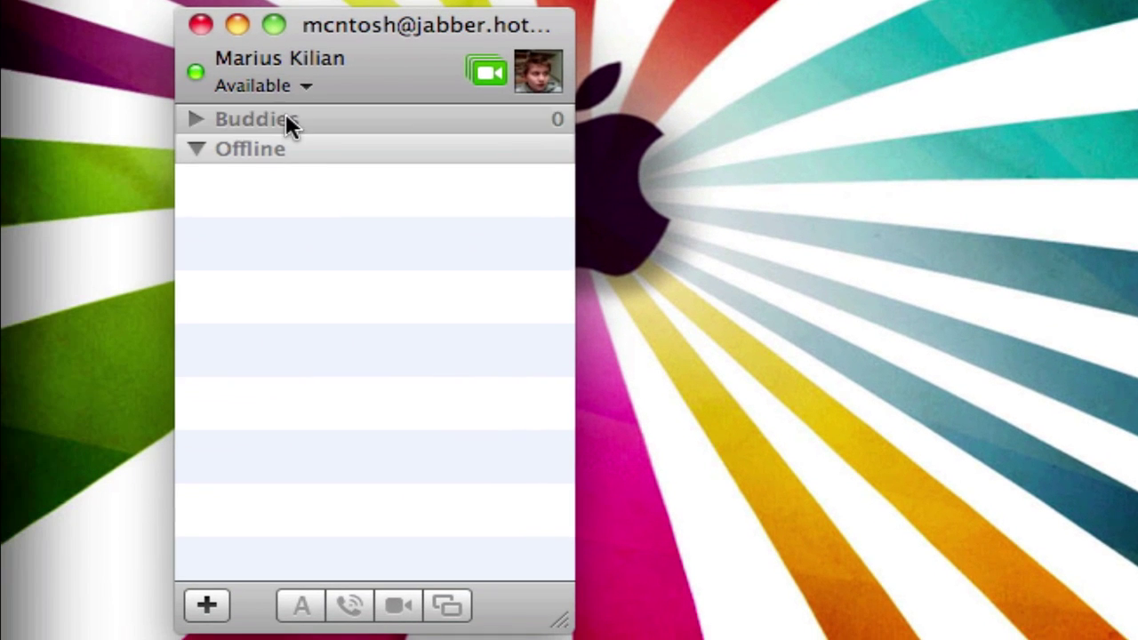
# - Collapse the Buddies and Offline groups and enlarge the buddy list window slightly
pyautogui.click(203, 125)
pyautogui.click(186, 134)
pyautogui.click(188, 155)
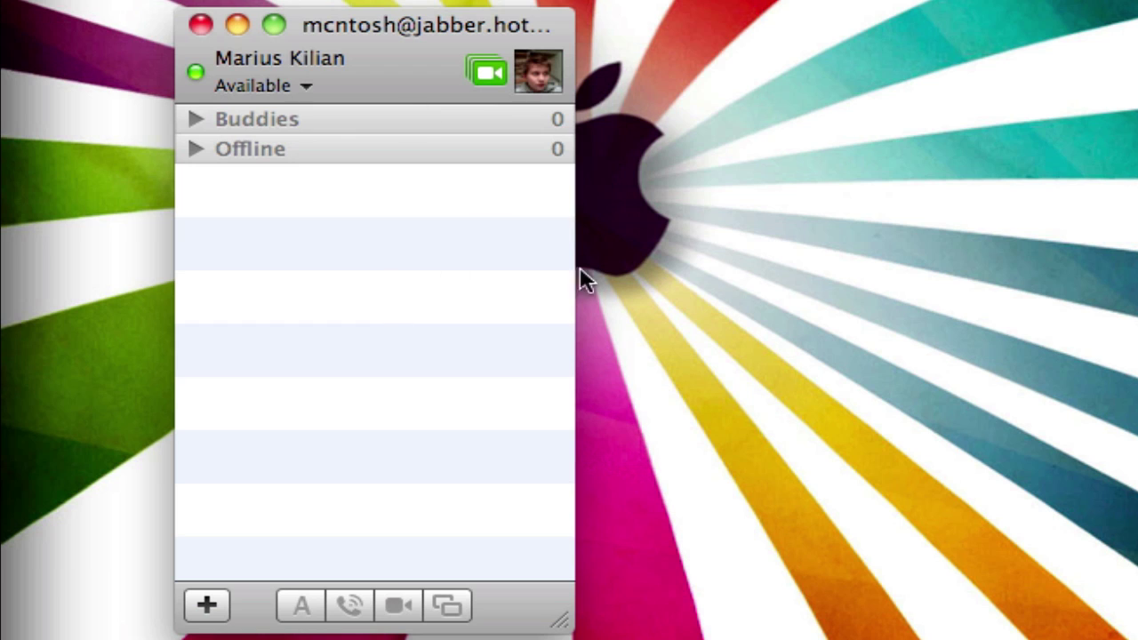
pyautogui.moveTo(559, 628); pyautogui.dragTo(666, 635)
# - Start a new buddy via Buddies > Add Buddy, keeping the group Buddies
pyautogui.click(489, 15)
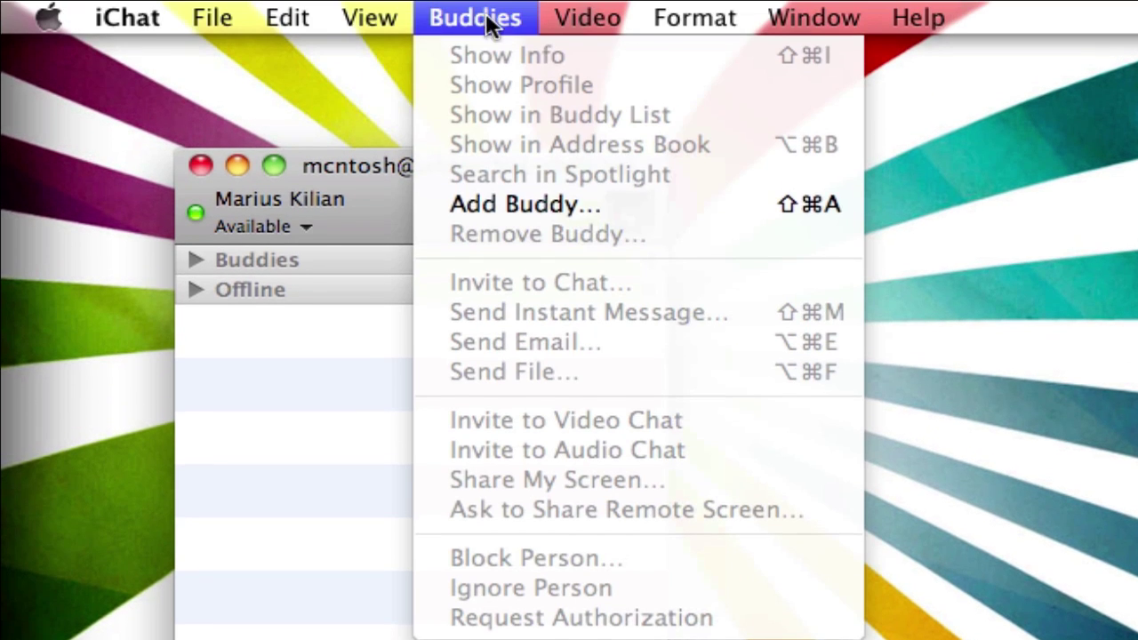
pyautogui.click(561, 213)
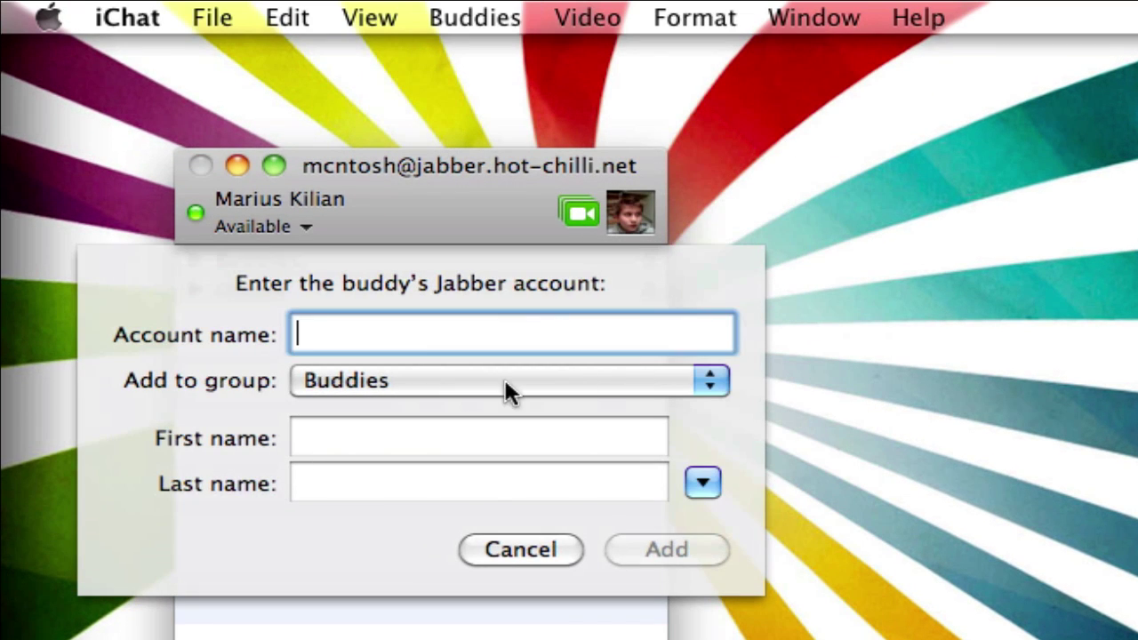
pyautogui.click(463, 381)
pyautogui.click(787, 378)
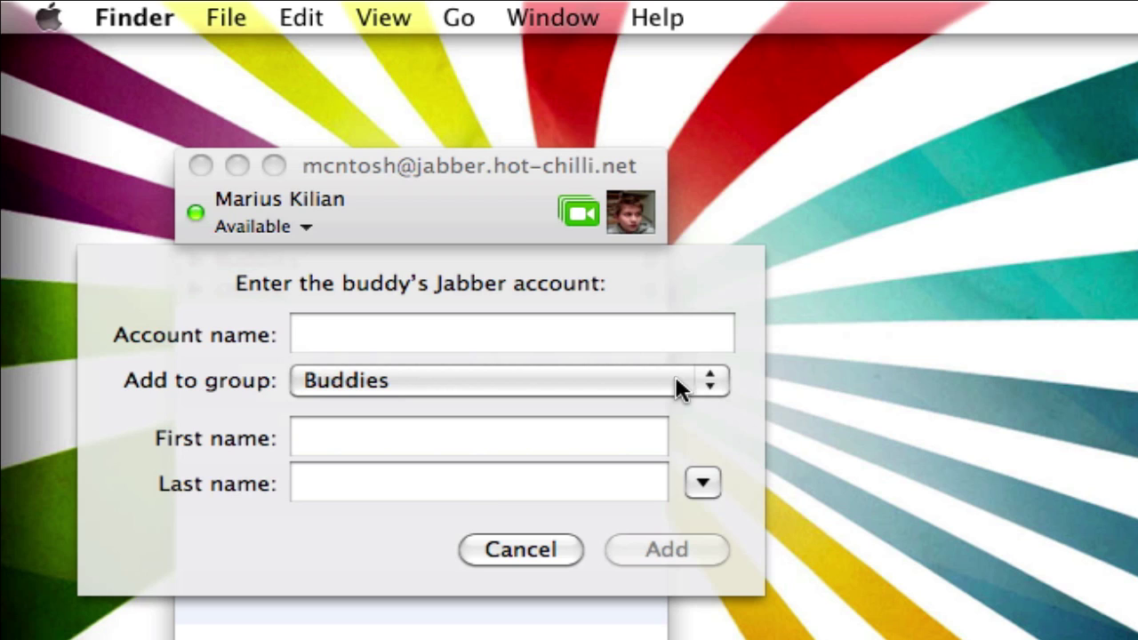
pyautogui.click(518, 381)
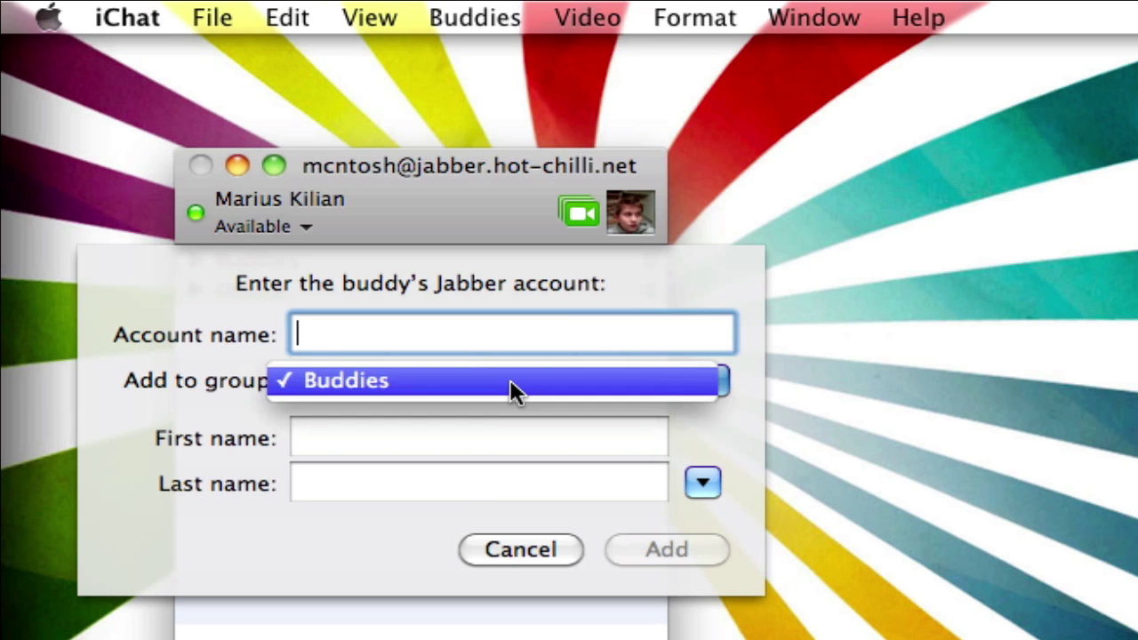
pyautogui.click(416, 350)
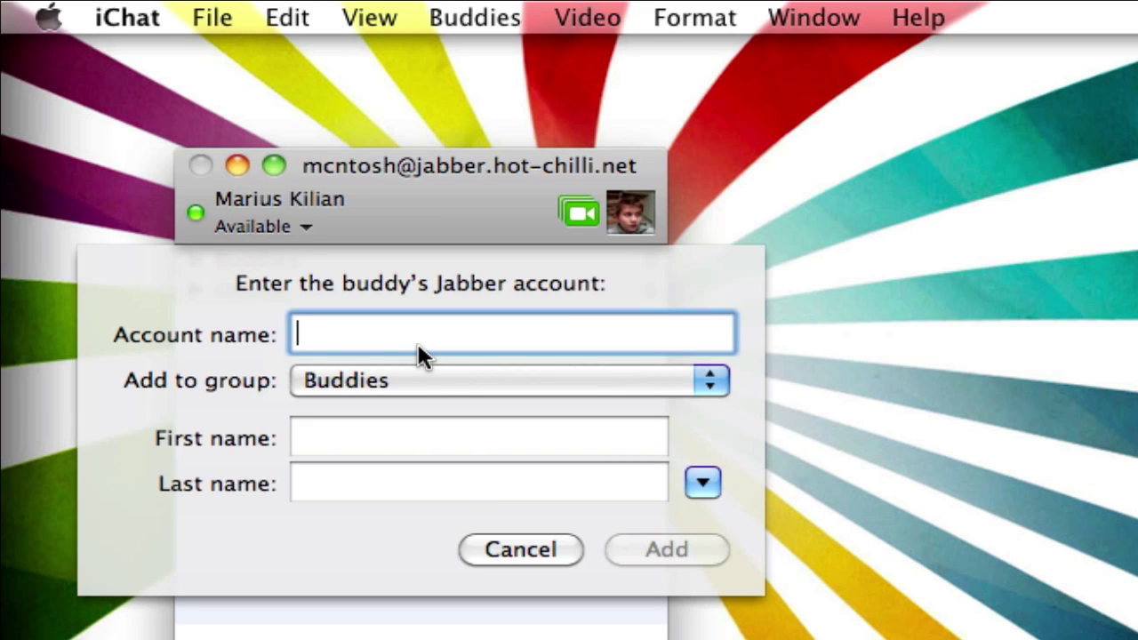
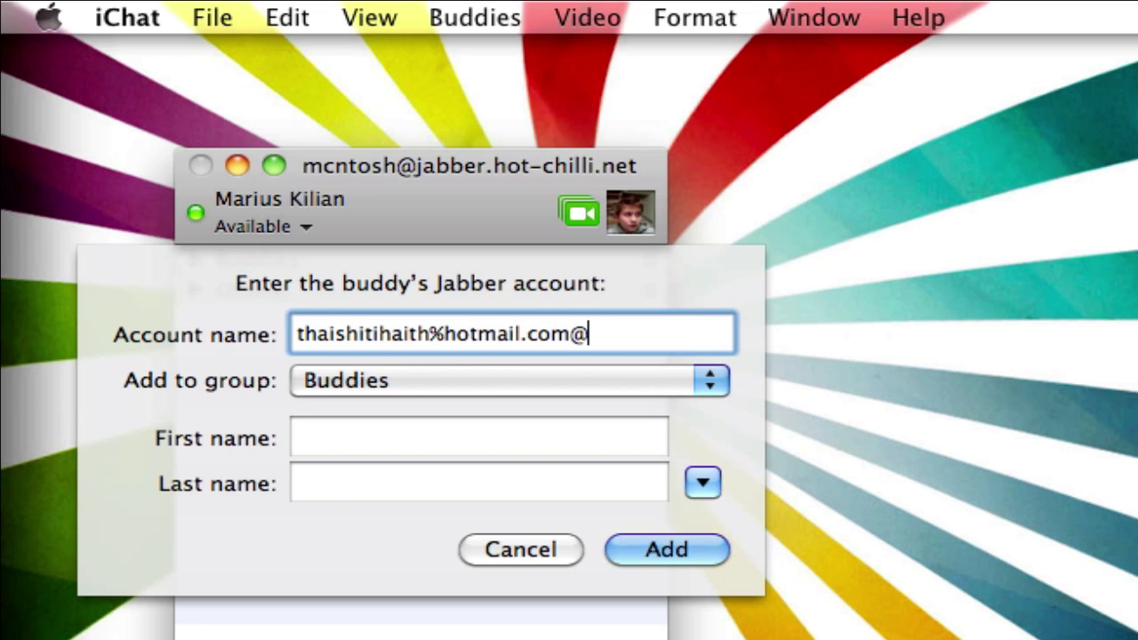
pyautogui.moveTo(360, 334); pyautogui.dragTo(184, 332)
pyautogui.click(478, 338)
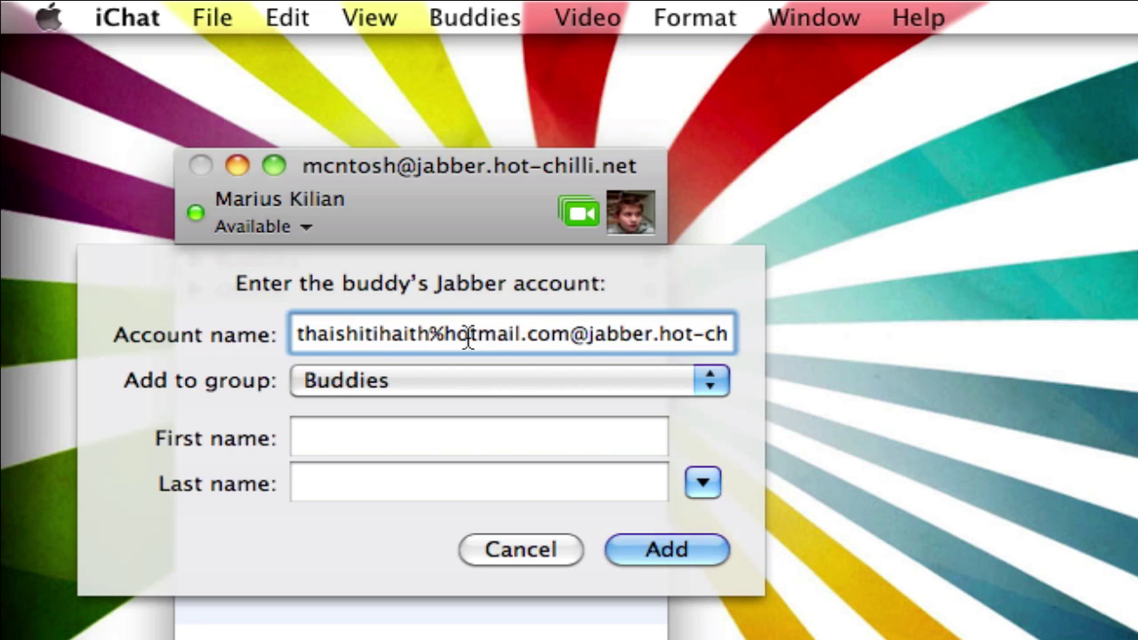
pyautogui.moveTo(429, 334); pyautogui.dragTo(553, 339)
pyautogui.click(572, 335)
pyautogui.click(673, 553)
pyautogui.click(340, 291)
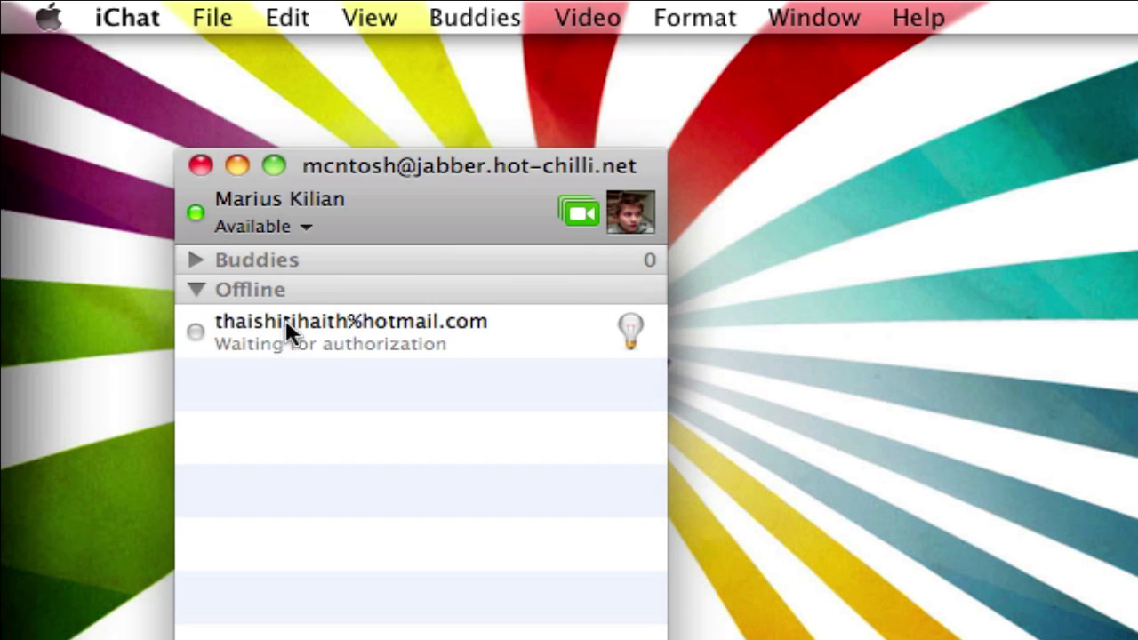
pyautogui.click(333, 334)
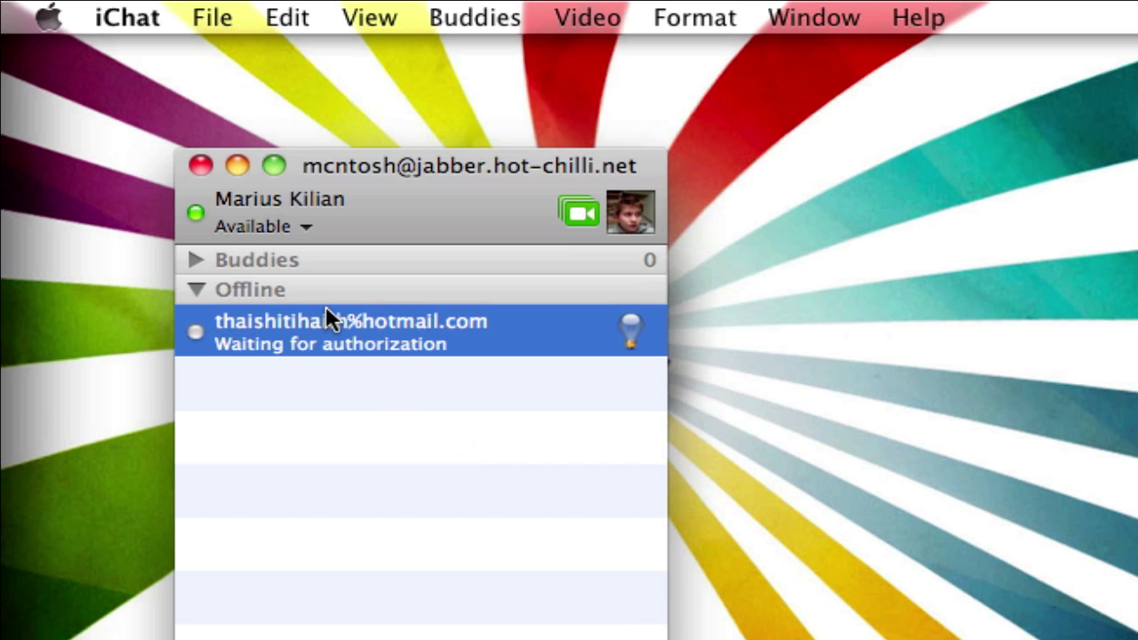
# - Give the new contact a first name and Hotmail e-mail on its address card, then close the info
pyautogui.rightClick(371, 331)
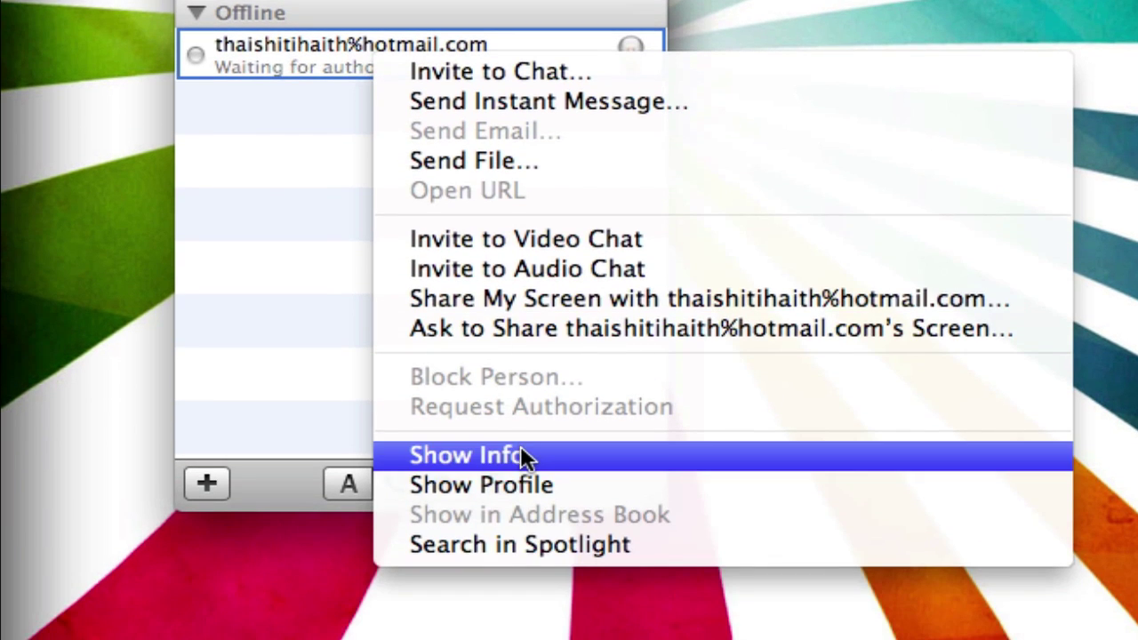
pyautogui.click(520, 453)
pyautogui.click(597, 377)
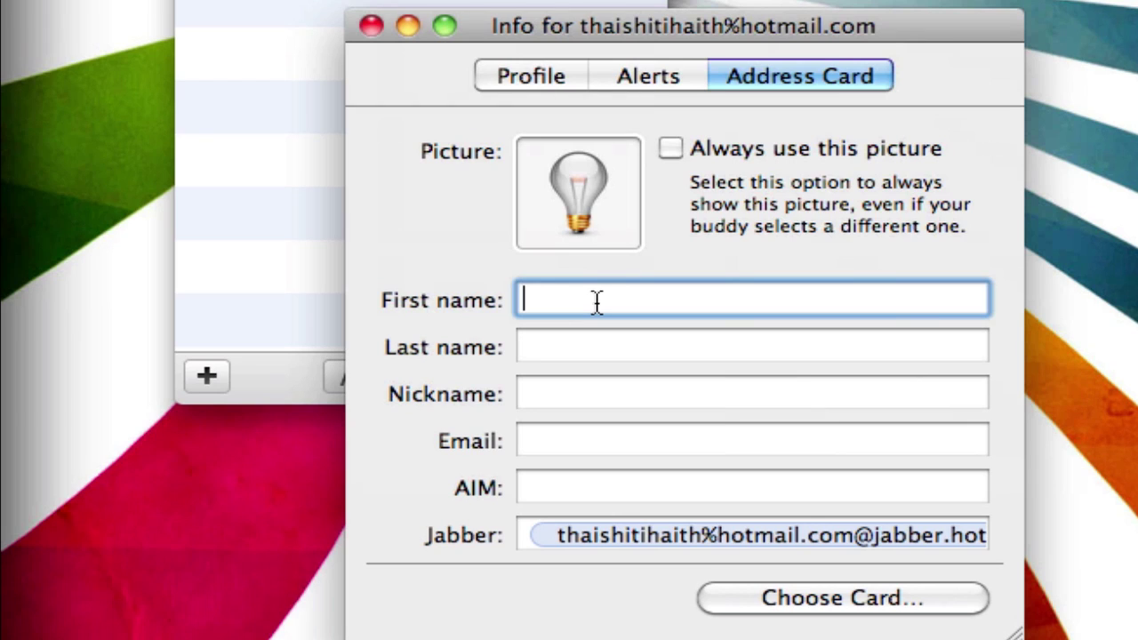
pyautogui.write('Marius')
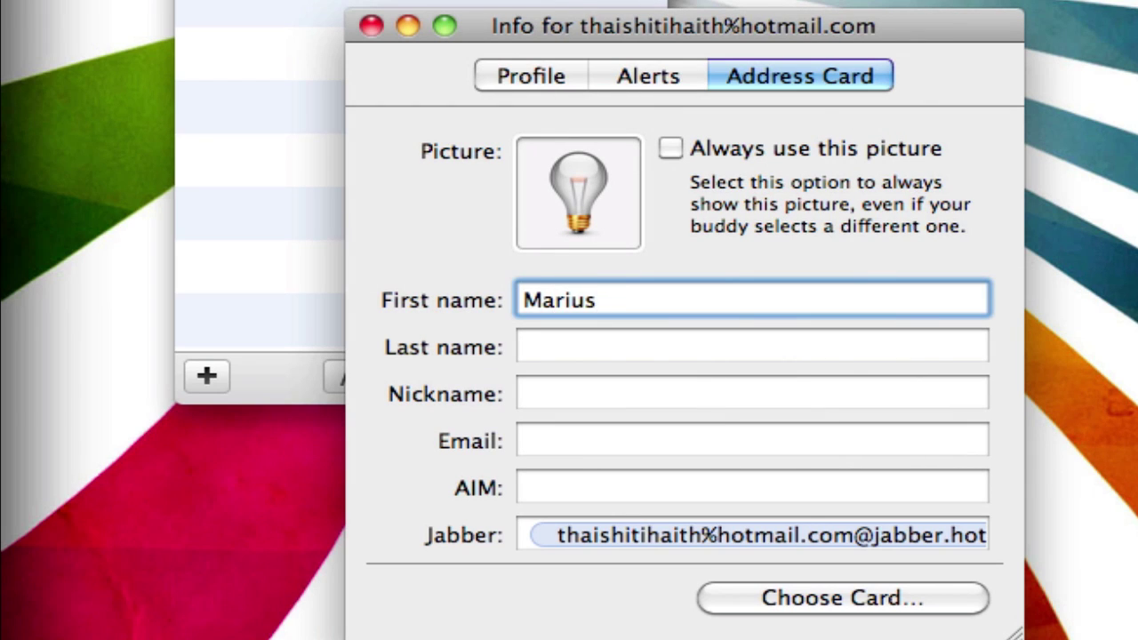
pyautogui.press('Tab')
pyautogui.press('Tab')
pyautogui.press('Tab')
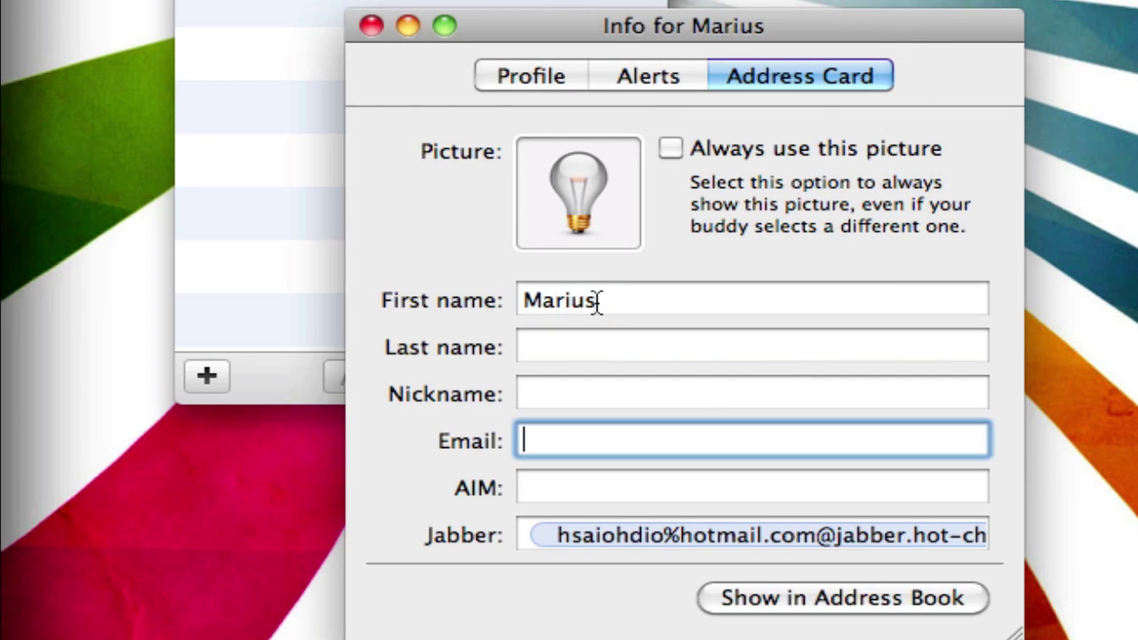
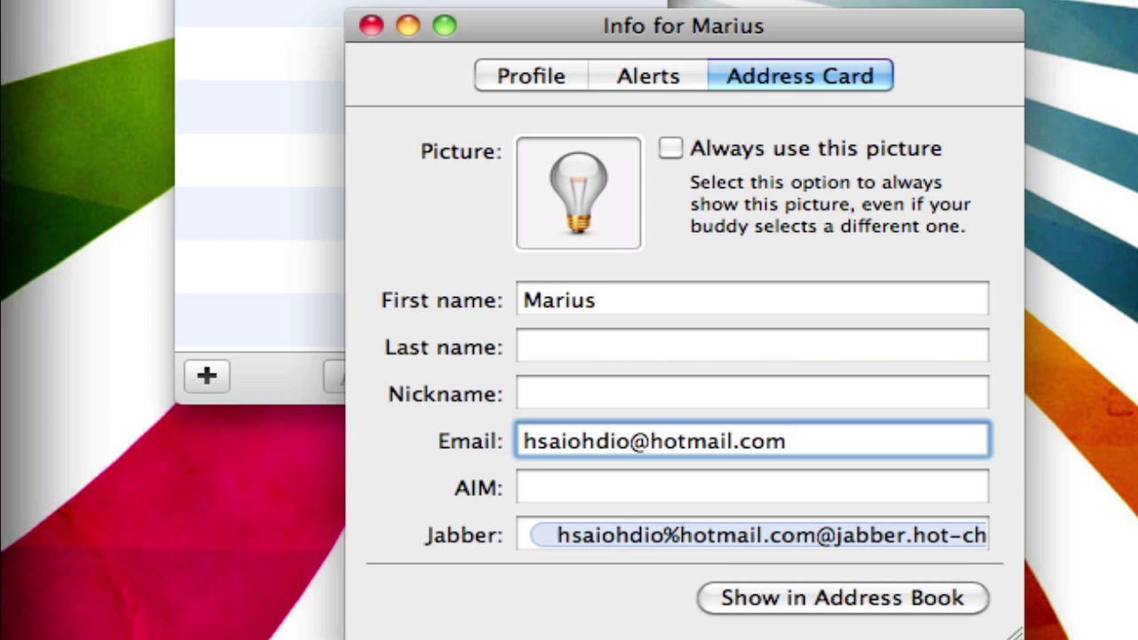
pyautogui.press('Return')
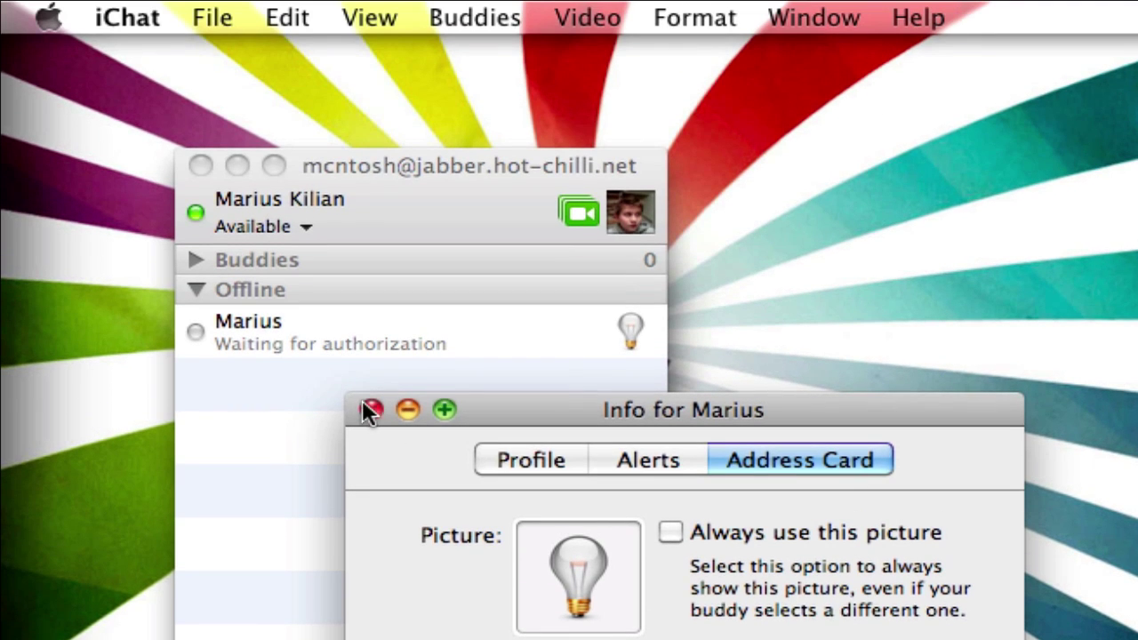
pyautogui.click(370, 409)
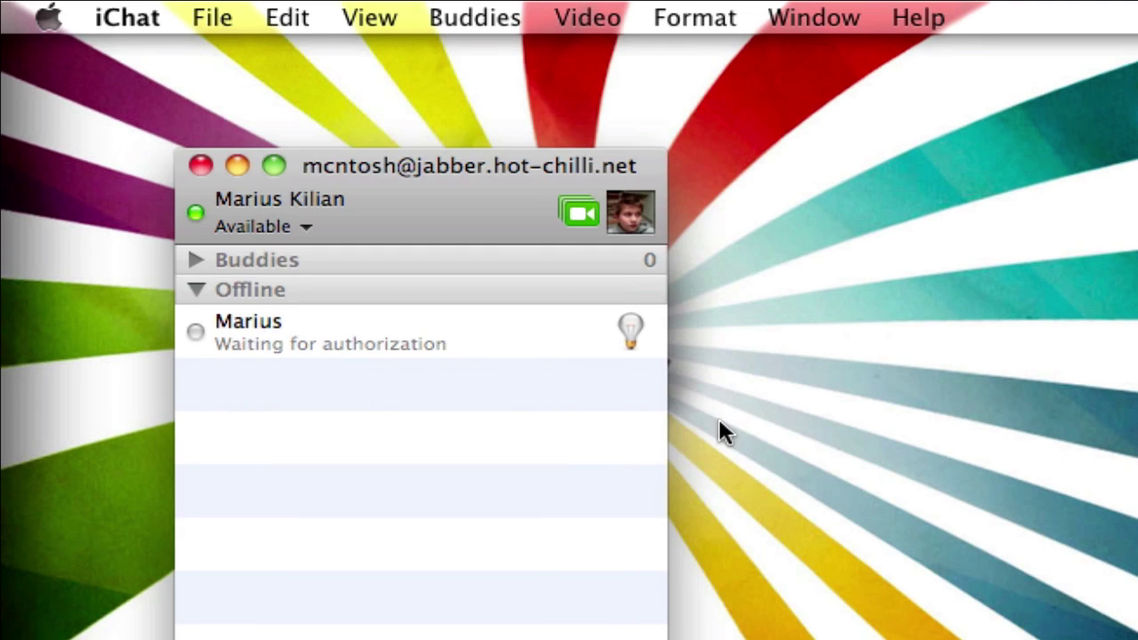
pyautogui.click(110, 70)
pyautogui.click(591, 211)
pyautogui.moveTo(494, 170); pyautogui.dragTo(1038, 294)
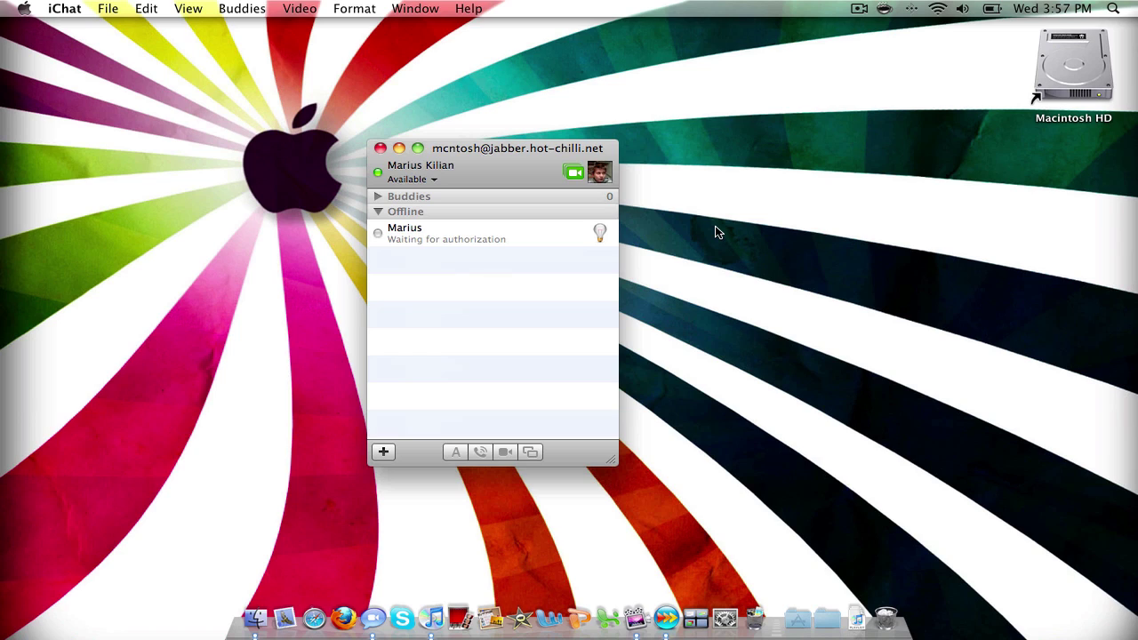
pyautogui.click(533, 238)
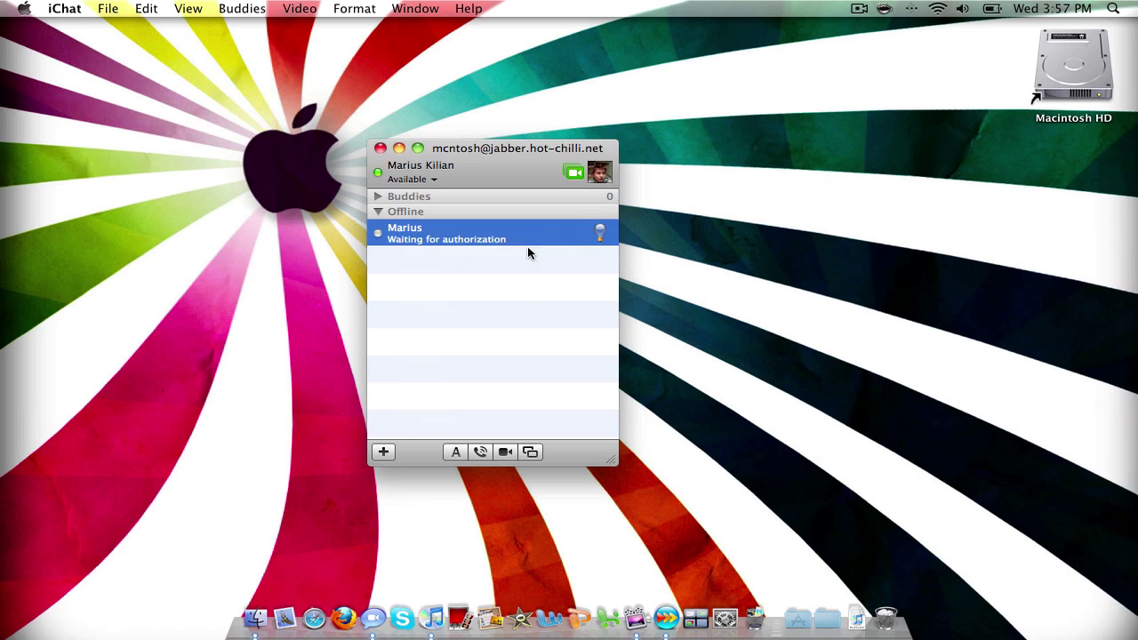
pyautogui.rightClick(418, 239)
pyautogui.click(376, 263)
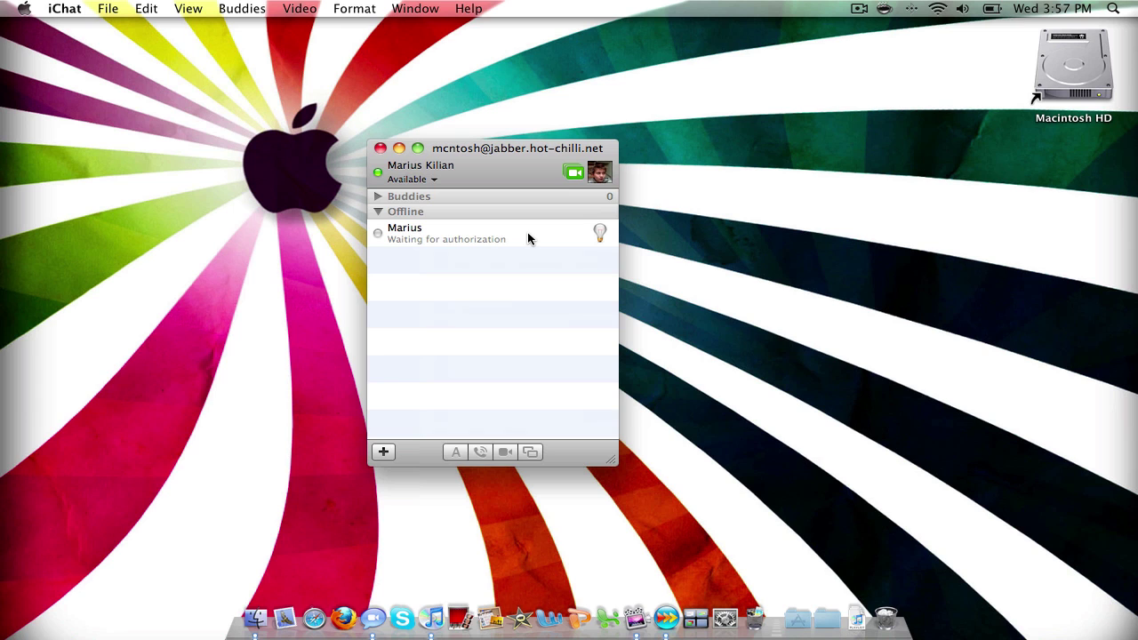
pyautogui.click(445, 233)
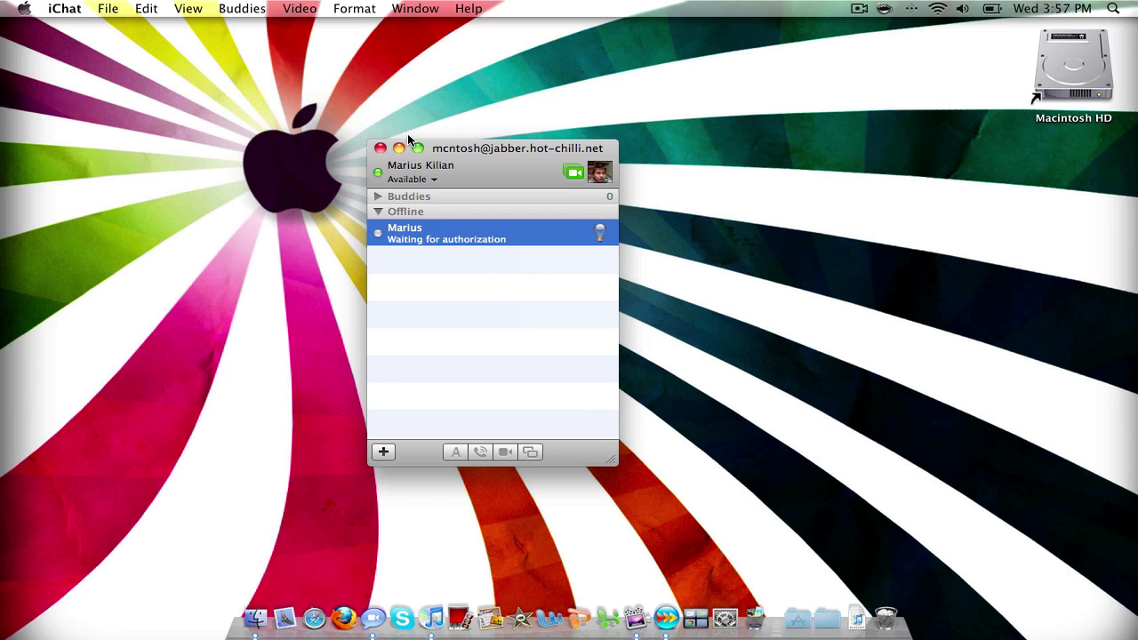
pyautogui.click(455, 268)
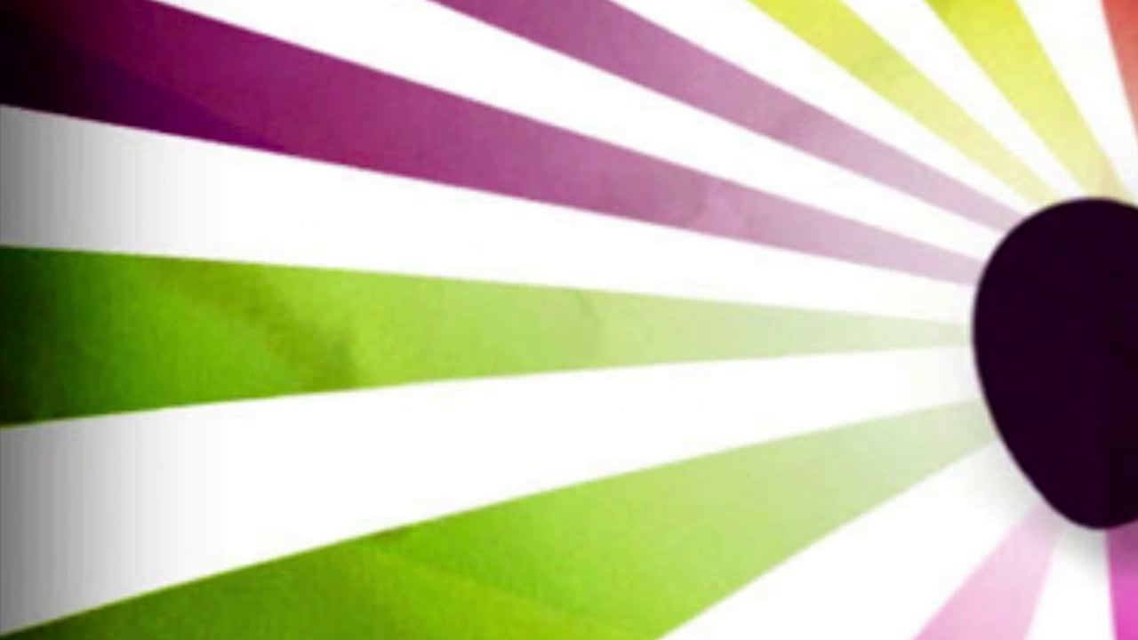
# - Delete the temporary jabber.hot-chilli.net account in iChat's Accounts preferences and close the window
pyautogui.click(64, 8)
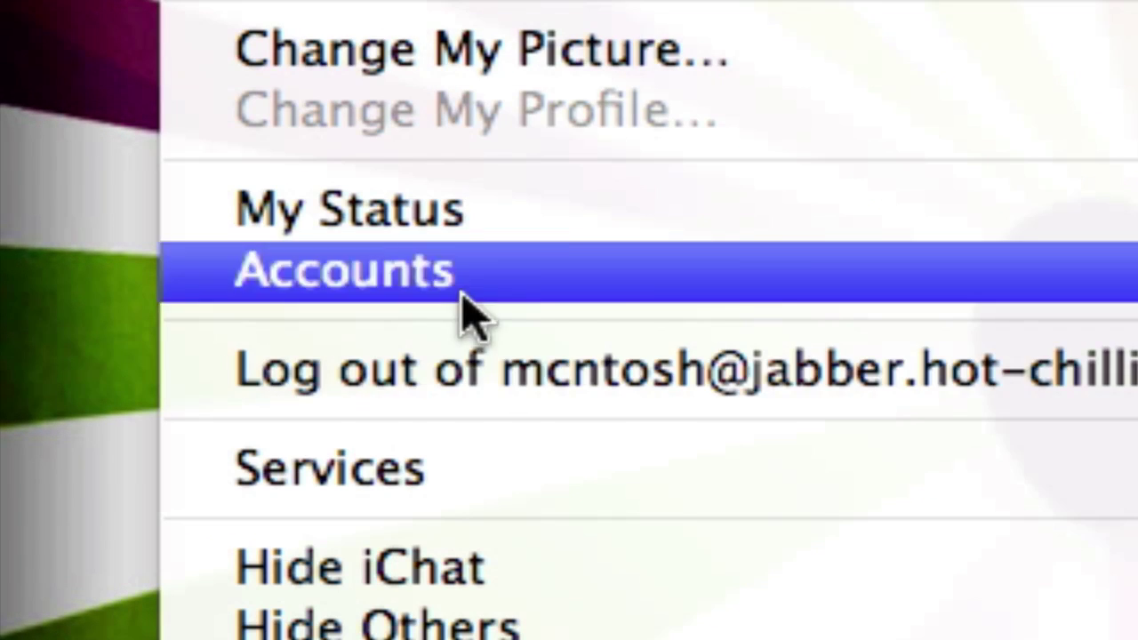
pyautogui.click(539, 406)
pyautogui.click(329, 18)
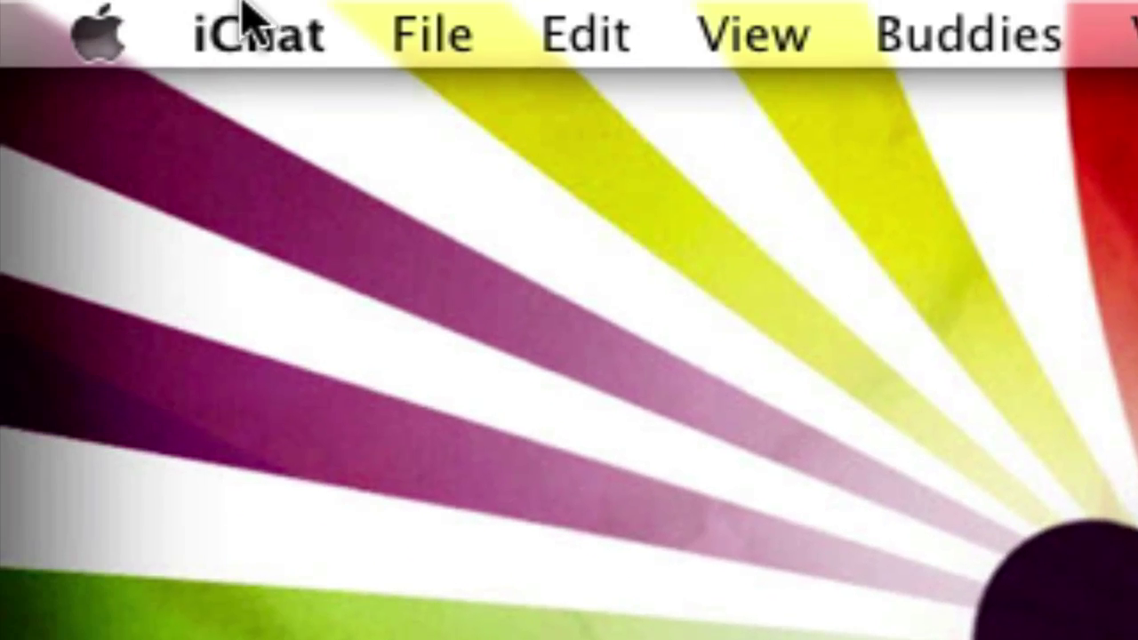
pyautogui.click(249, 25)
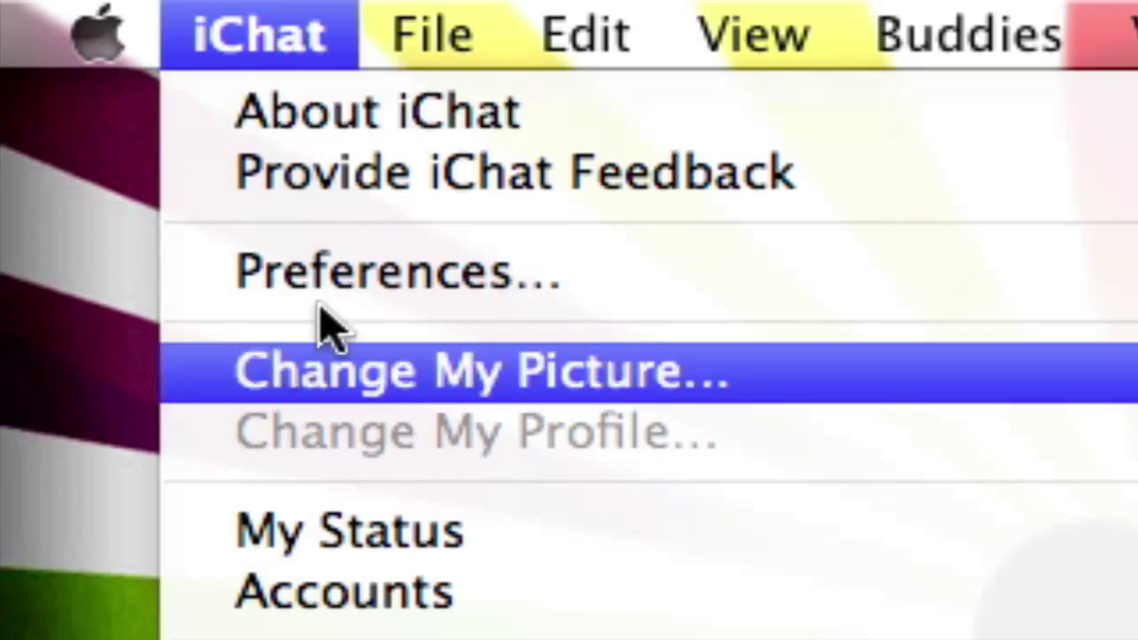
pyautogui.click(368, 274)
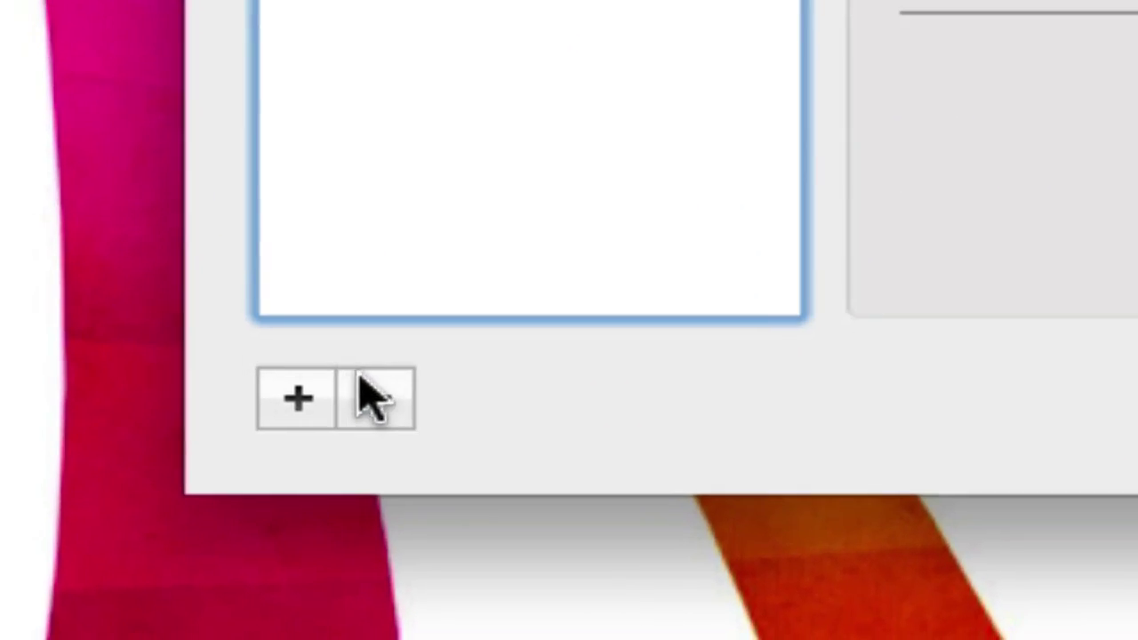
pyautogui.click(246, 577)
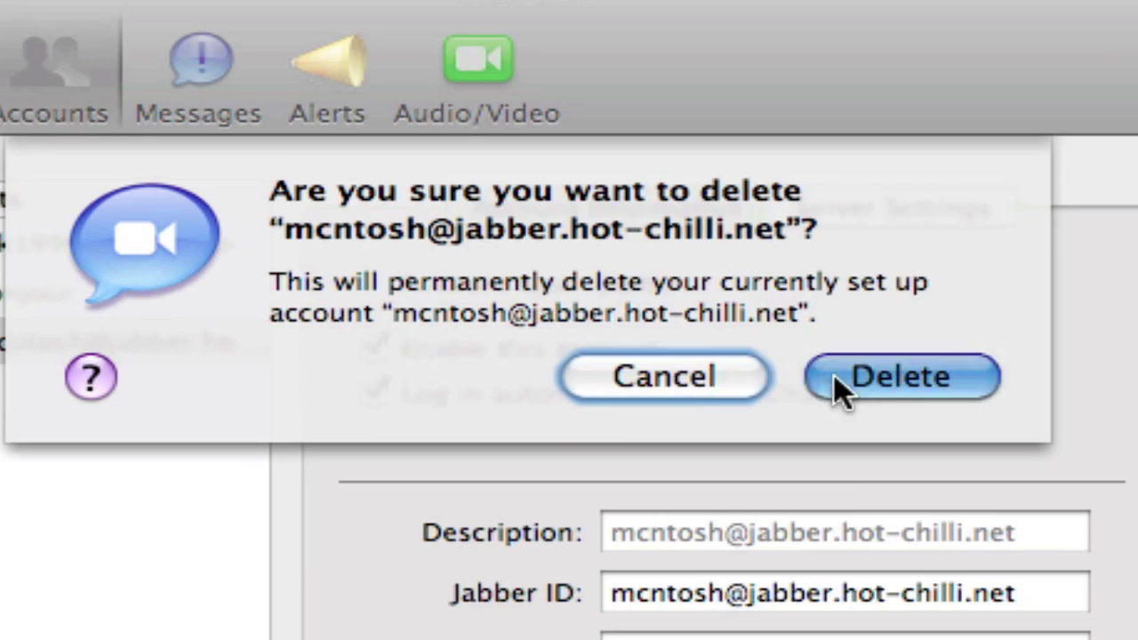
pyautogui.click(840, 382)
pyautogui.press('super+w')
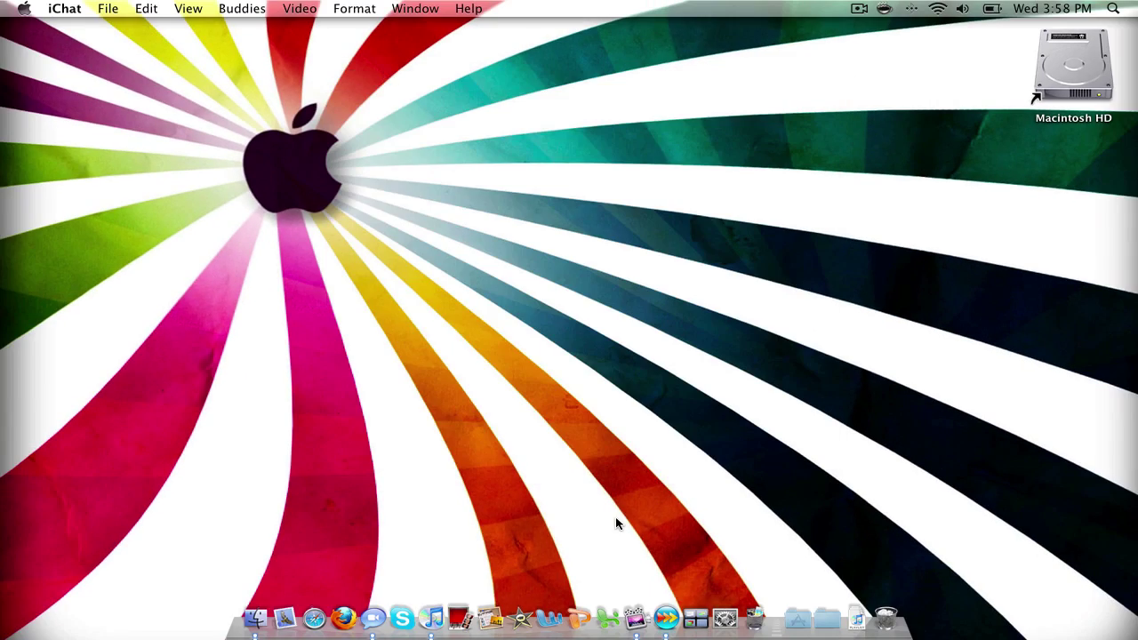
# - Launch Psi from the Applications folder
pyautogui.click(797, 619)
pyautogui.scroll(-2, 873, 528)
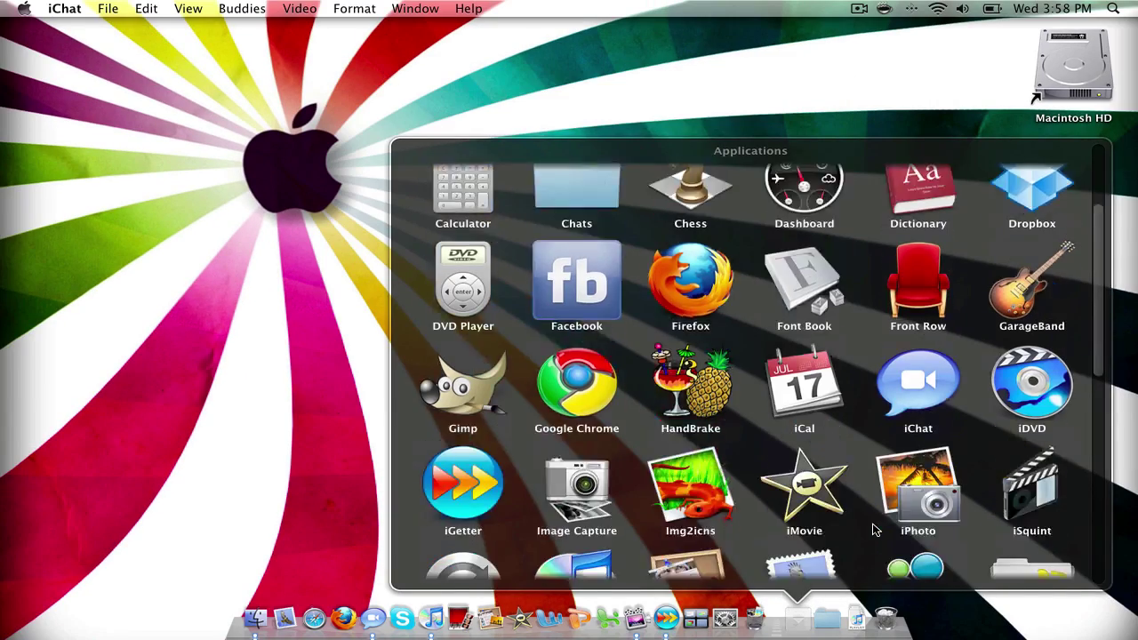
pyautogui.scroll(-5, 873, 529)
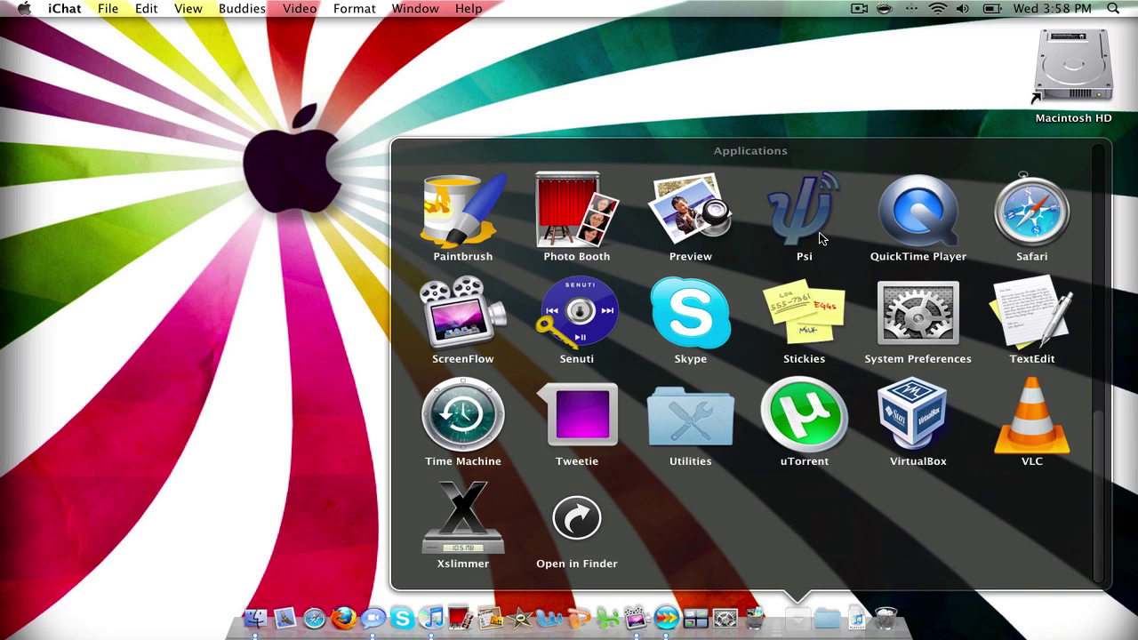
pyautogui.click(820, 238)
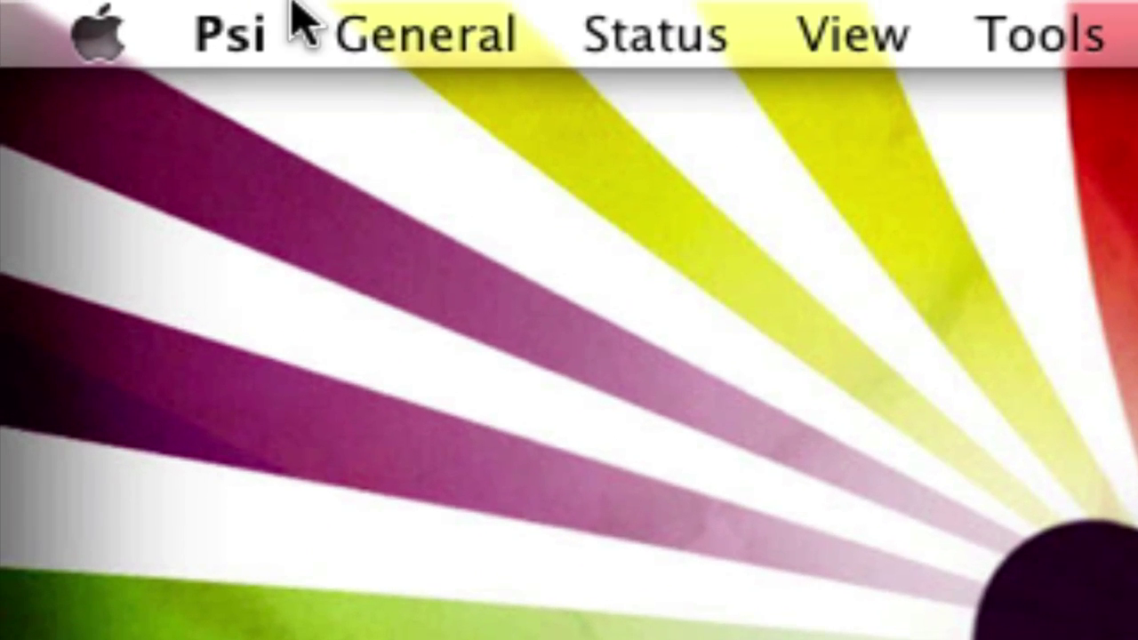
# - In Account Setup, remove the second Jabber account, choosing to unregister it with its password
pyautogui.click(109, 8)
pyautogui.click(584, 401)
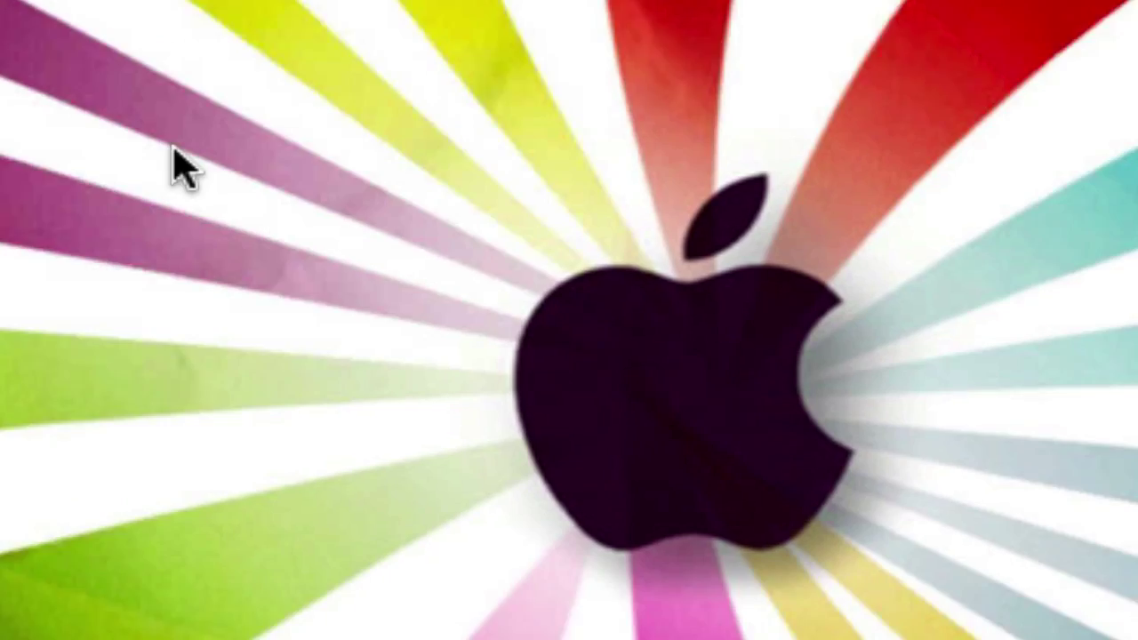
pyautogui.click(622, 147)
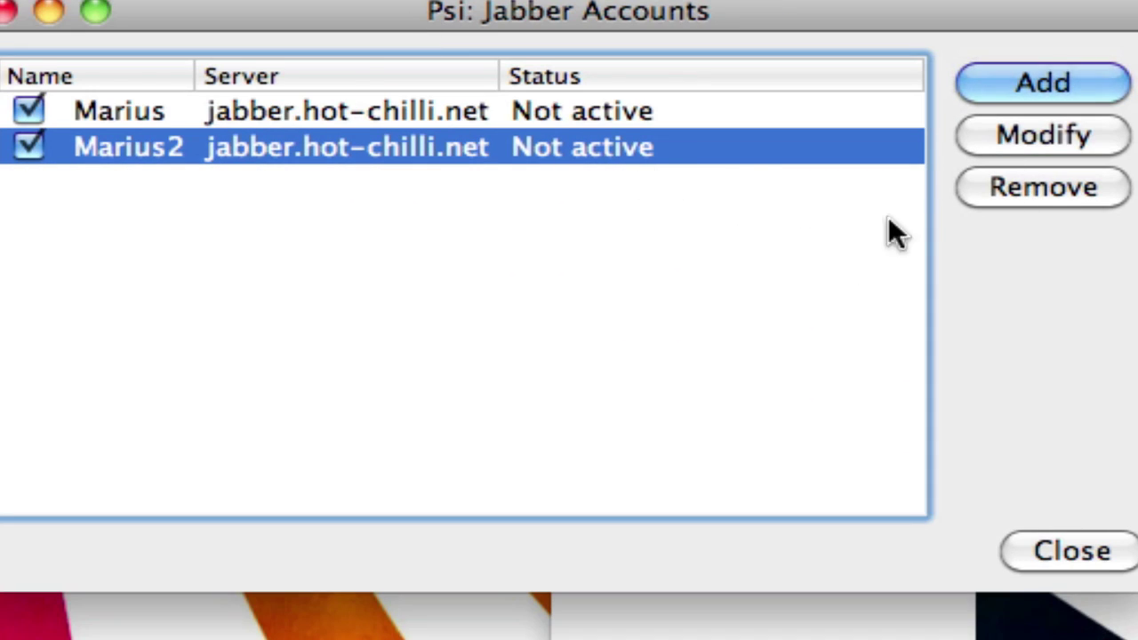
pyautogui.click(1014, 189)
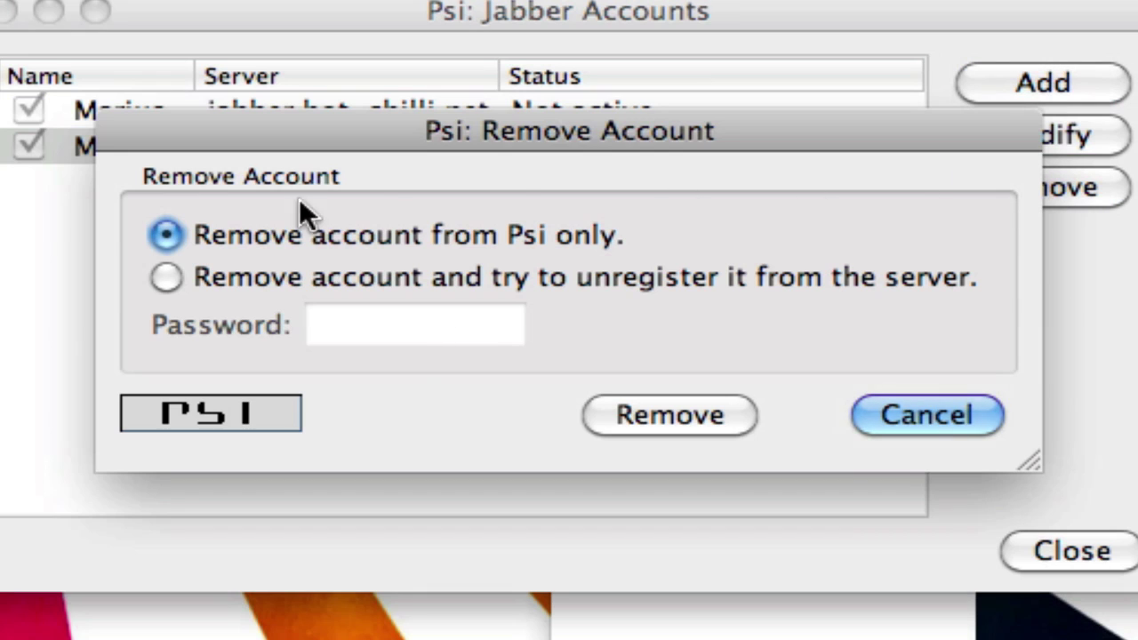
pyautogui.click(166, 277)
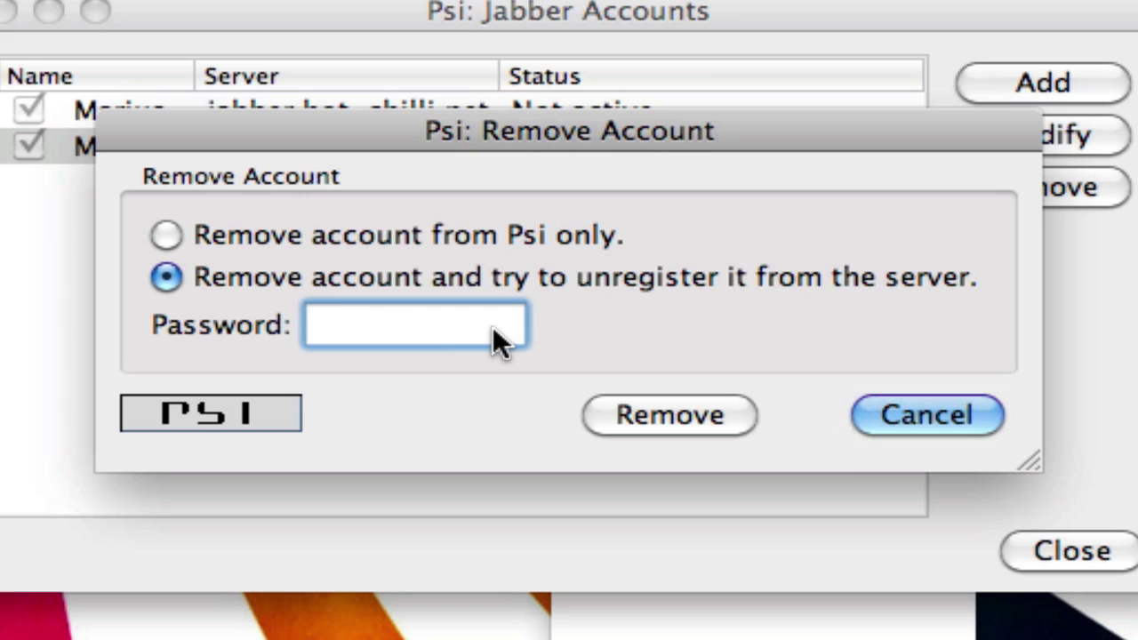
pyautogui.write('•••••••••••••••')
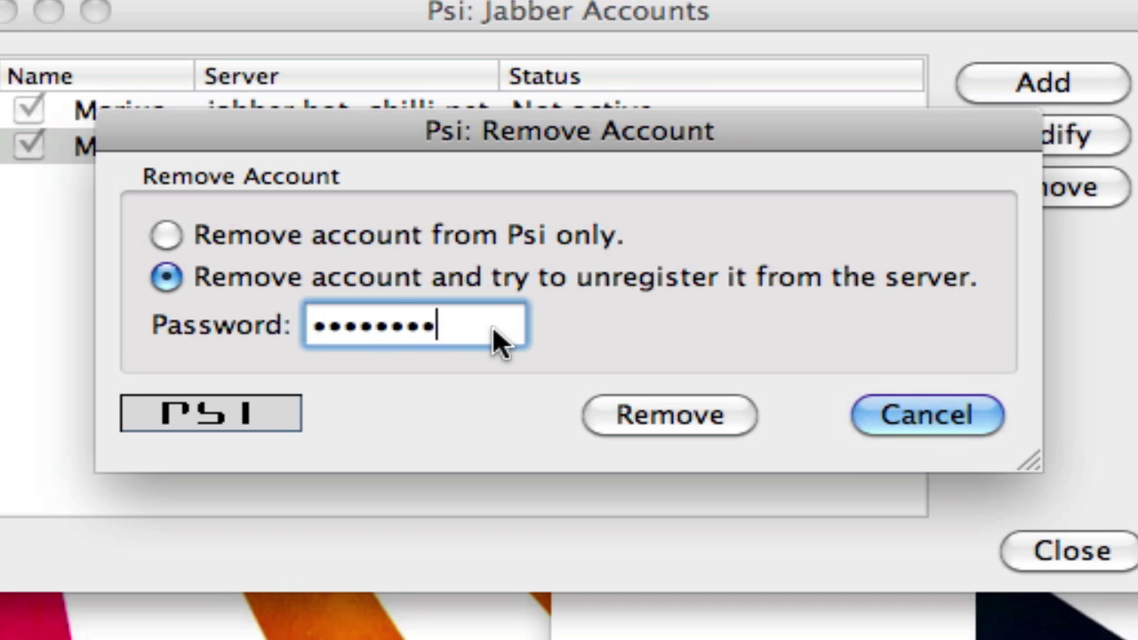
pyautogui.click(647, 402)
# - Re-enter the correct password, confirm the removal and unregistration, and close the accounts list
pyautogui.click(959, 386)
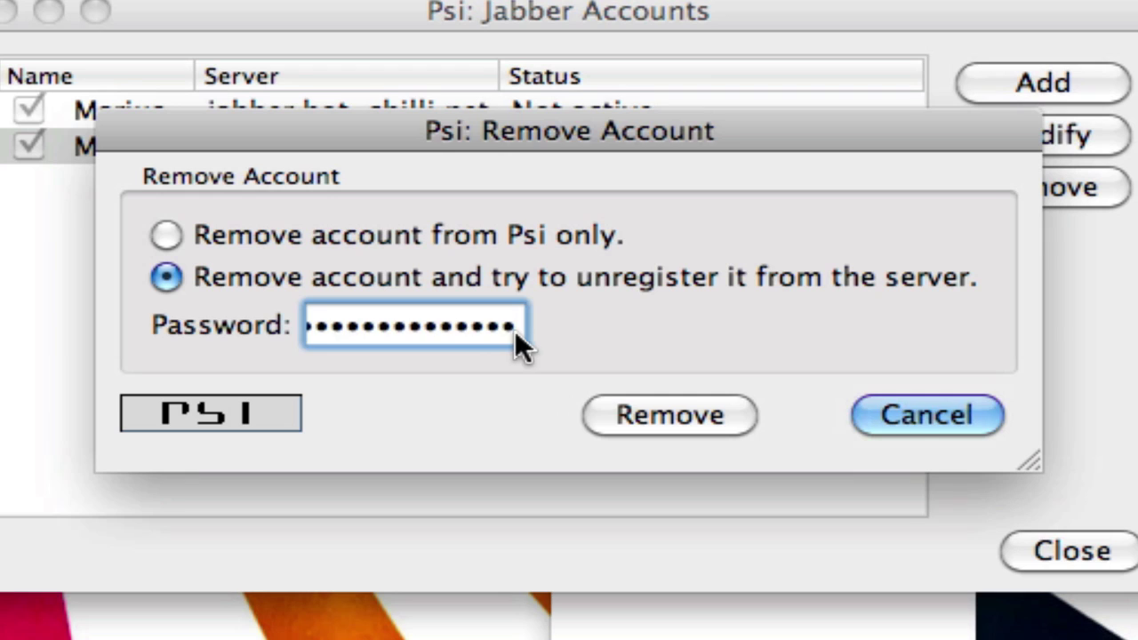
pyautogui.press('super+a')
pyautogui.write('••••••••••')
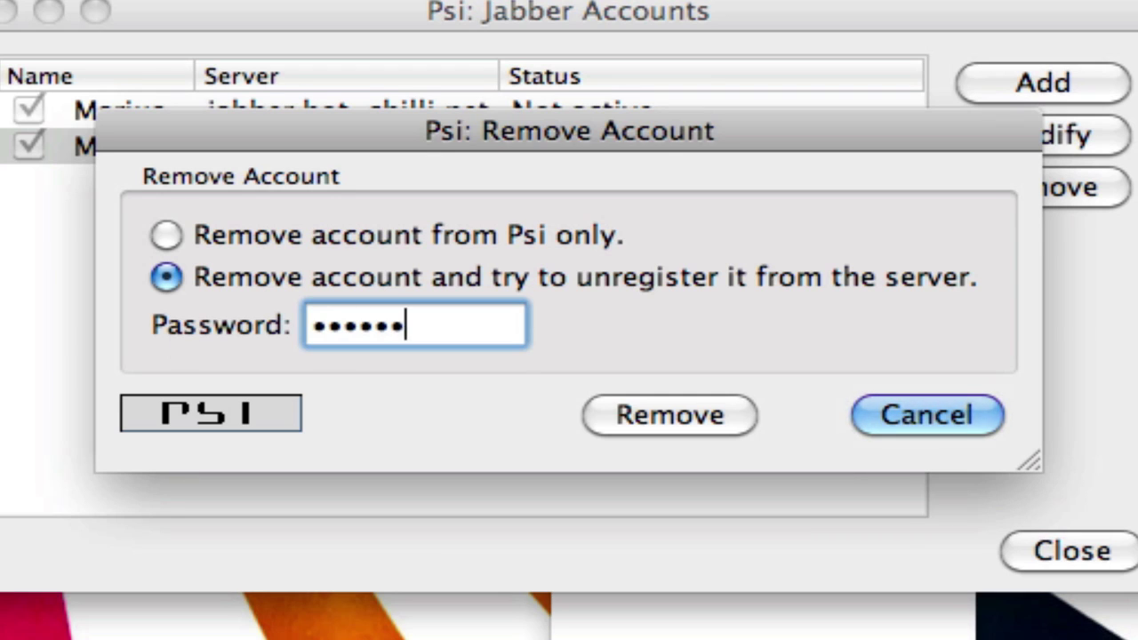
pyautogui.click(643, 410)
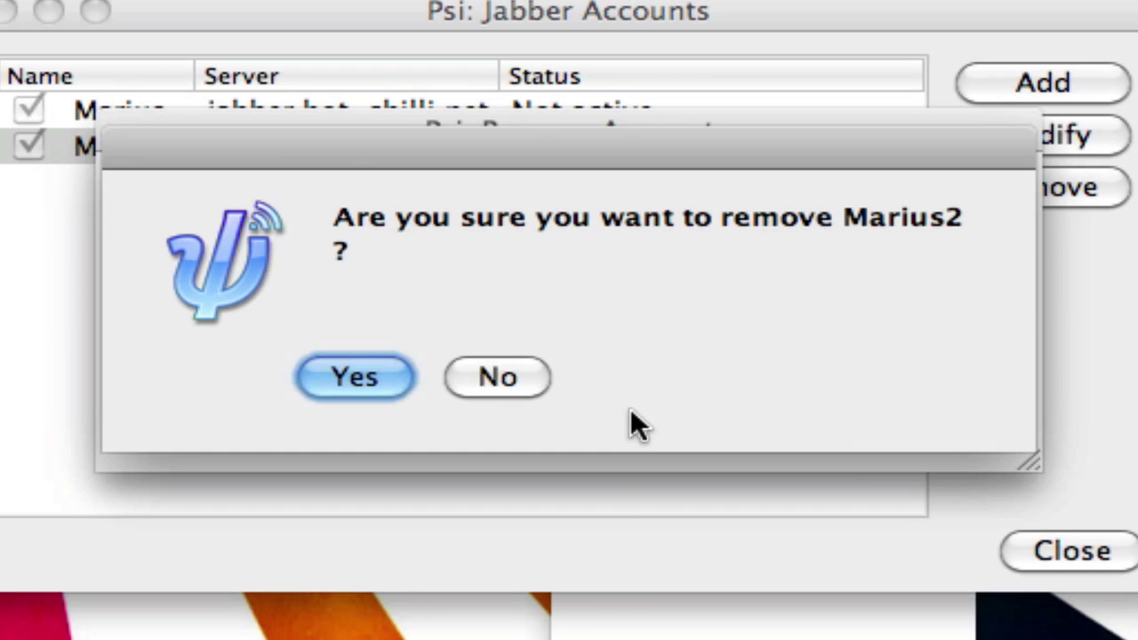
pyautogui.click(407, 394)
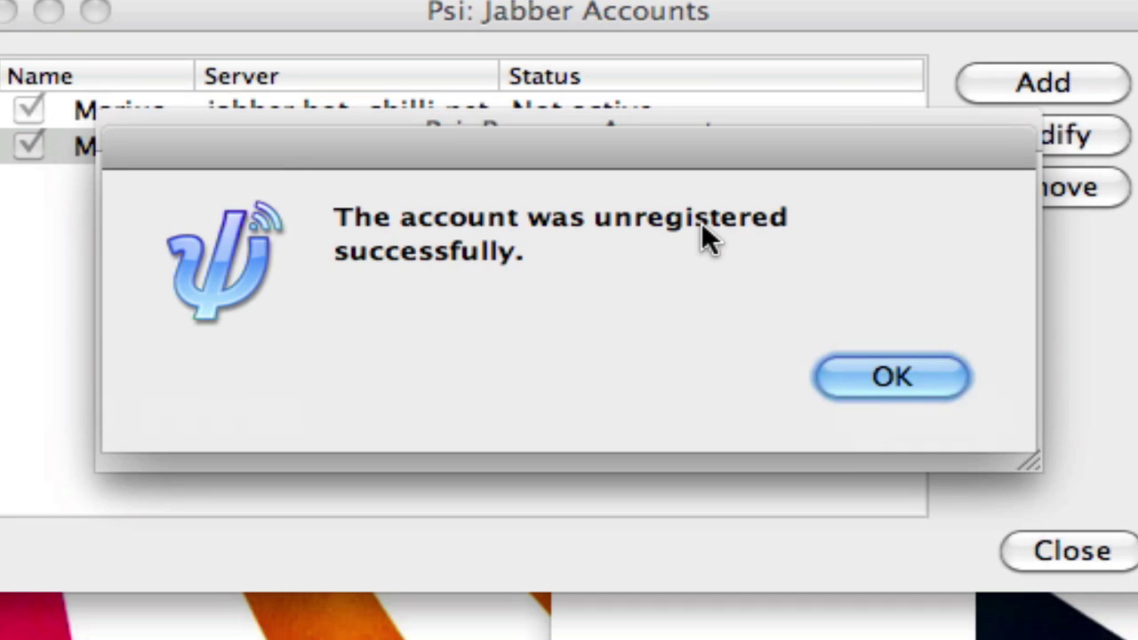
pyautogui.click(885, 393)
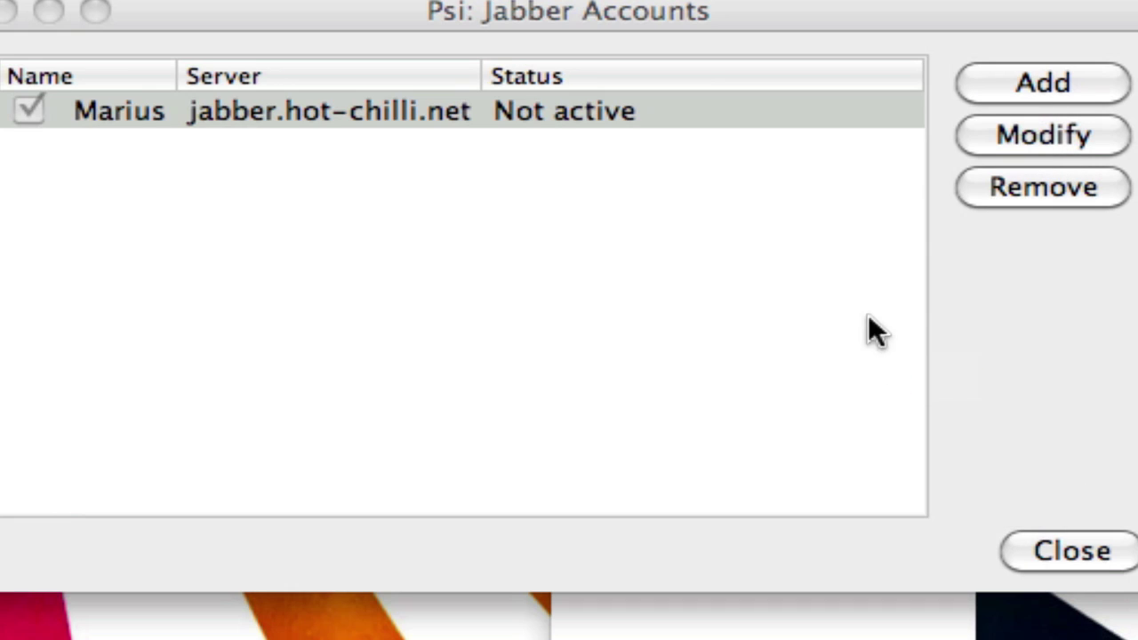
pyautogui.click(1070, 549)
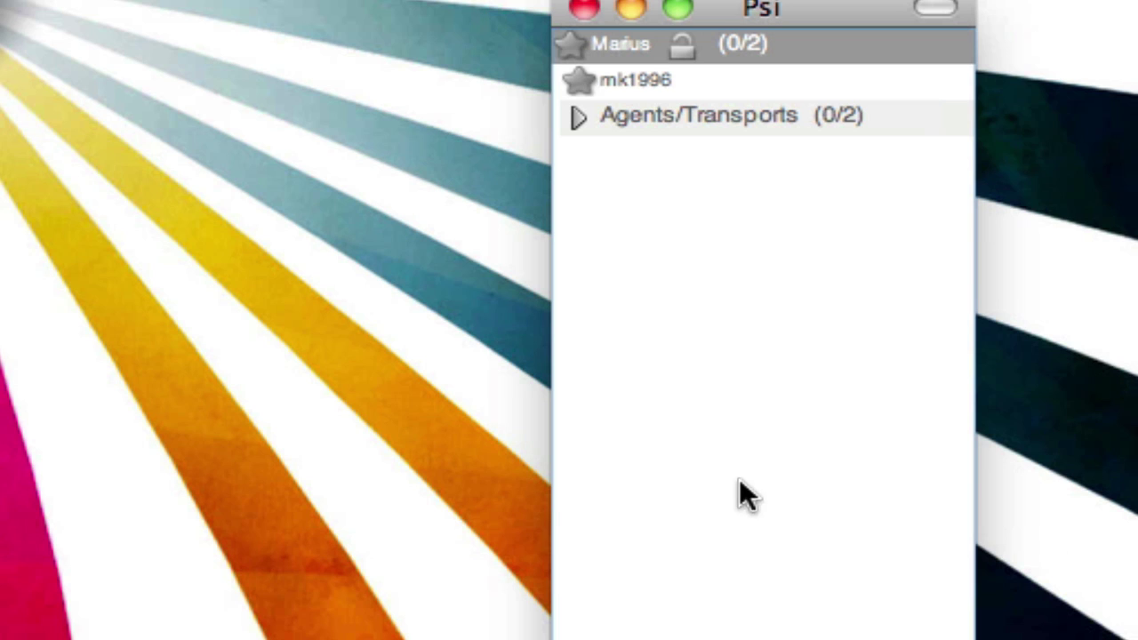